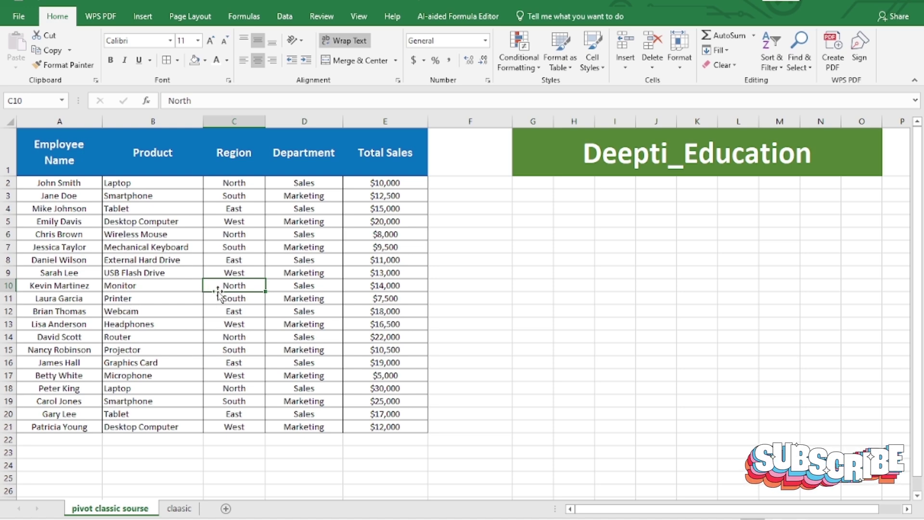
- Look over the product, region, department and sales entries in the source data rows
{"action": "left_click", "coordinate": [223, 320]}
{"action": "left_click", "coordinate": [201, 285]}
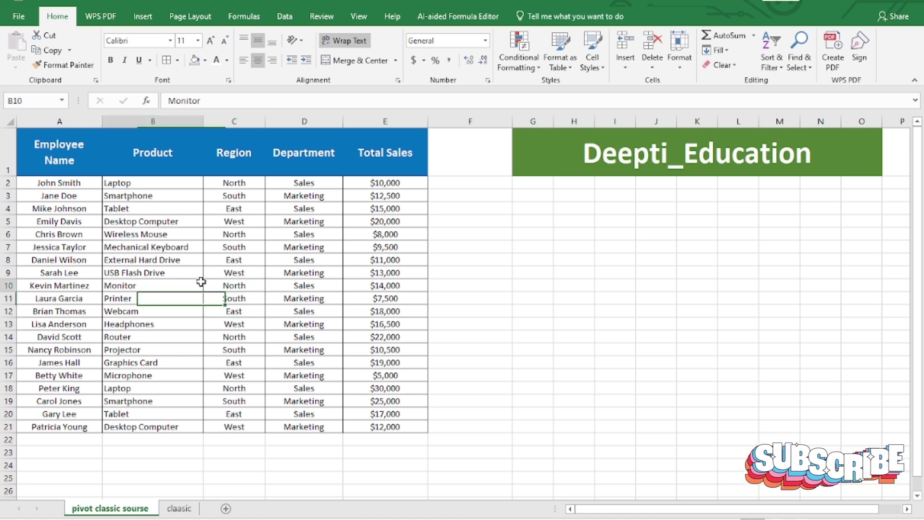
{"action": "left_click", "coordinate": [239, 281]}
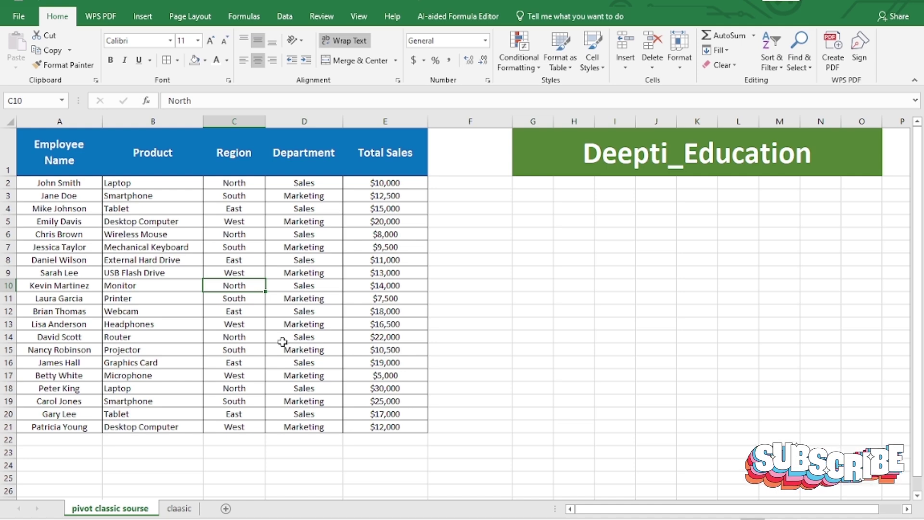
{"action": "left_click", "coordinate": [235, 326]}
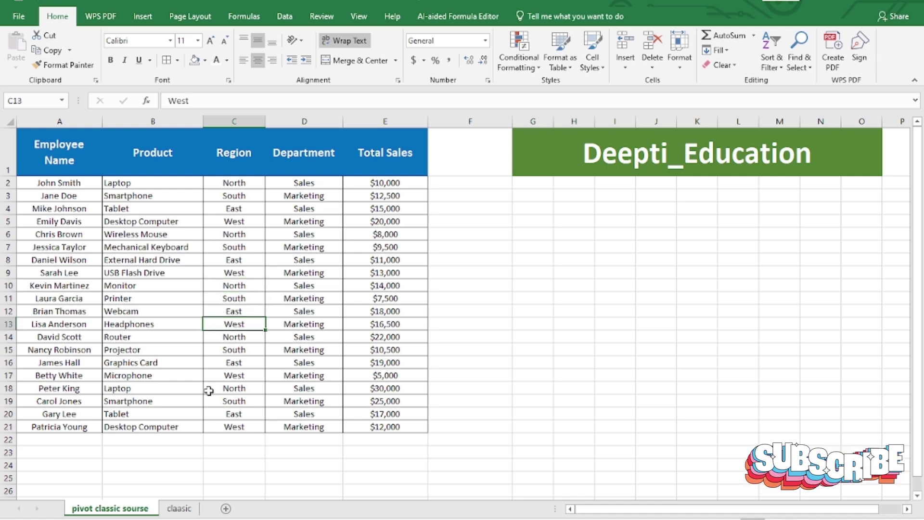
{"action": "left_click_drag", "start_coordinate": [181, 405], "coordinate": [308, 401]}
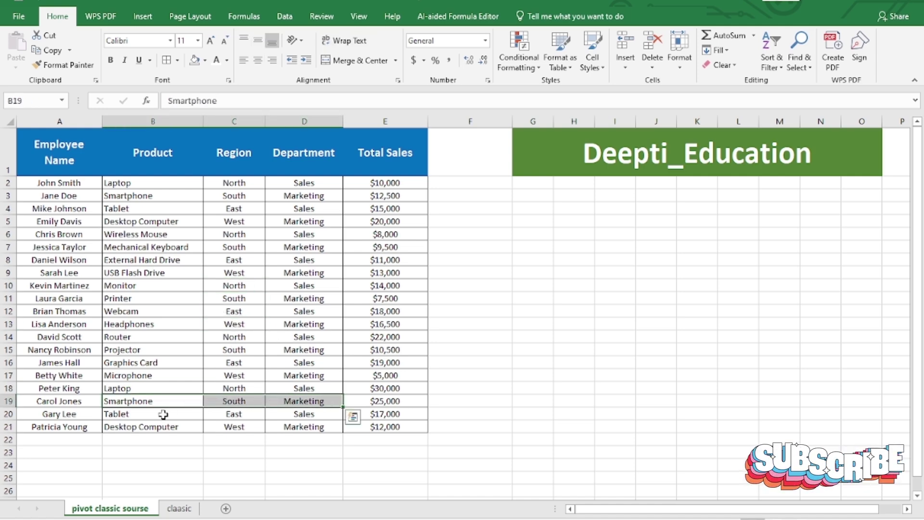
{"action": "left_click_drag", "start_coordinate": [230, 412], "coordinate": [359, 414]}
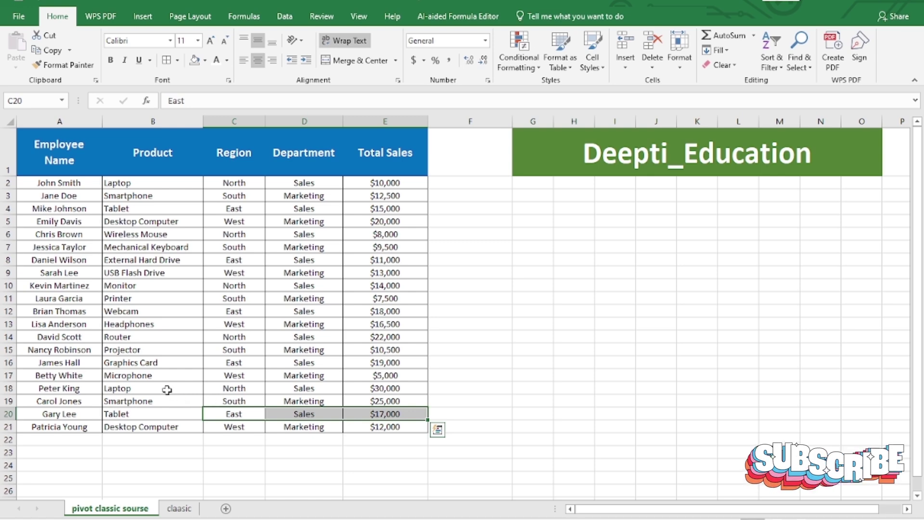
{"action": "left_click_drag", "start_coordinate": [232, 388], "coordinate": [356, 386]}
{"action": "left_click", "coordinate": [244, 296]}
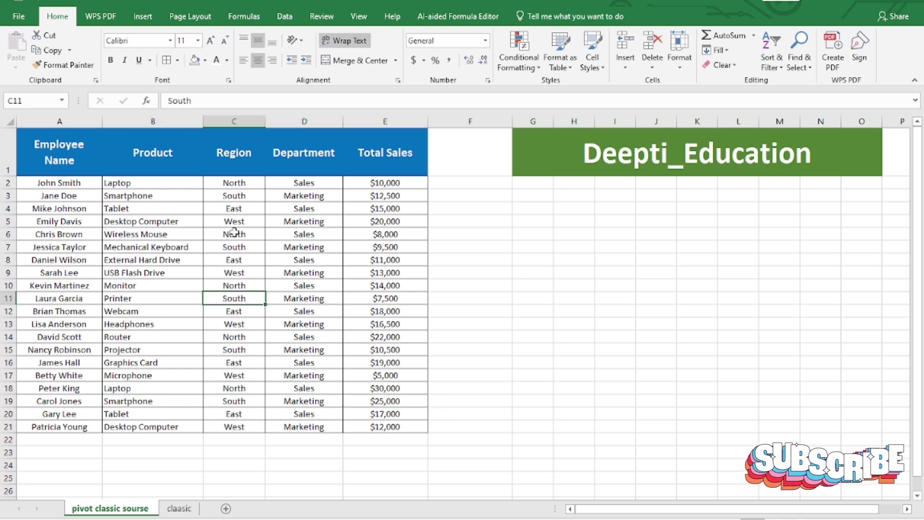
{"action": "left_click", "coordinate": [244, 270]}
{"action": "left_click", "coordinate": [221, 297]}
- Insert a PivotTable of the sales data on a new worksheet
{"action": "left_click", "coordinate": [143, 16]}
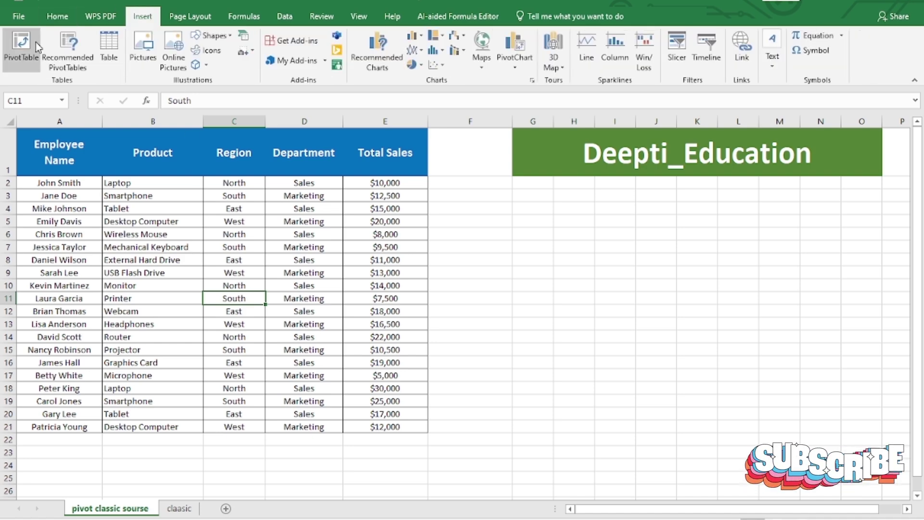
{"action": "left_click", "coordinate": [28, 47]}
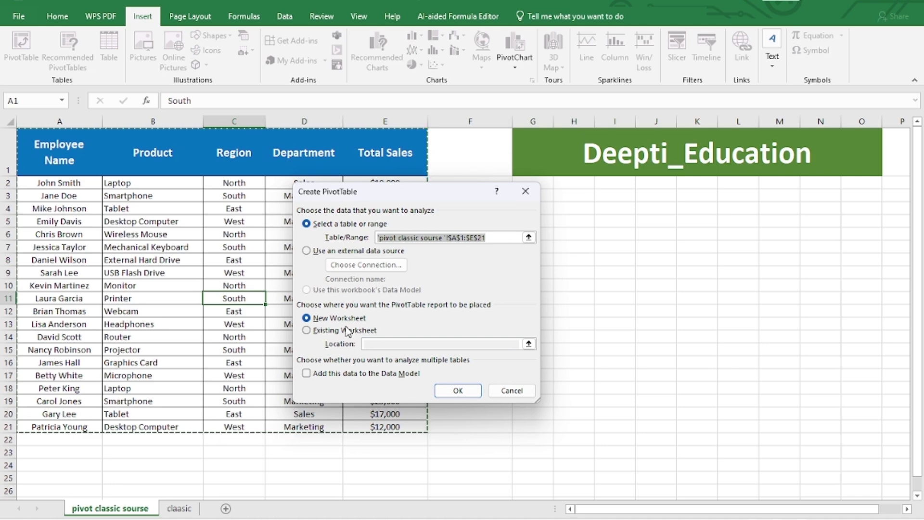
{"action": "left_click", "coordinate": [447, 388]}
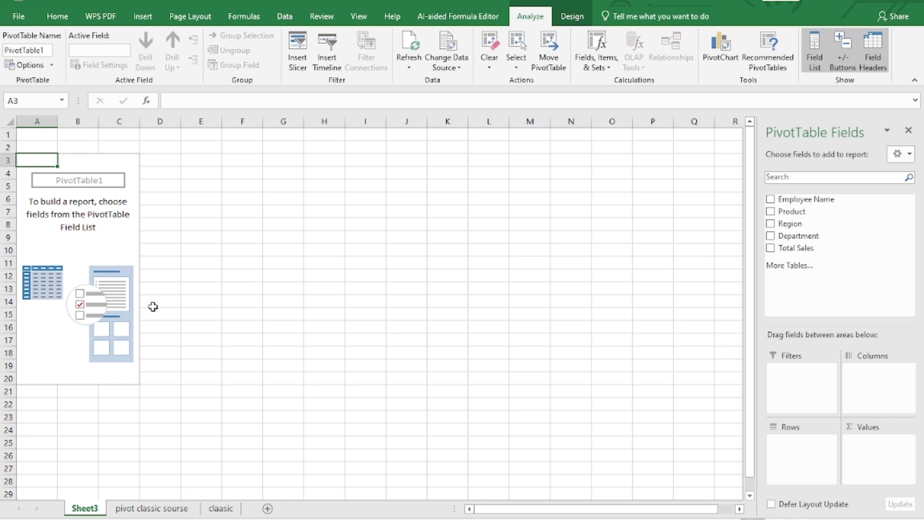
- Enable the classic PivotTable layout in the PivotTable Options Display settings
{"action": "right_click", "coordinate": [52, 319]}
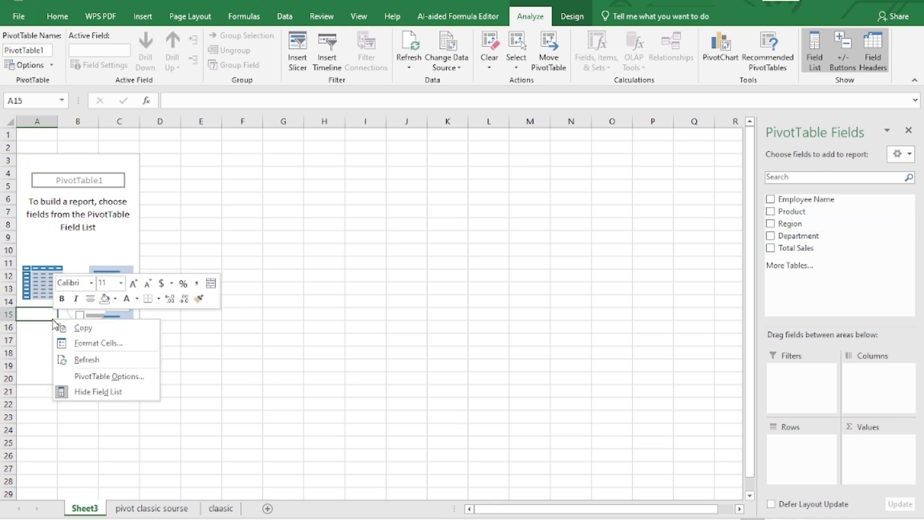
{"action": "left_click", "coordinate": [123, 375]}
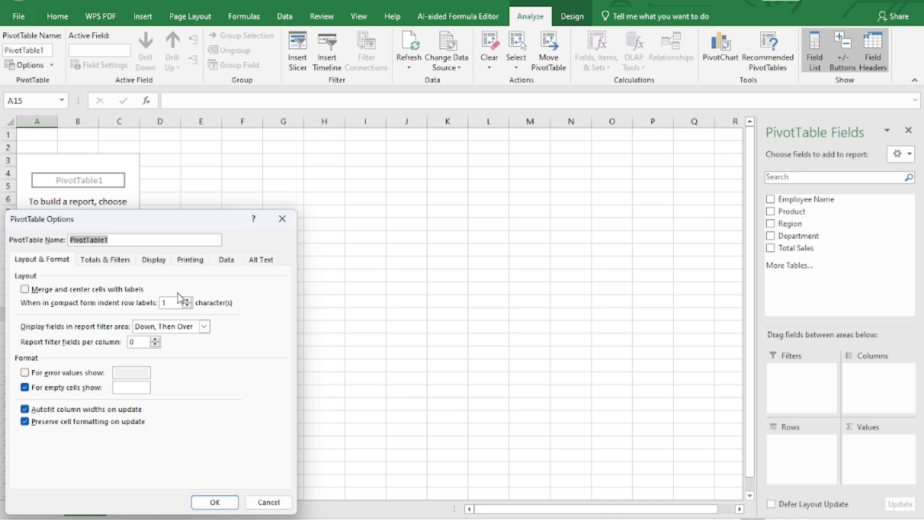
{"action": "left_click", "coordinate": [156, 258]}
{"action": "left_click", "coordinate": [73, 356]}
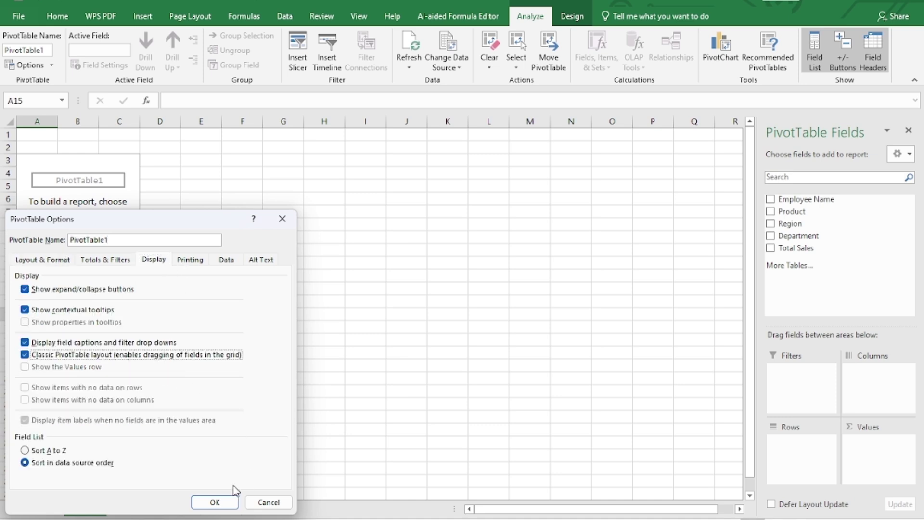
{"action": "left_click", "coordinate": [208, 505]}
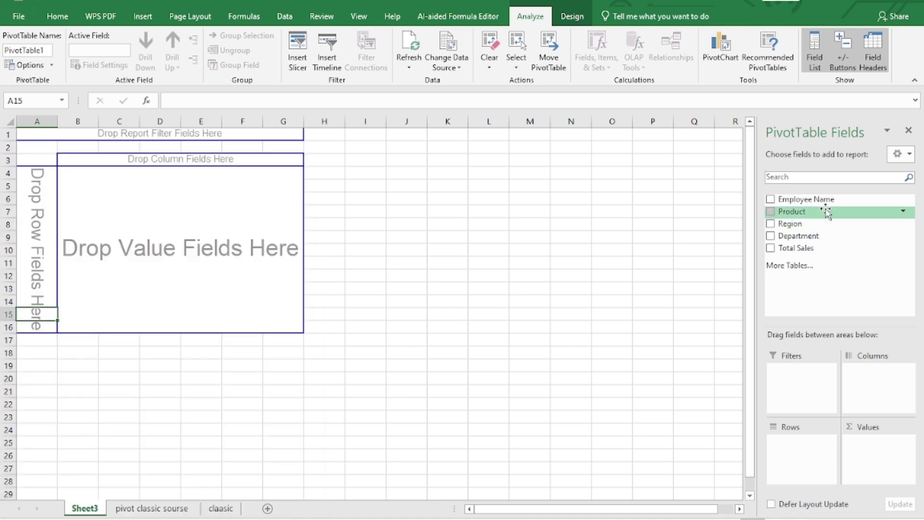
- Add Employee Name and summed Total Sales, group rows by Product, and hide the +/- buttons
{"action": "left_click", "coordinate": [769, 198]}
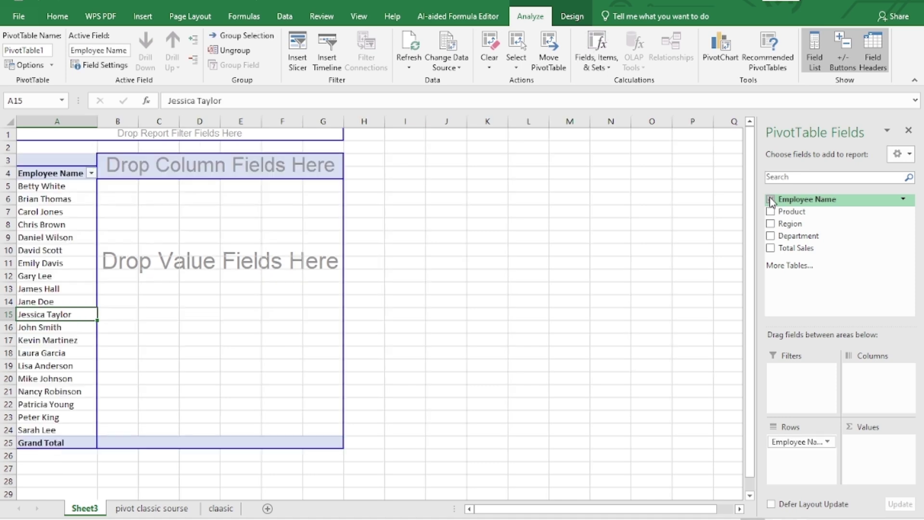
{"action": "left_click", "coordinate": [770, 248]}
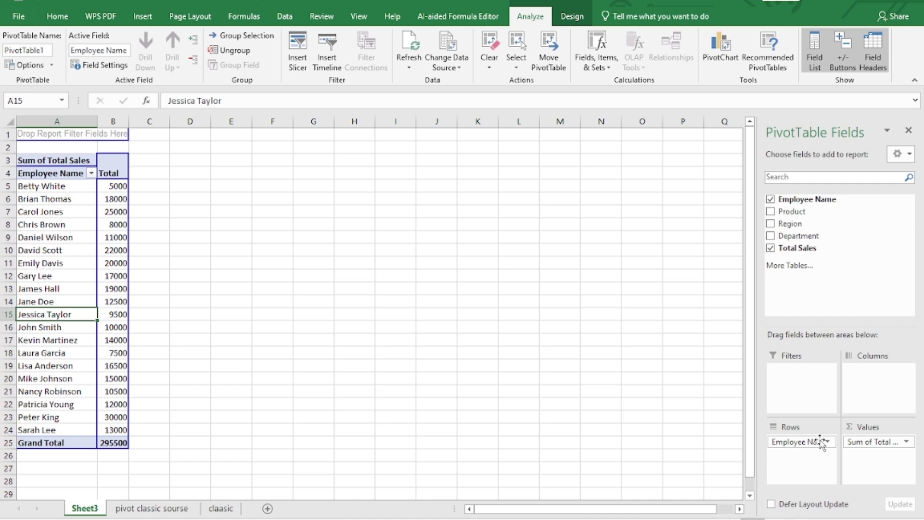
{"action": "left_click_drag", "start_coordinate": [808, 219], "coordinate": [798, 436]}
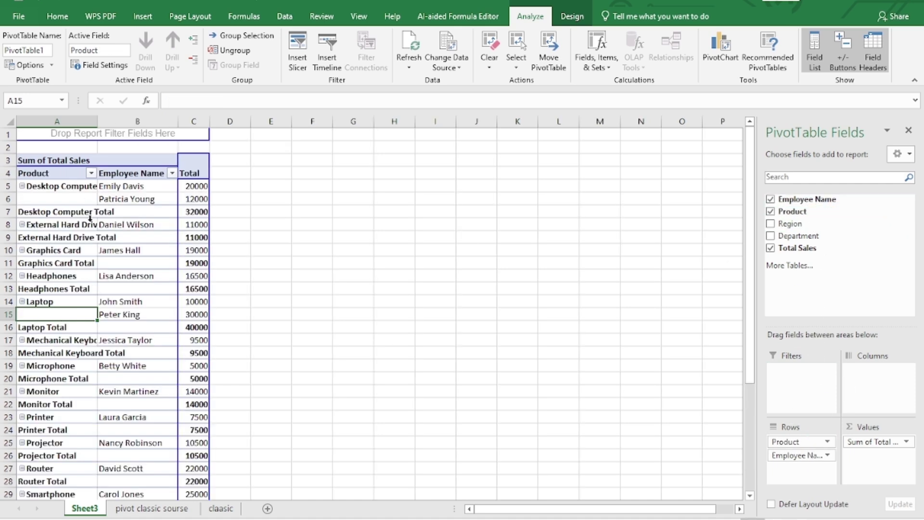
{"action": "left_click", "coordinate": [842, 48]}
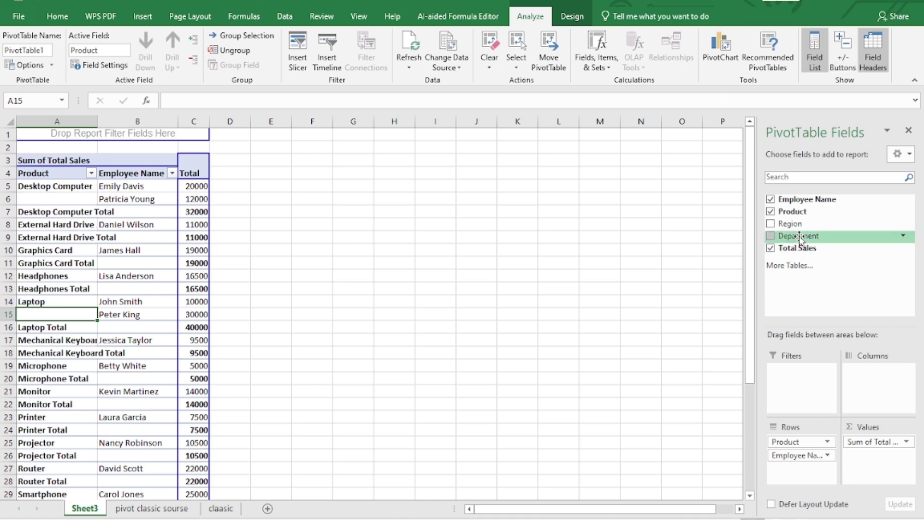
- Add Region, then Department as the outermost row groupings above Product
{"action": "left_click_drag", "start_coordinate": [791, 223], "coordinate": [787, 449]}
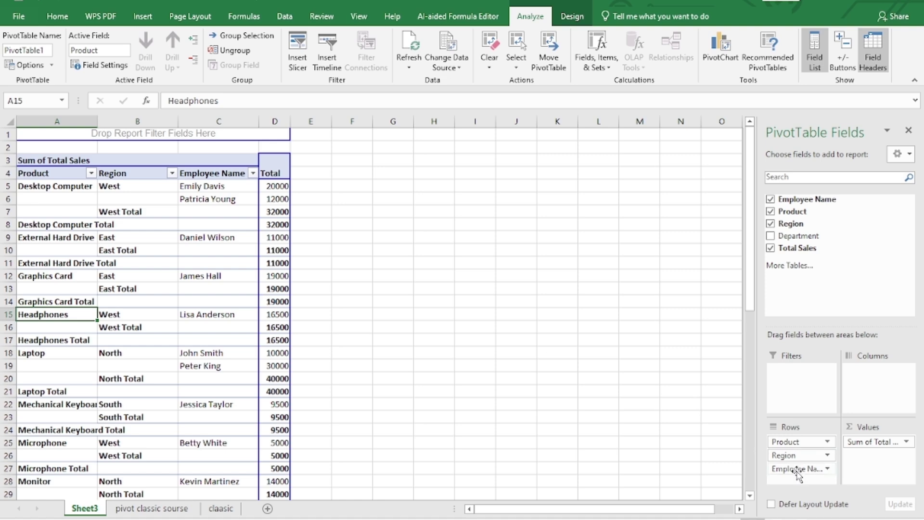
{"action": "left_click_drag", "start_coordinate": [794, 455], "coordinate": [794, 440]}
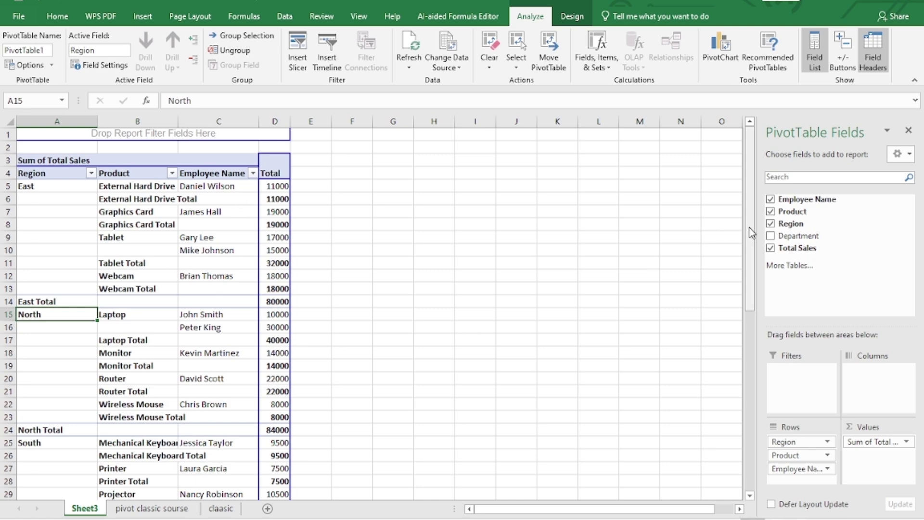
{"action": "left_click_drag", "start_coordinate": [797, 235], "coordinate": [803, 440]}
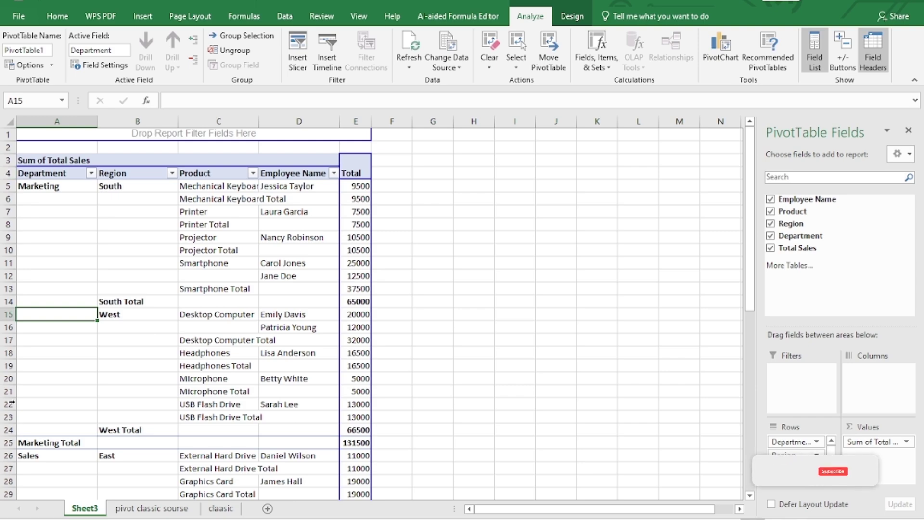
{"action": "scroll", "coordinate": [48, 390], "scroll_direction": "down", "scroll_amount": 3}
{"action": "scroll", "coordinate": [58, 385], "scroll_direction": "down", "scroll_amount": 9}
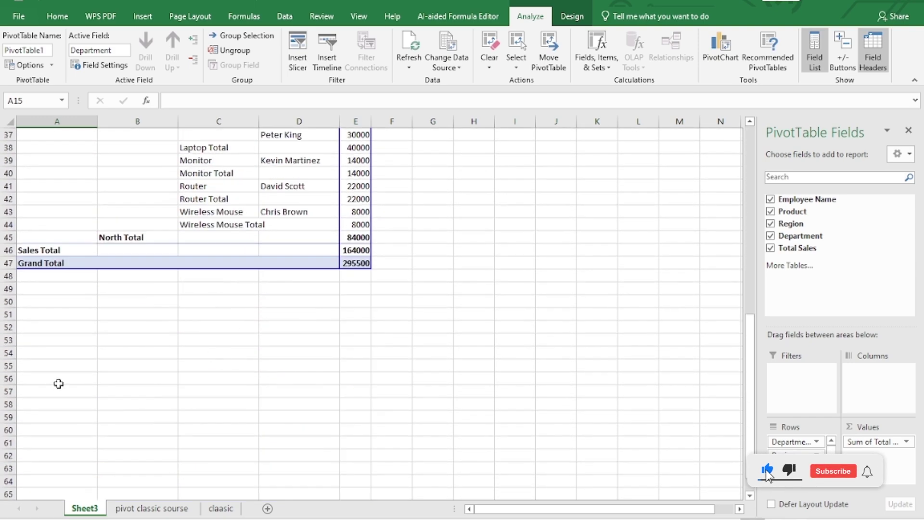
{"action": "scroll", "coordinate": [68, 364], "scroll_direction": "up", "scroll_amount": 12}
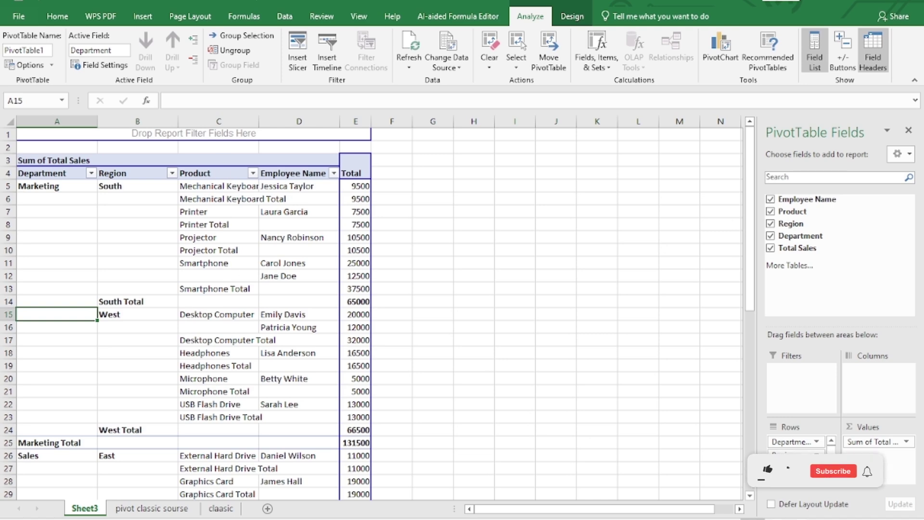
- Move Product into the report filter and switch to the 'pivot classic sourse' sheet
{"action": "left_click_drag", "start_coordinate": [794, 466], "coordinate": [803, 391]}
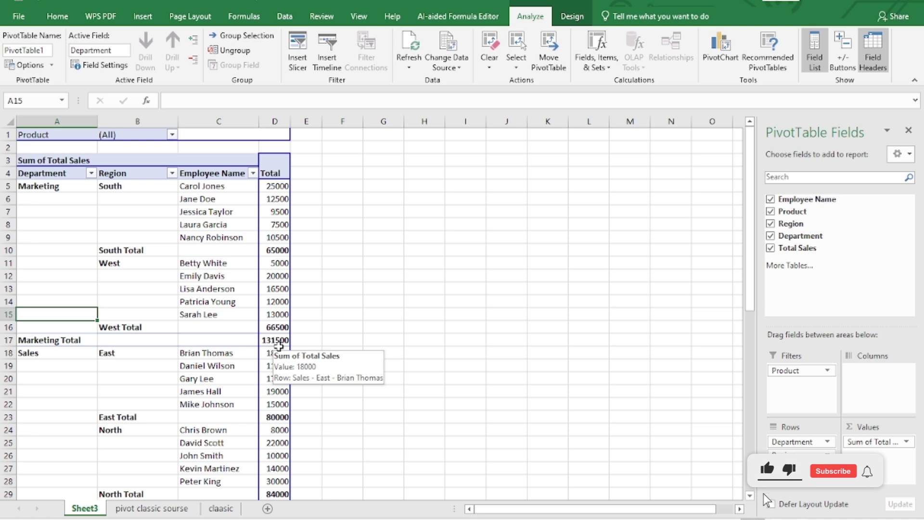
{"action": "scroll", "coordinate": [158, 315], "scroll_direction": "down", "scroll_amount": 3}
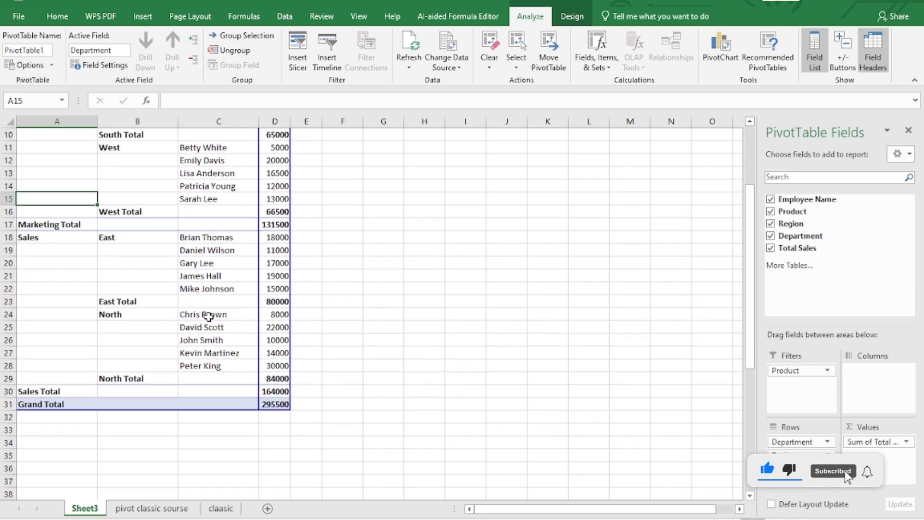
{"action": "scroll", "coordinate": [206, 315], "scroll_direction": "up", "scroll_amount": 3}
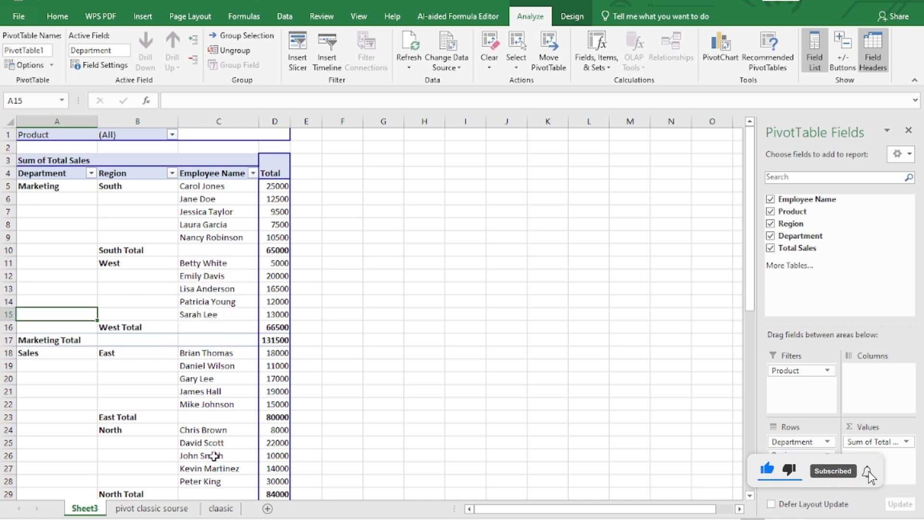
{"action": "left_click", "coordinate": [153, 510]}
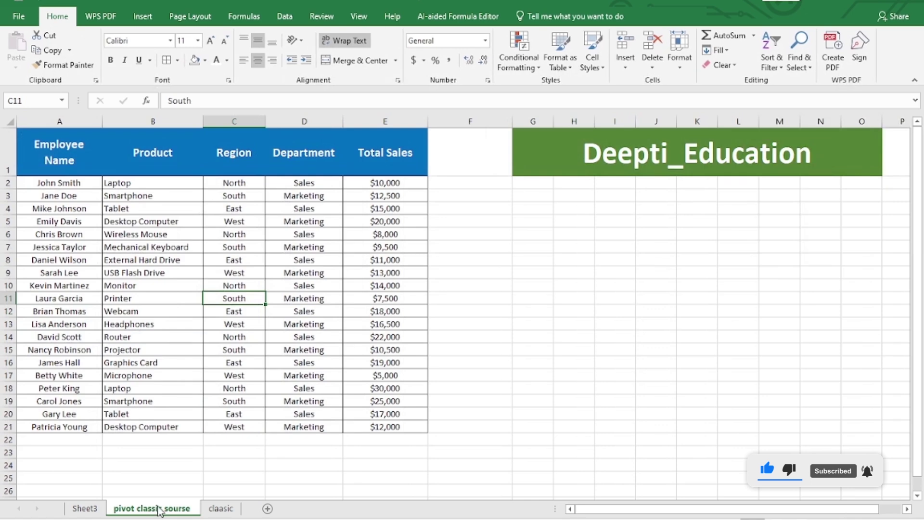
- Enter a divide-by-zero formula (=1/0) in cell E15 to produce #DIV/0!
{"action": "left_click", "coordinate": [226, 312]}
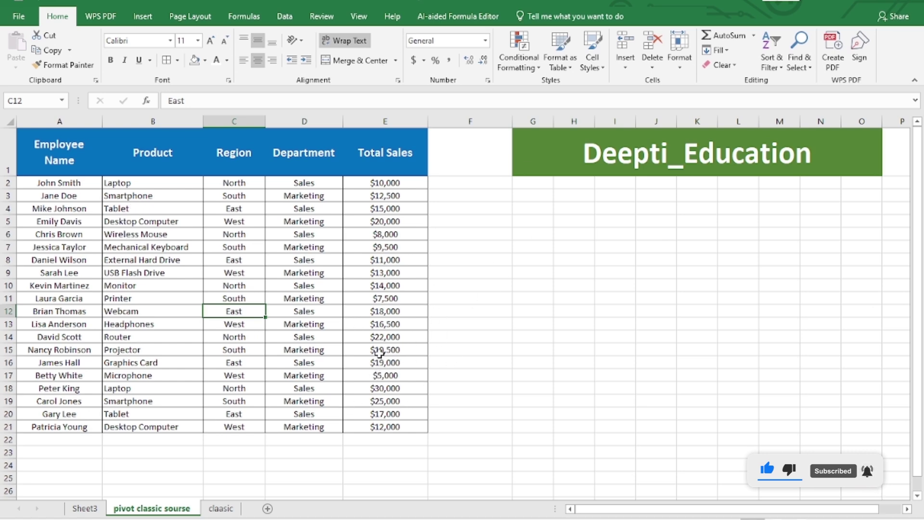
{"action": "left_click", "coordinate": [380, 352]}
{"action": "type", "text": "="}
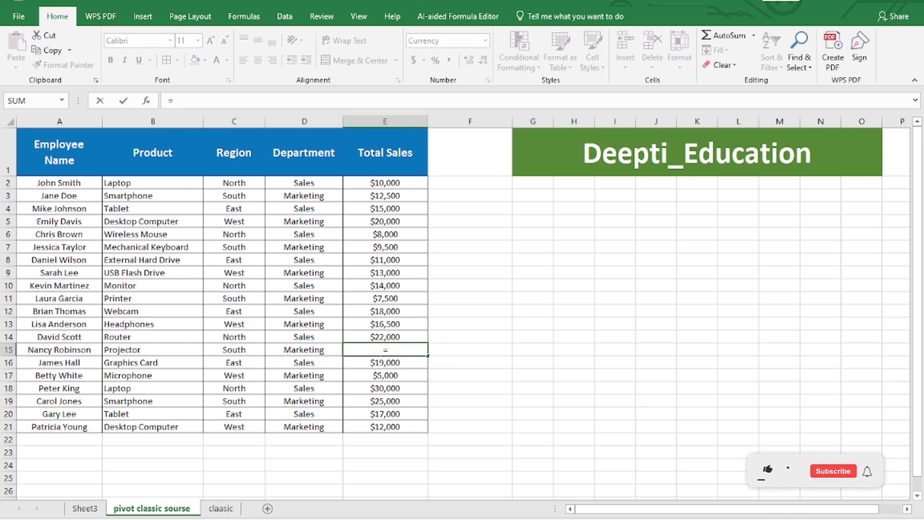
{"action": "type", "text": "/0"}
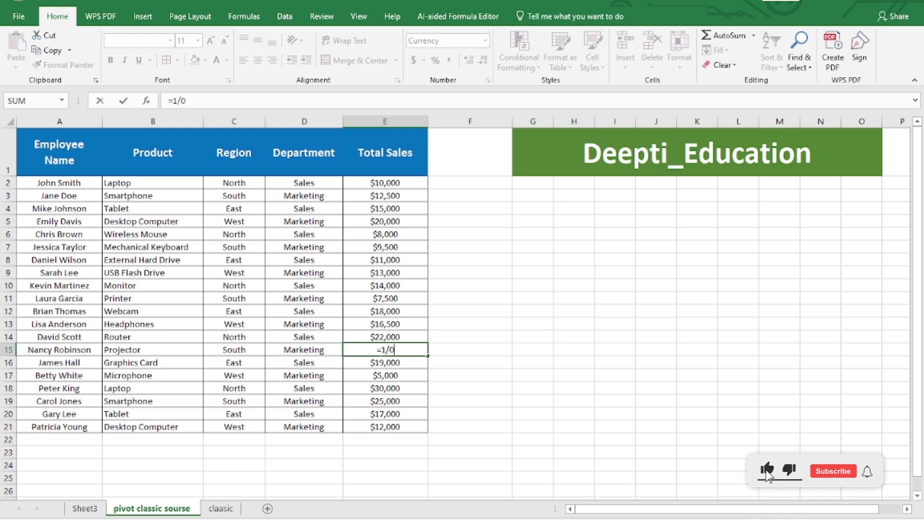
{"action": "key", "text": "Return"}
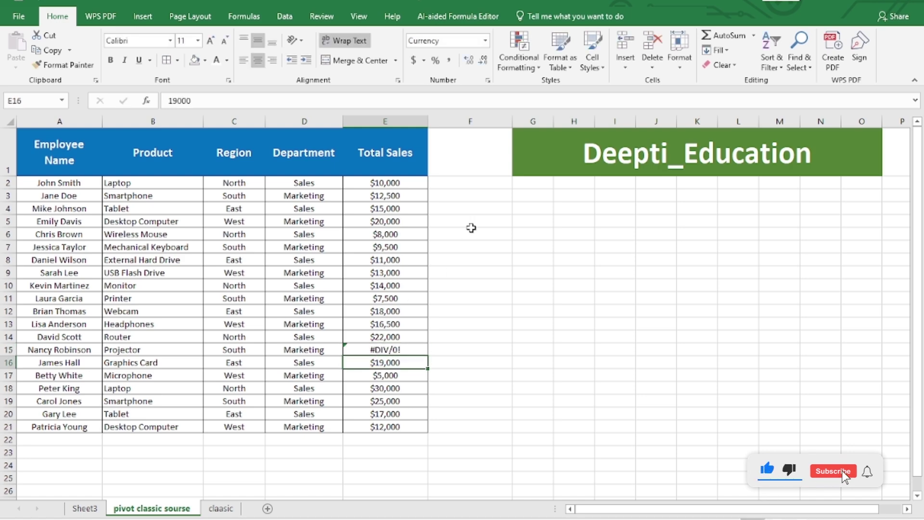
- Clear the $20,000 in E5 and the $25,000 in E19, then go to Sheet3
{"action": "left_click", "coordinate": [360, 225]}
{"action": "key", "text": "Delete"}
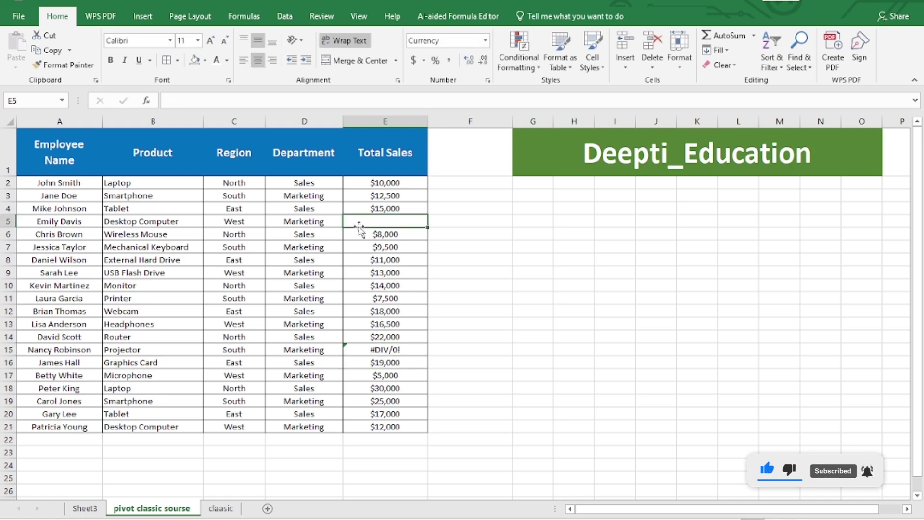
{"action": "left_click", "coordinate": [368, 398]}
{"action": "key", "text": "Delete"}
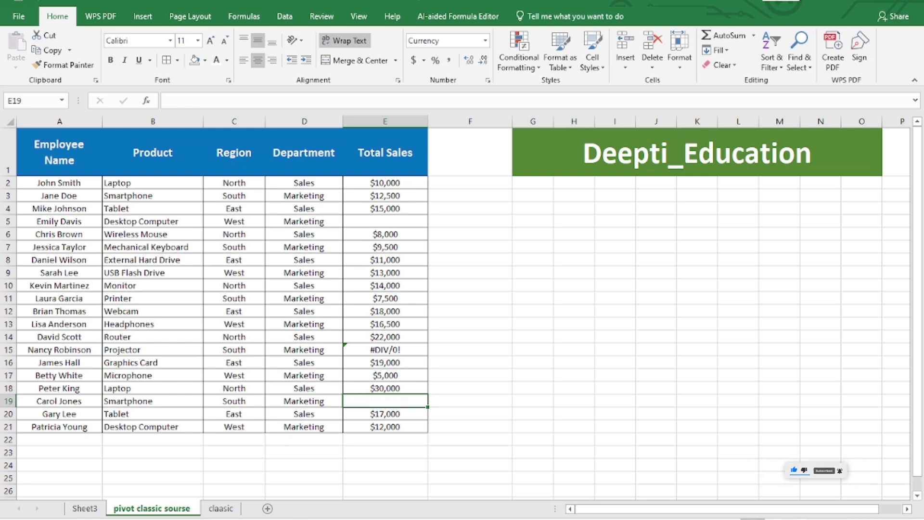
{"action": "left_click", "coordinate": [85, 508]}
- Refresh the Sheet3 pivot so #DIV/0! appears in the South and Marketing totals
{"action": "right_click", "coordinate": [153, 237]}
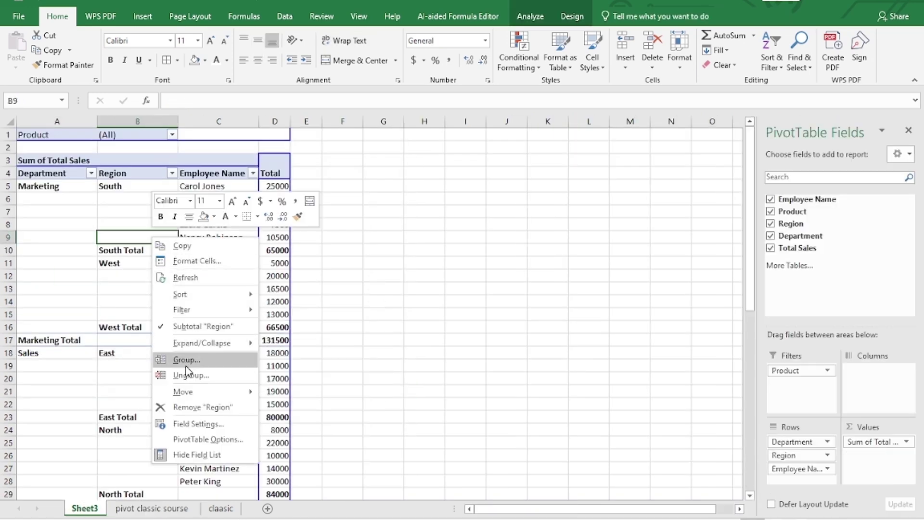
{"action": "left_click", "coordinate": [206, 278]}
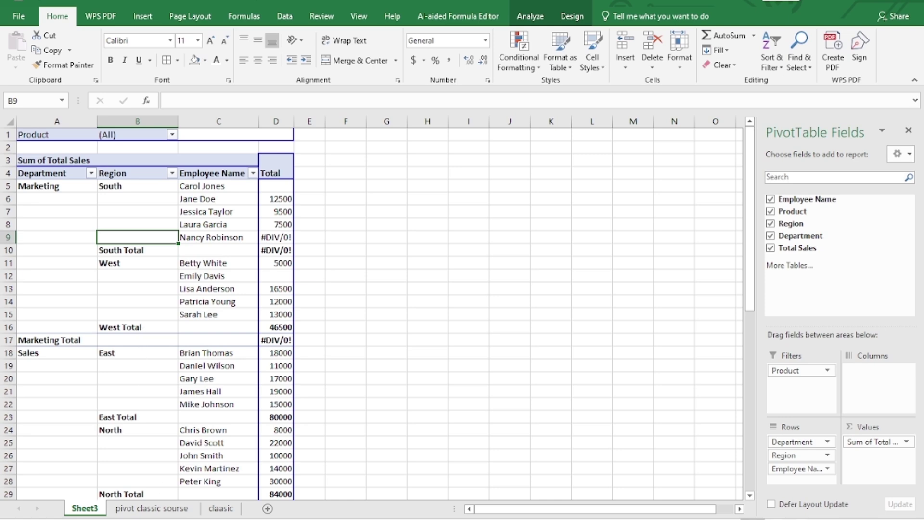
{"action": "left_click", "coordinate": [153, 508]}
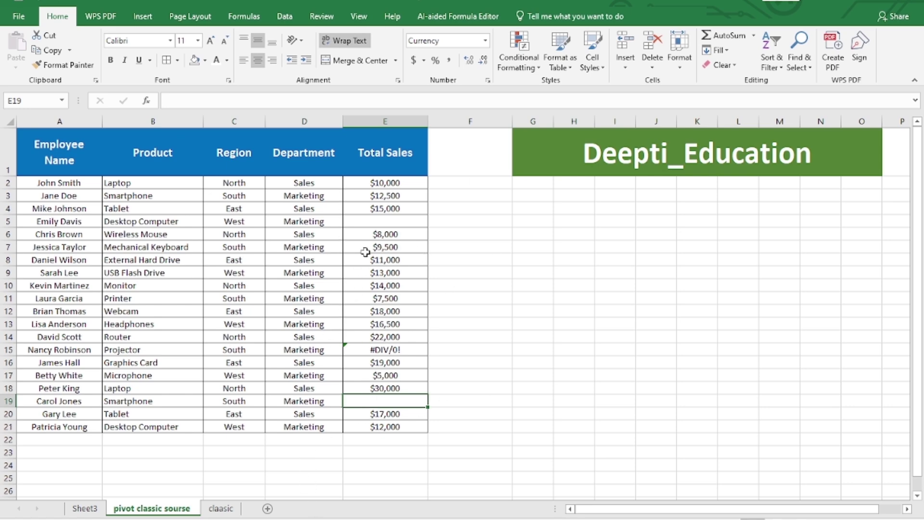
{"action": "left_click", "coordinate": [84, 508]}
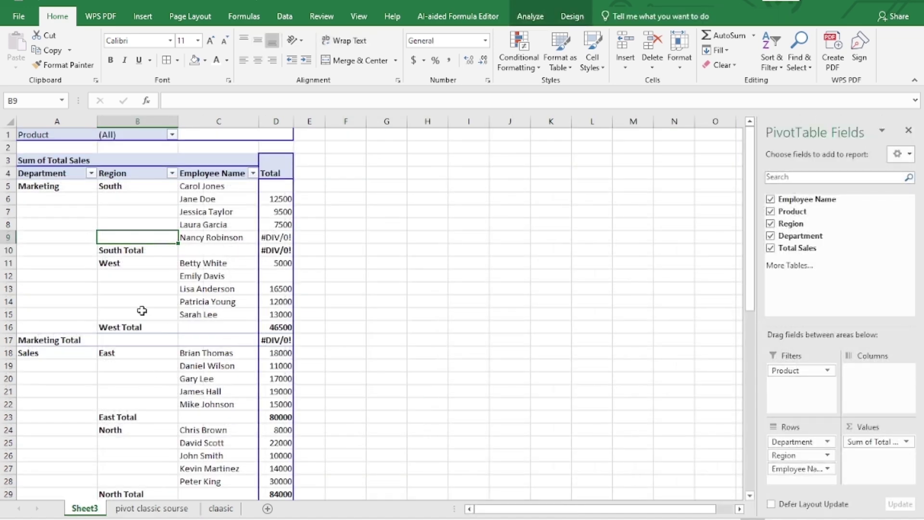
- Show _ for errors and 0 for empty cells, with autofit and preserve formatting turned off
{"action": "right_click", "coordinate": [126, 276]}
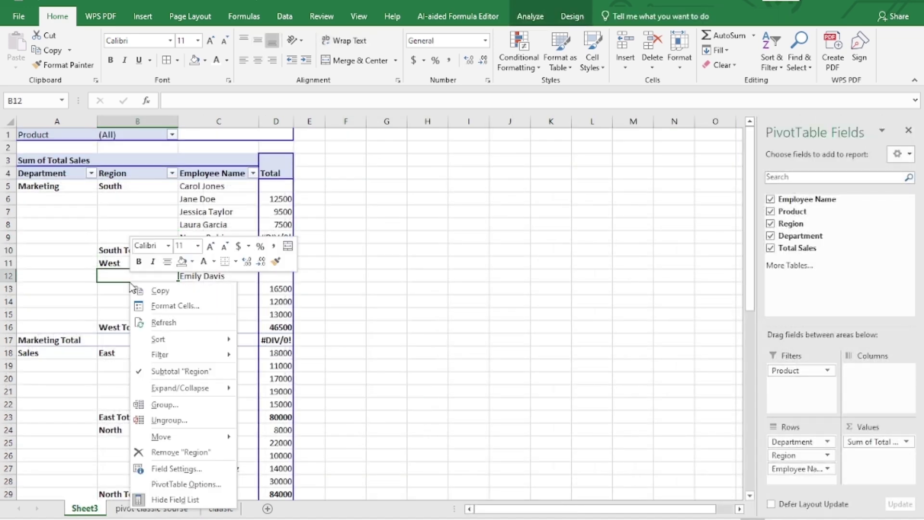
{"action": "left_click", "coordinate": [178, 485]}
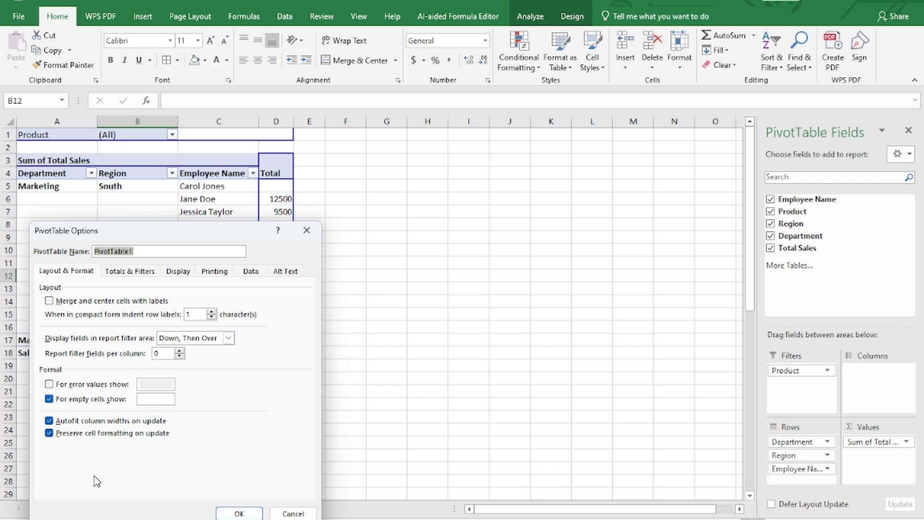
{"action": "left_click_drag", "start_coordinate": [200, 233], "coordinate": [219, 188]}
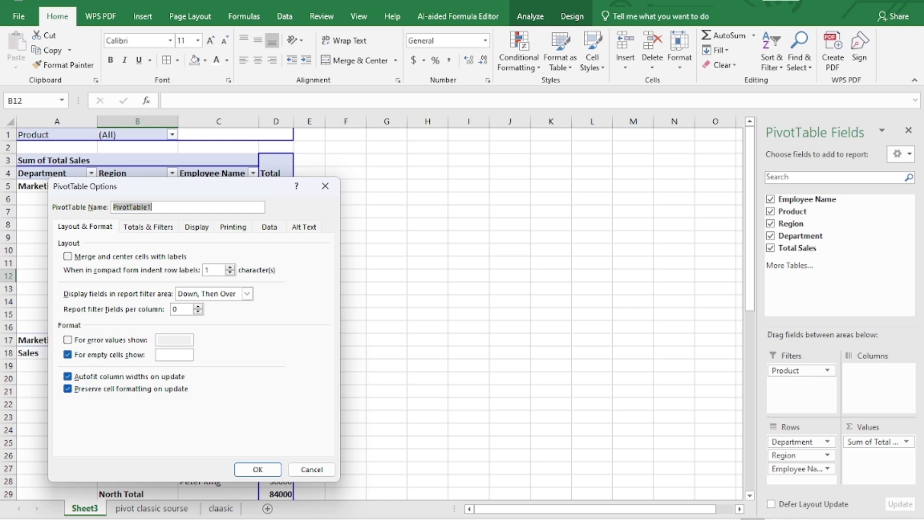
{"action": "left_click", "coordinate": [73, 342]}
{"action": "left_click", "coordinate": [185, 350]}
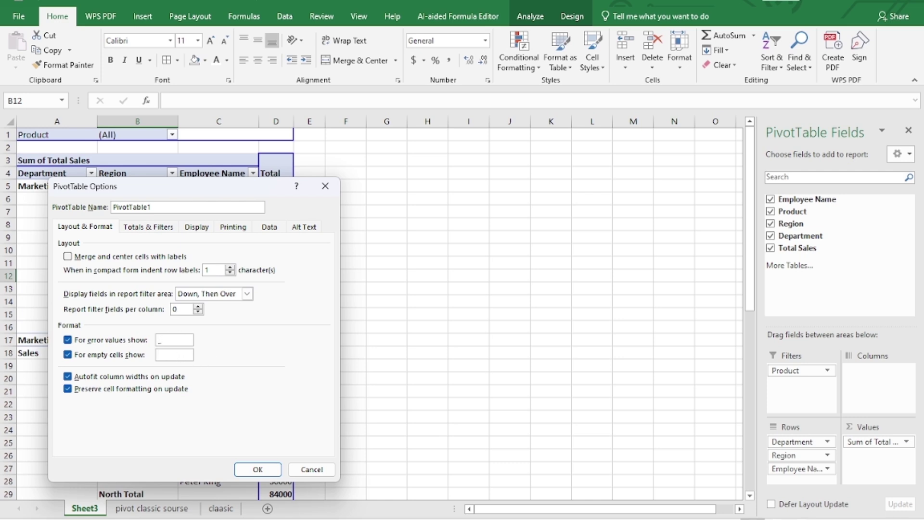
{"action": "left_click", "coordinate": [68, 377]}
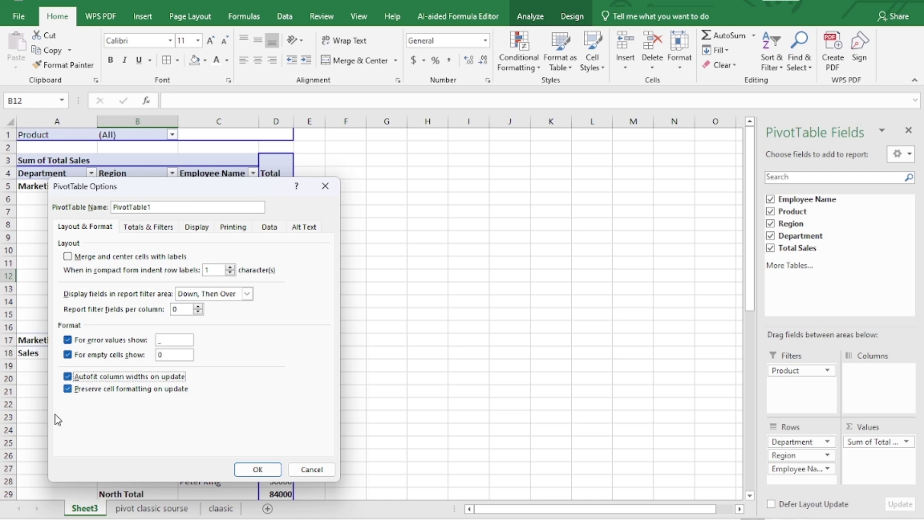
{"action": "left_click", "coordinate": [68, 388]}
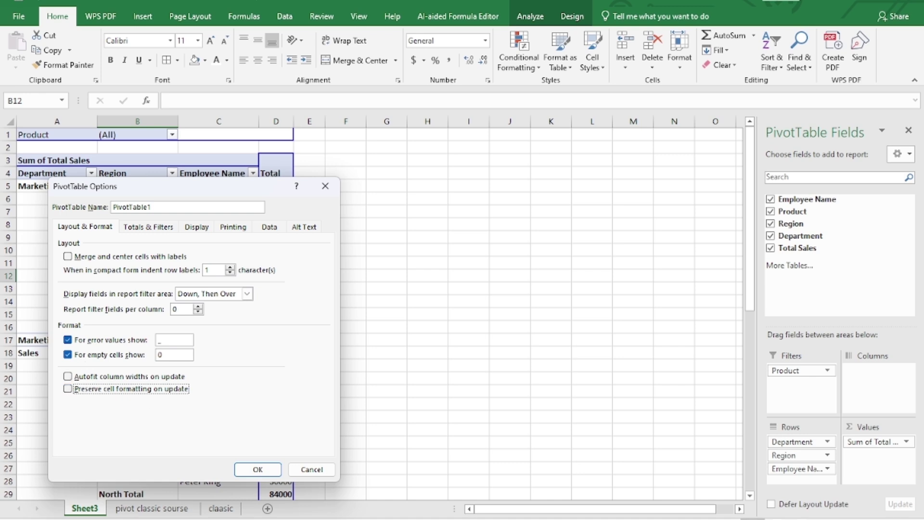
{"action": "left_click", "coordinate": [258, 469]}
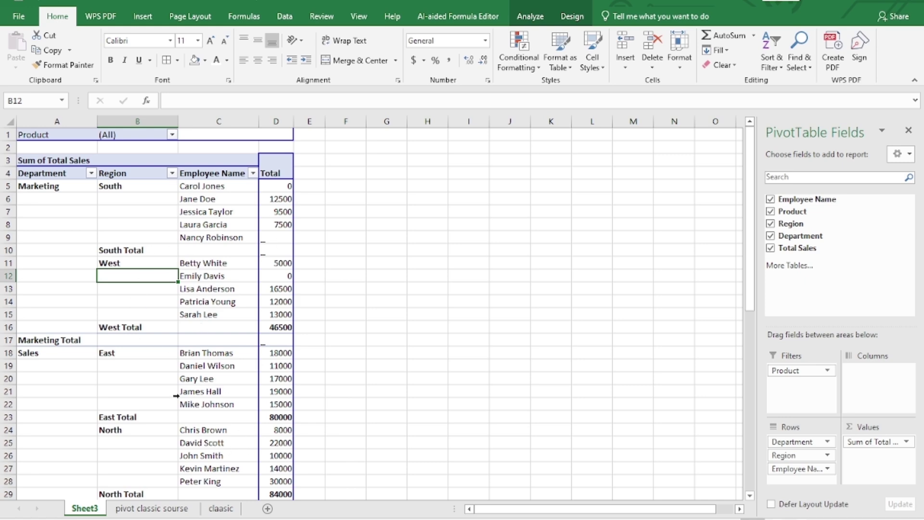
- Overwrite the employee name in source cell A2 with another employee's full name, then return to Sheet3
{"action": "left_click", "coordinate": [143, 509]}
{"action": "left_click", "coordinate": [144, 195]}
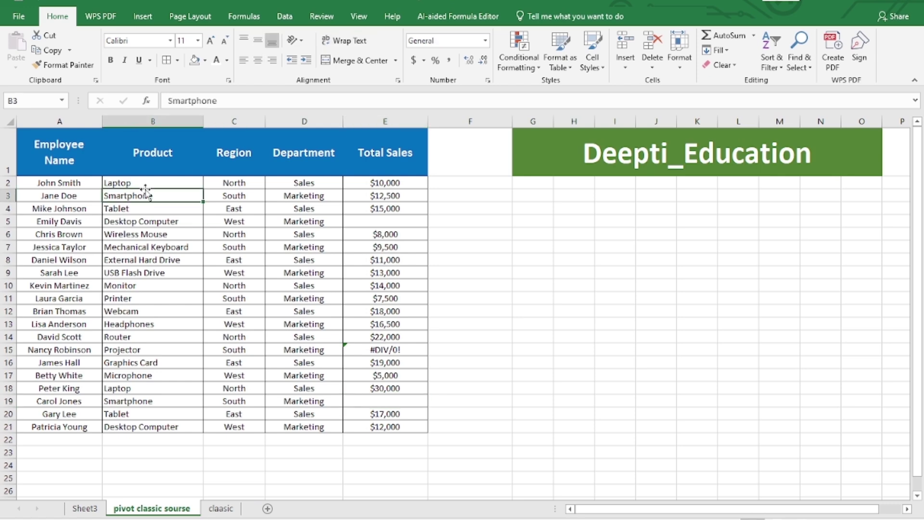
{"action": "left_click", "coordinate": [72, 182]}
{"action": "left_click", "coordinate": [234, 106]}
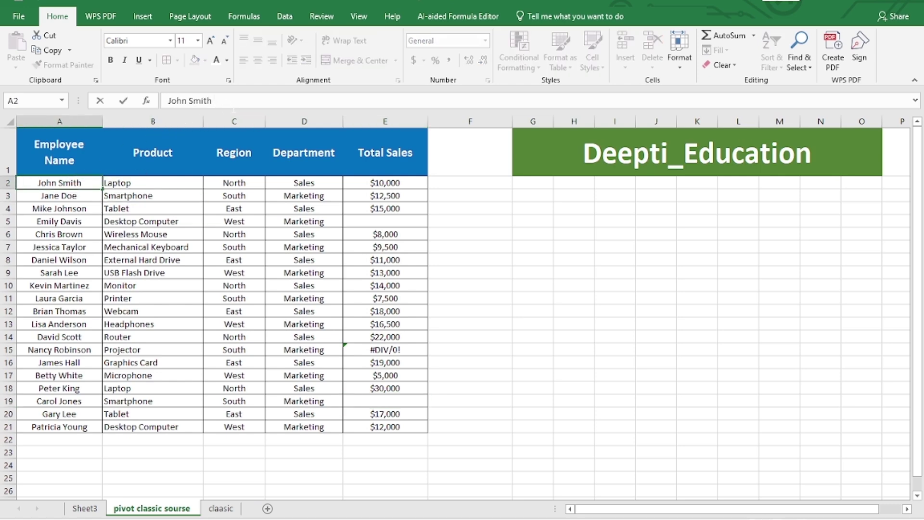
{"action": "key", "text": "BackSpace"}
{"action": "key", "text": "BackSpace"}
{"action": "key", "text": "BackSpace"}
{"action": "key", "text": "BackSpace"}
{"action": "key", "text": "BackSpace"}
{"action": "key", "text": "BackSpace"}
{"action": "key", "text": "BackSpace"}
{"action": "key", "text": "BackSpace"}
{"action": "key", "text": "BackSpace"}
{"action": "key", "text": "BackSpace"}
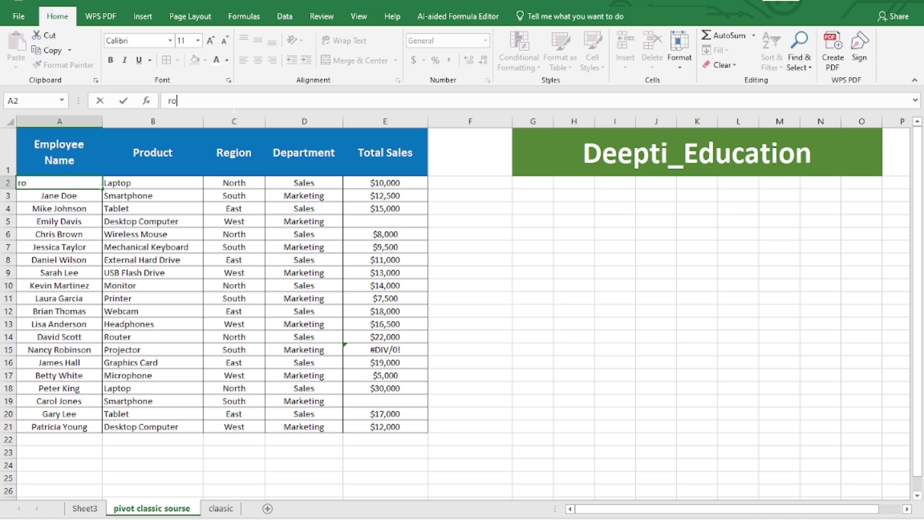
{"action": "type", "text": "roshan kuum  ar vi"}
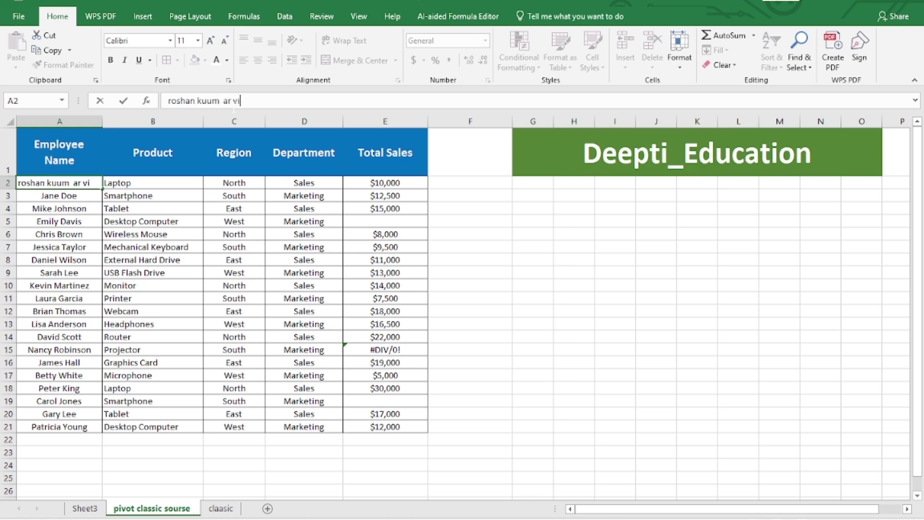
{"action": "type", "text": "noodc singh"}
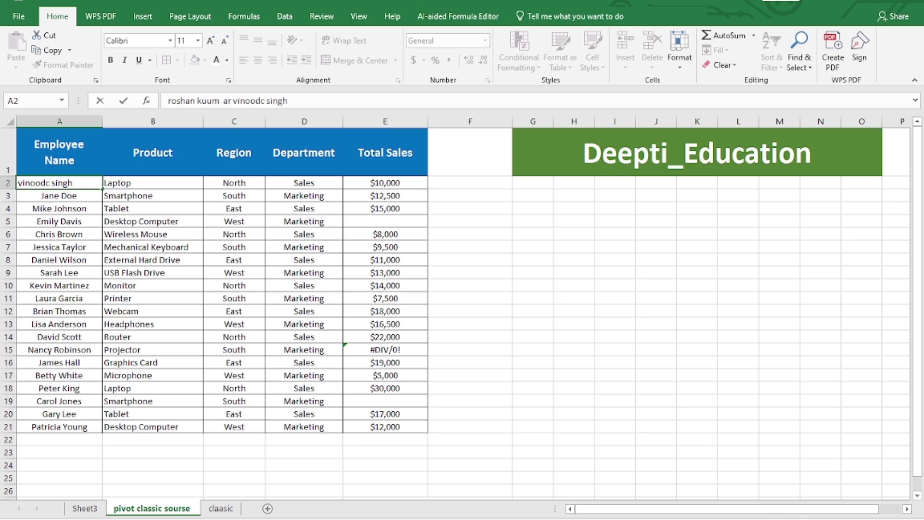
{"action": "left_click", "coordinate": [528, 322]}
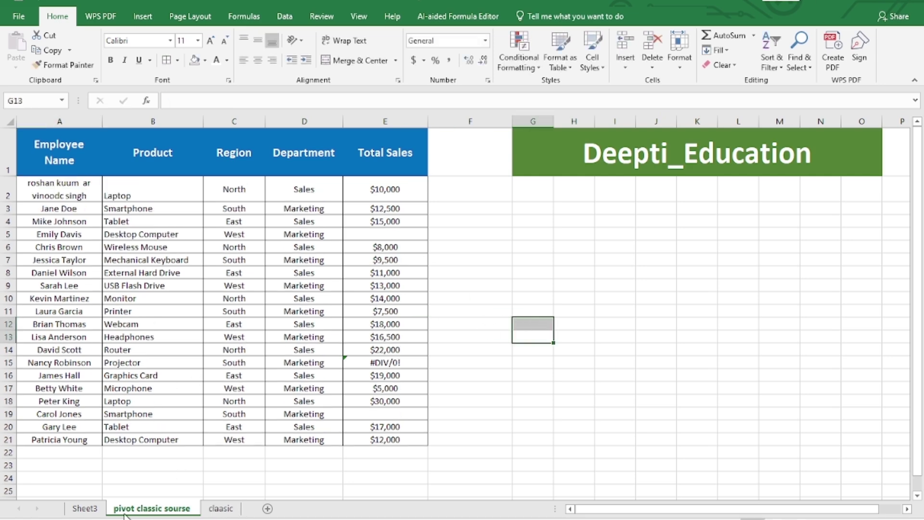
{"action": "left_click", "coordinate": [85, 508]}
{"action": "left_click", "coordinate": [130, 327]}
{"action": "right_click", "coordinate": [132, 330]}
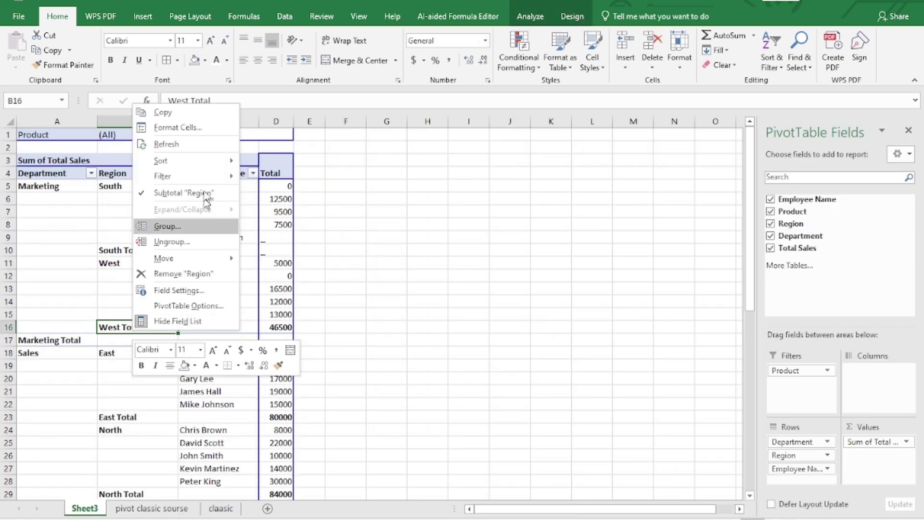
- Refresh the pivot to list the renamed employee under North with 10000, and widen column C
{"action": "left_click", "coordinate": [170, 145]}
{"action": "scroll", "coordinate": [220, 385], "scroll_direction": "down", "scroll_amount": 6}
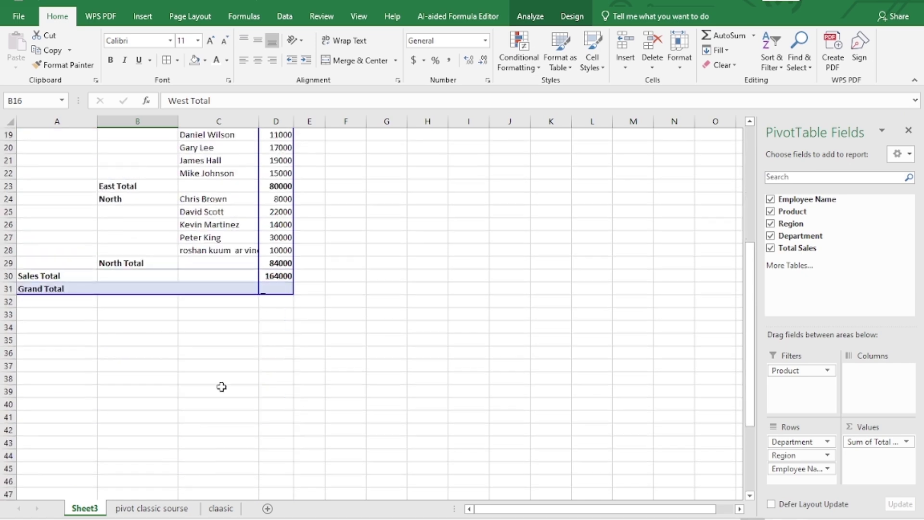
{"action": "scroll", "coordinate": [233, 333], "scroll_direction": "up", "scroll_amount": 3}
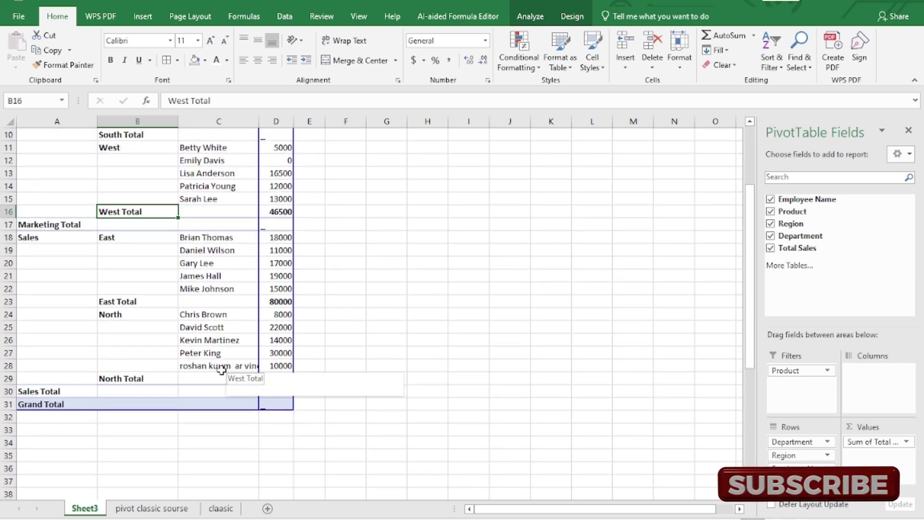
{"action": "scroll", "coordinate": [223, 360], "scroll_direction": "up", "scroll_amount": 3}
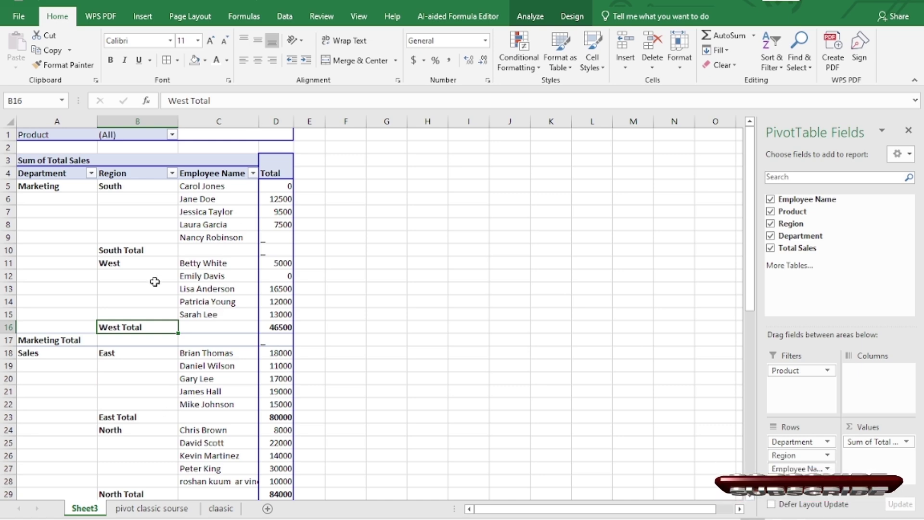
{"action": "left_click_drag", "start_coordinate": [259, 121], "coordinate": [278, 118]}
{"action": "scroll", "coordinate": [165, 345], "scroll_direction": "down", "scroll_amount": 3}
{"action": "scroll", "coordinate": [169, 347], "scroll_direction": "up", "scroll_amount": 3}
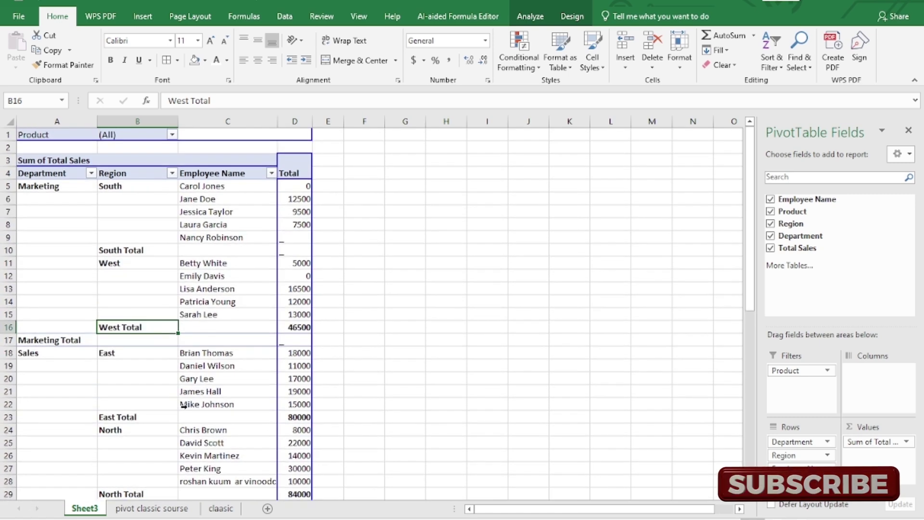
- Turn Autofit column widths on update back on in PivotTable Options
{"action": "right_click", "coordinate": [180, 404]}
{"action": "left_click", "coordinate": [226, 372]}
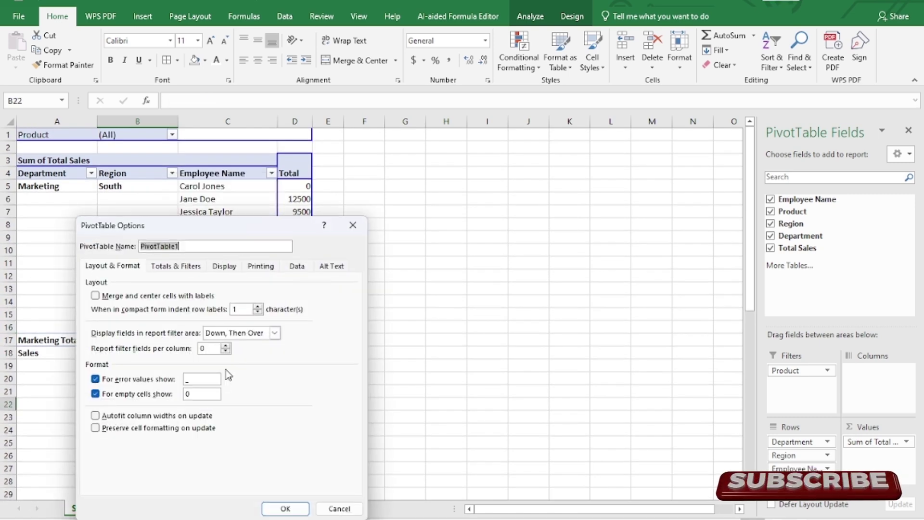
{"action": "left_click", "coordinate": [112, 418]}
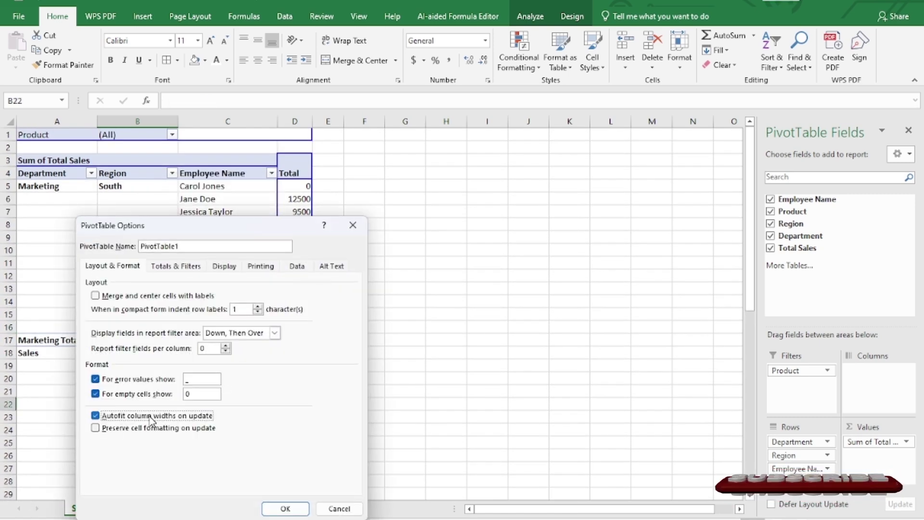
{"action": "left_click", "coordinate": [285, 508]}
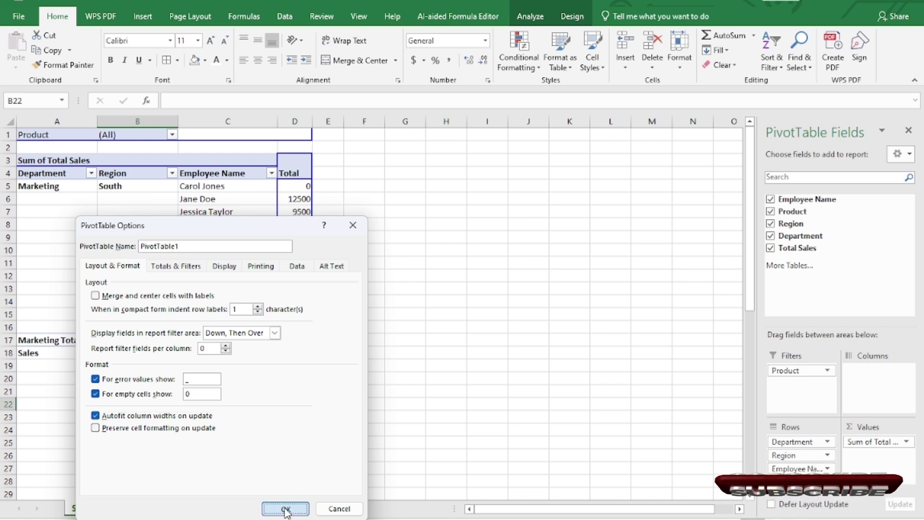
{"action": "scroll", "coordinate": [287, 435], "scroll_direction": "down", "scroll_amount": 3}
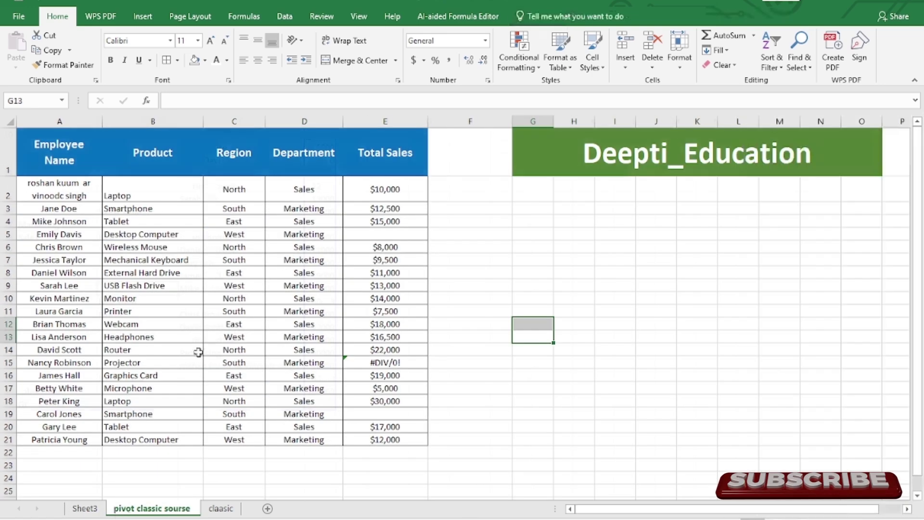
- Shorten the garbled employee name in source cell A2 to a first and last name, then return to Sheet3
{"action": "left_click", "coordinate": [118, 509]}
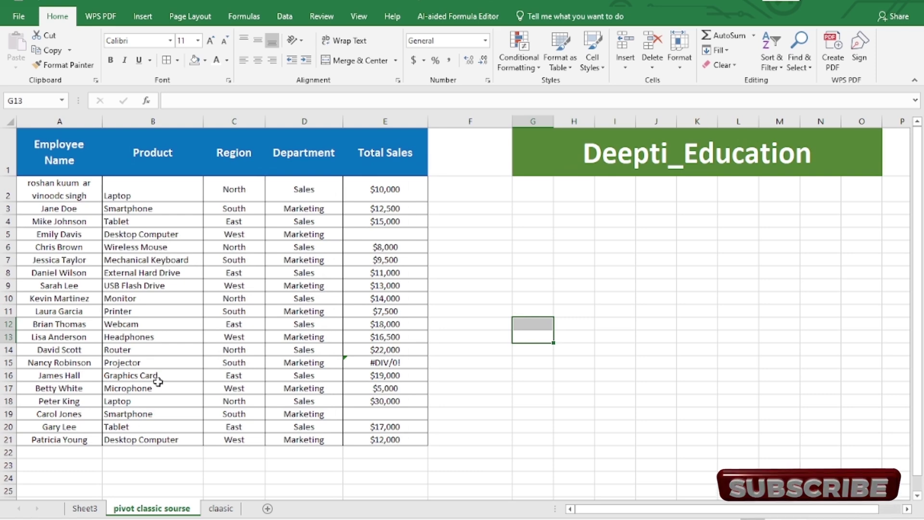
{"action": "left_click", "coordinate": [74, 190]}
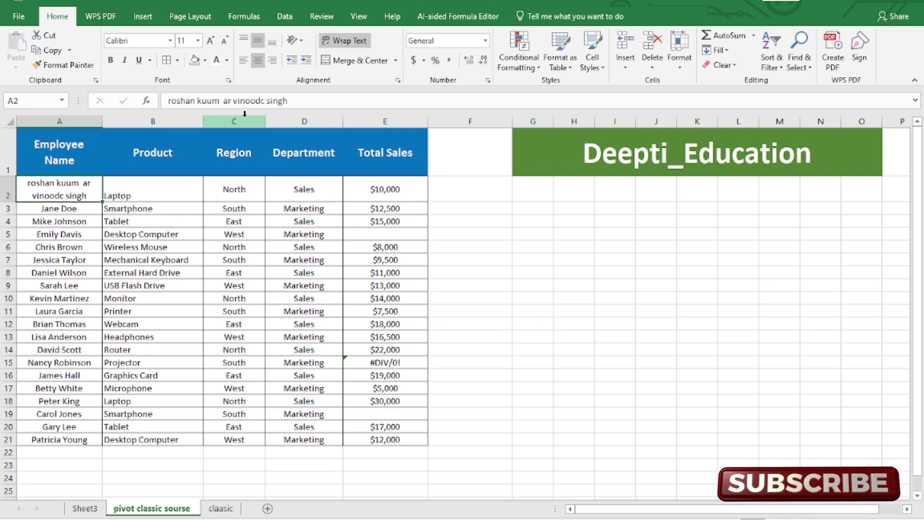
{"action": "left_click", "coordinate": [288, 101]}
{"action": "key", "text": "BackSpace"}
{"action": "key", "text": "BackSpace"}
{"action": "key", "text": "BackSpace"}
{"action": "key", "text": "BackSpace"}
{"action": "key", "text": "BackSpace"}
{"action": "key", "text": "BackSpace"}
{"action": "key", "text": "BackSpace"}
{"action": "key", "text": "BackSpace"}
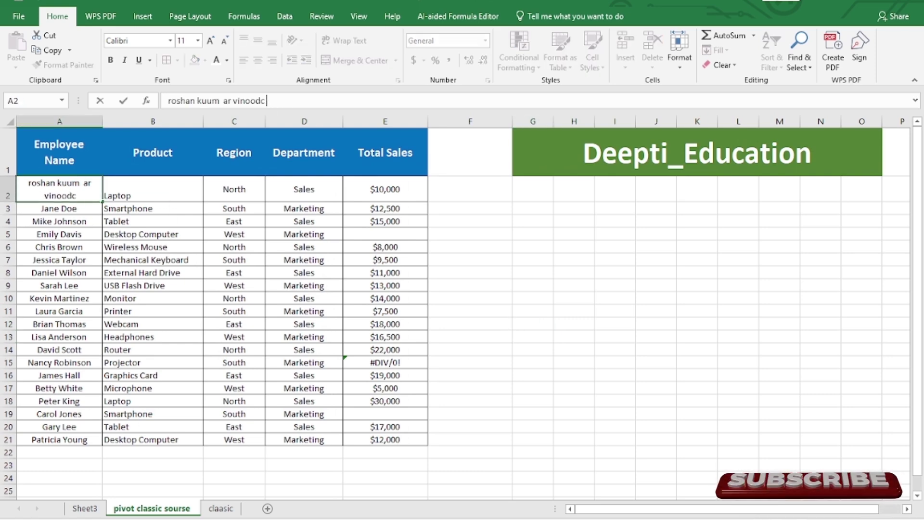
{"action": "key", "text": "BackSpace"}
{"action": "key", "text": "BackSpace"}
{"action": "key", "text": "BackSpace"}
{"action": "key", "text": "BackSpace"}
{"action": "key", "text": "BackSpace"}
{"action": "key", "text": "BackSpace"}
{"action": "key", "text": "BackSpace"}
{"action": "key", "text": "BackSpace"}
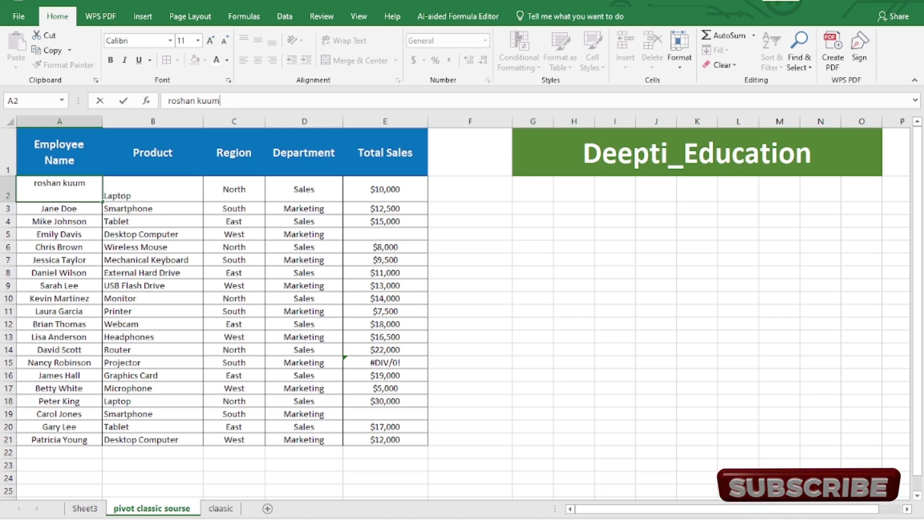
{"action": "type", "text": "r"}
{"action": "key", "text": "BackSpace"}
{"action": "key", "text": "BackSpace"}
{"action": "key", "text": "BackSpace"}
{"action": "key", "text": "BackSpace"}
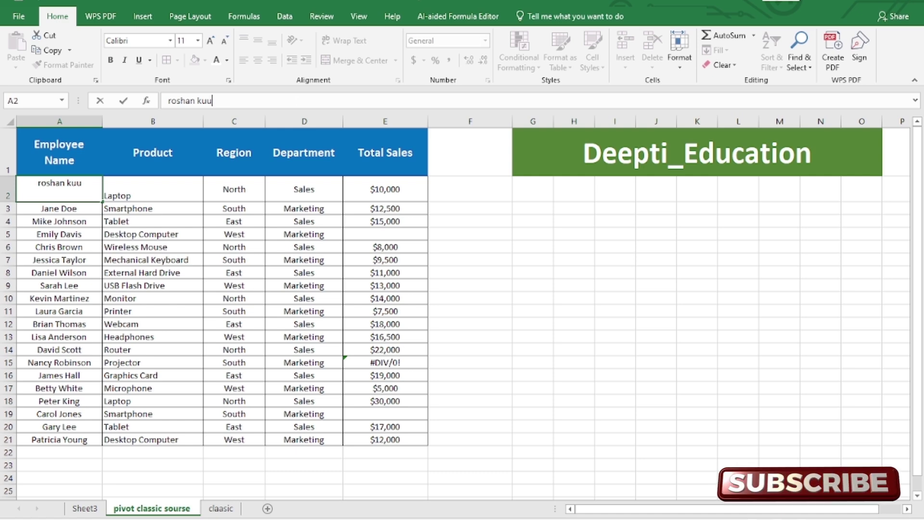
{"action": "type", "text": "umar"}
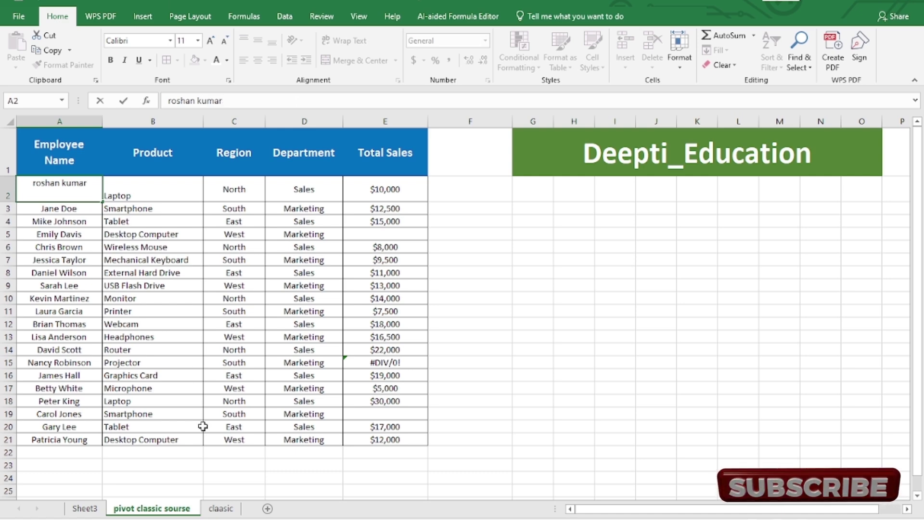
{"action": "key", "text": "Return"}
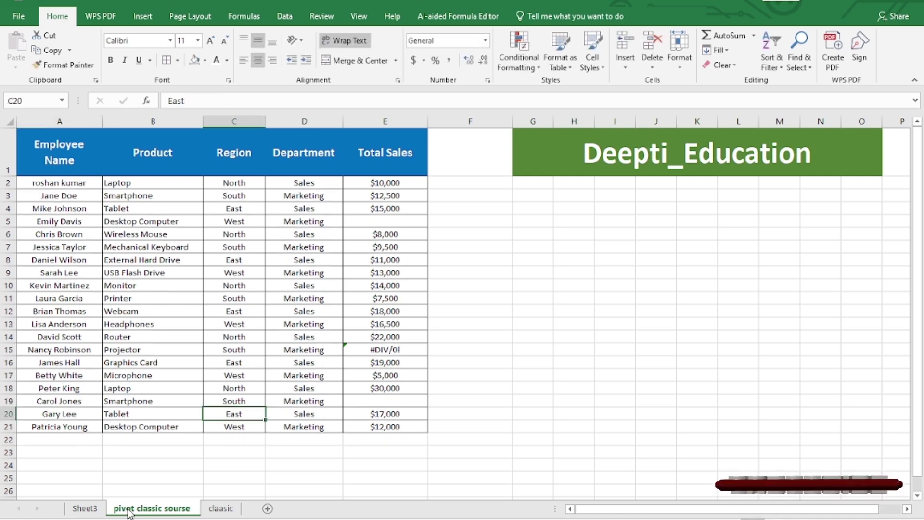
{"action": "left_click", "coordinate": [85, 508]}
- Refresh the Sheet3 pivot table so it picks up the corrected employee name
{"action": "right_click", "coordinate": [172, 228]}
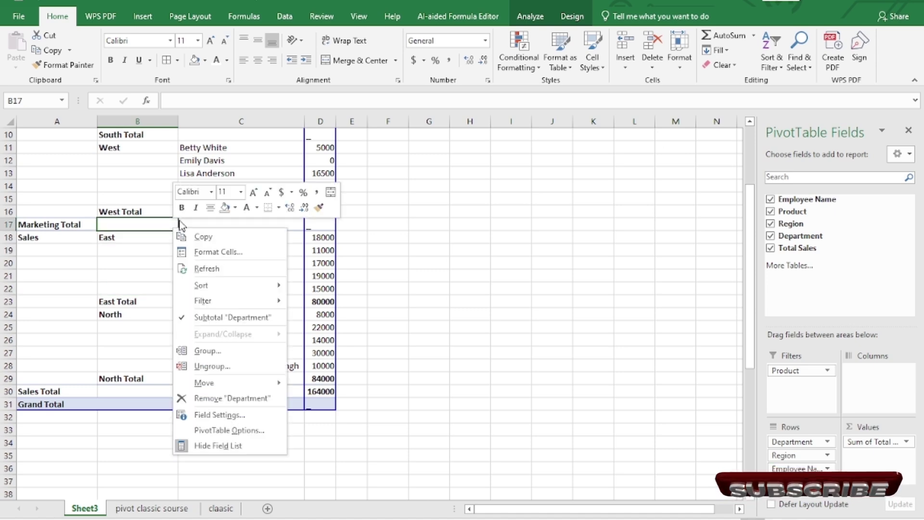
{"action": "left_click", "coordinate": [199, 272]}
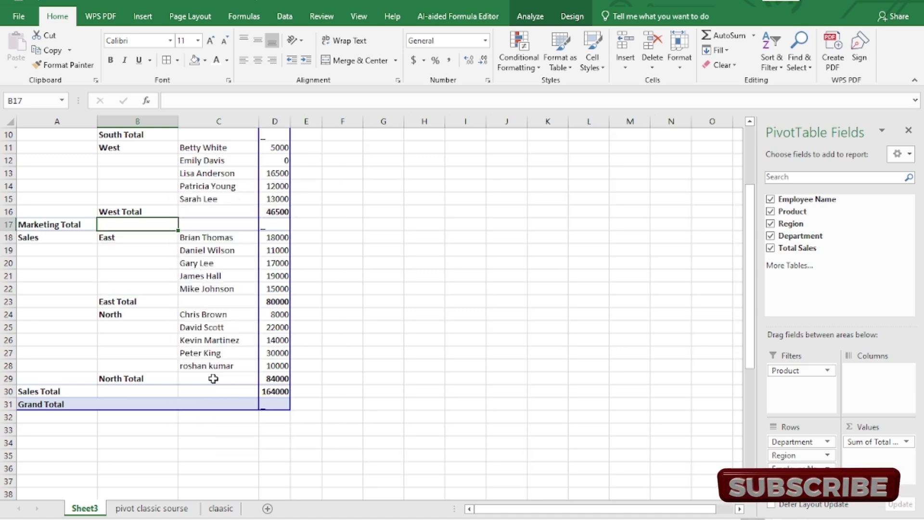
{"action": "scroll", "coordinate": [242, 263], "scroll_direction": "up", "scroll_amount": 3}
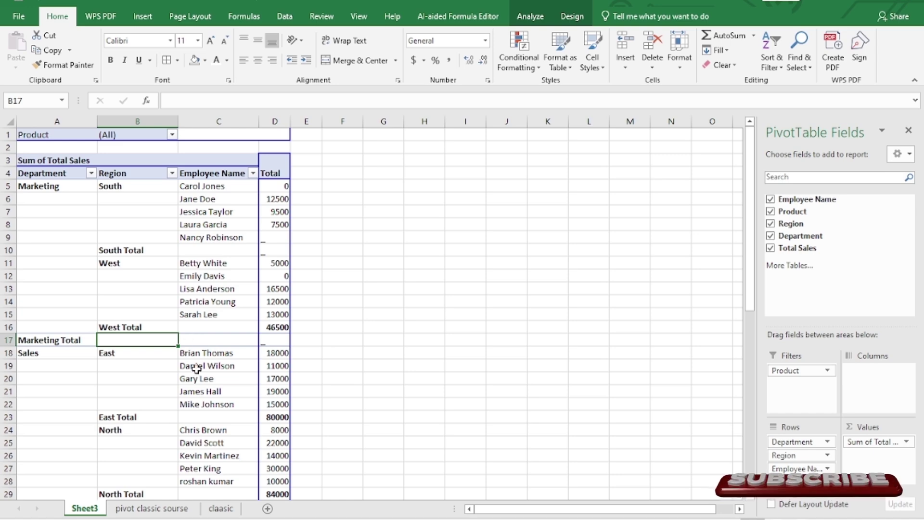
{"action": "scroll", "coordinate": [202, 366], "scroll_direction": "down", "scroll_amount": 3}
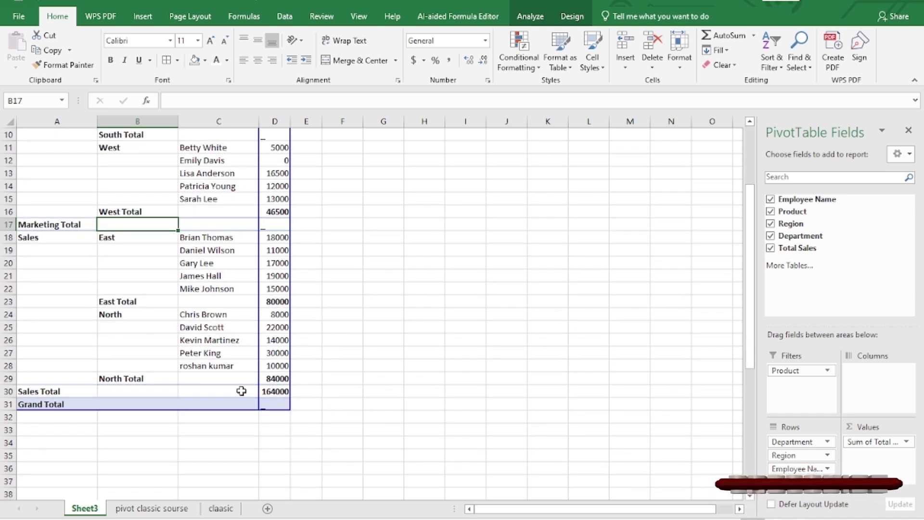
- Fill the pivot's North Total row cells B29:D29 with yellow
{"action": "left_click", "coordinate": [40, 378]}
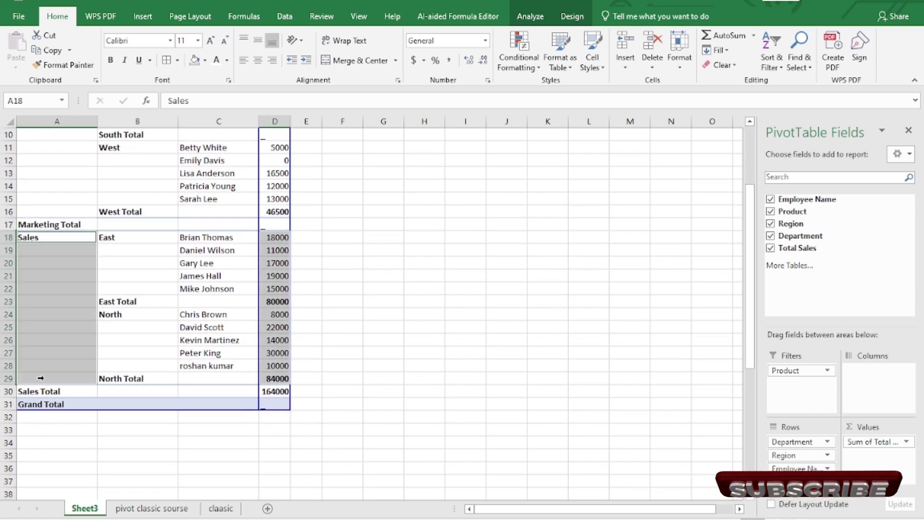
{"action": "left_click_drag", "start_coordinate": [118, 378], "coordinate": [276, 378]}
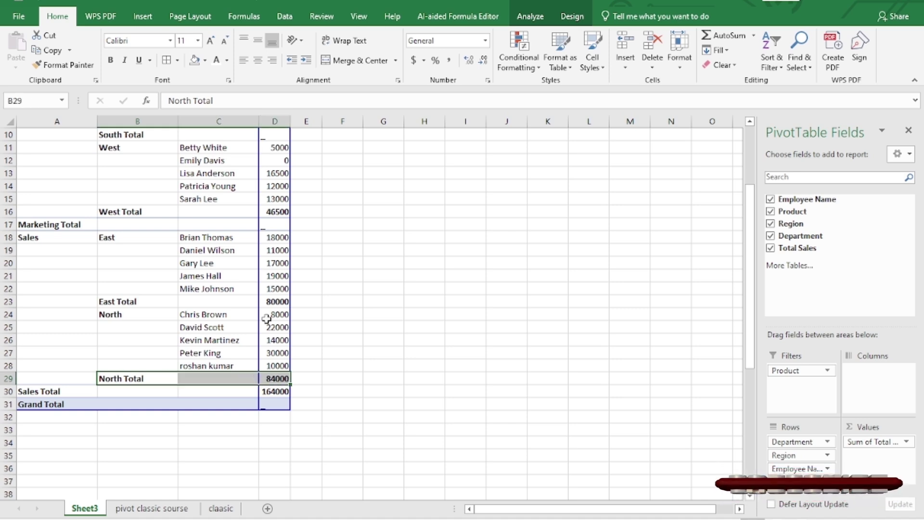
{"action": "left_click", "coordinate": [206, 61]}
{"action": "left_click", "coordinate": [222, 159]}
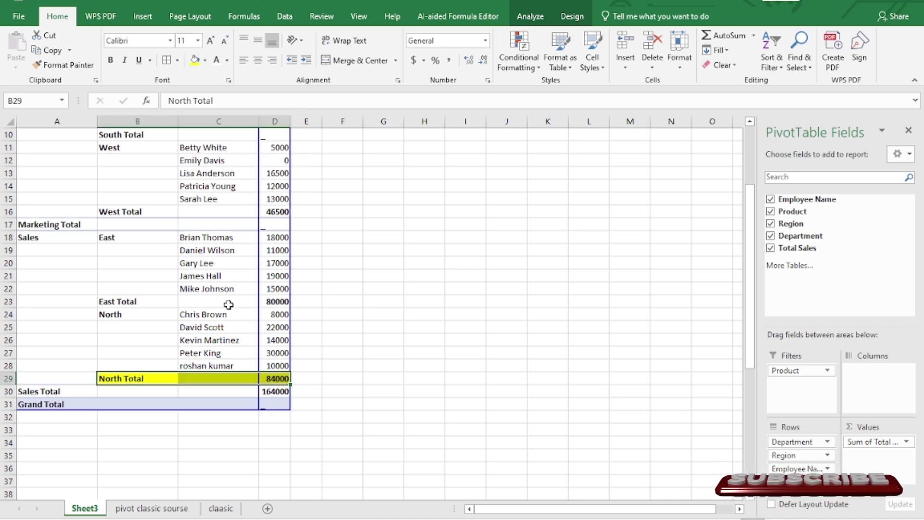
- Refresh the pivot again, which clears the yellow fill, then go to the 'pivot classic sourse' sheet
{"action": "left_click", "coordinate": [375, 340]}
{"action": "scroll", "coordinate": [130, 251], "scroll_direction": "up", "scroll_amount": 3}
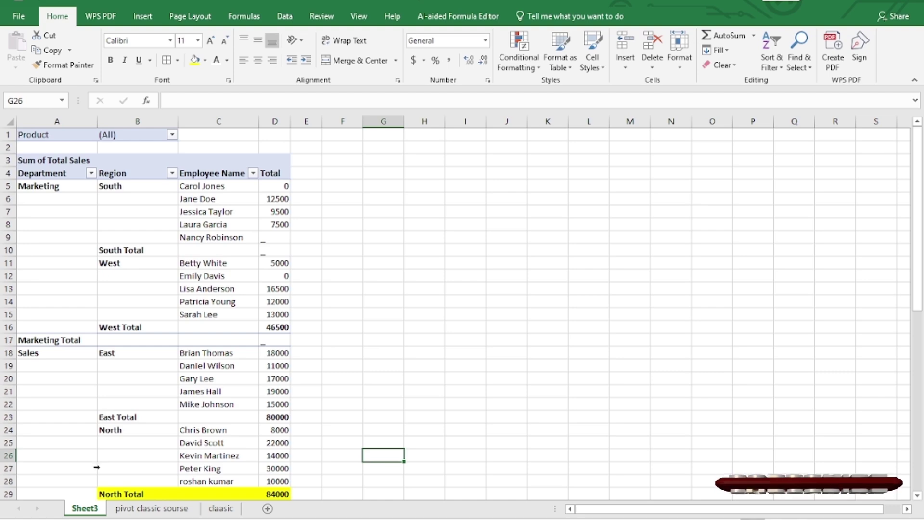
{"action": "right_click", "coordinate": [117, 288]}
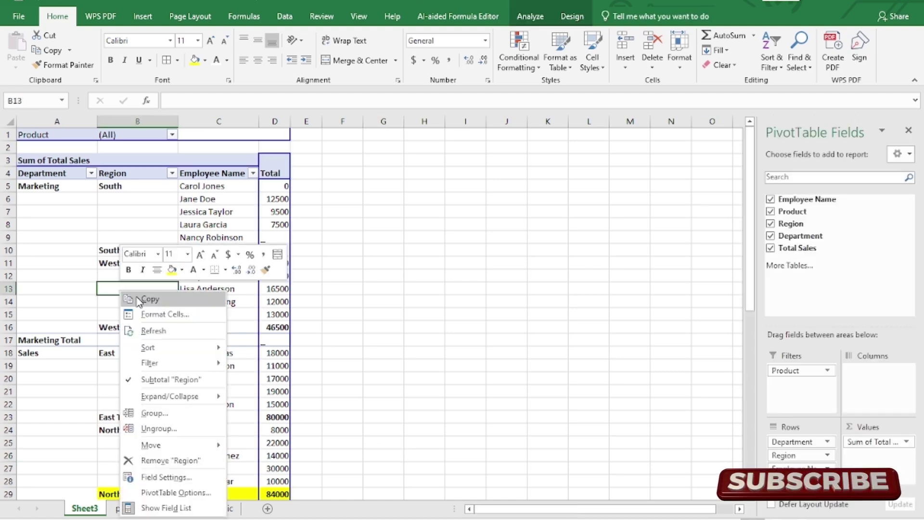
{"action": "left_click", "coordinate": [153, 331]}
{"action": "scroll", "coordinate": [157, 370], "scroll_direction": "down", "scroll_amount": 3}
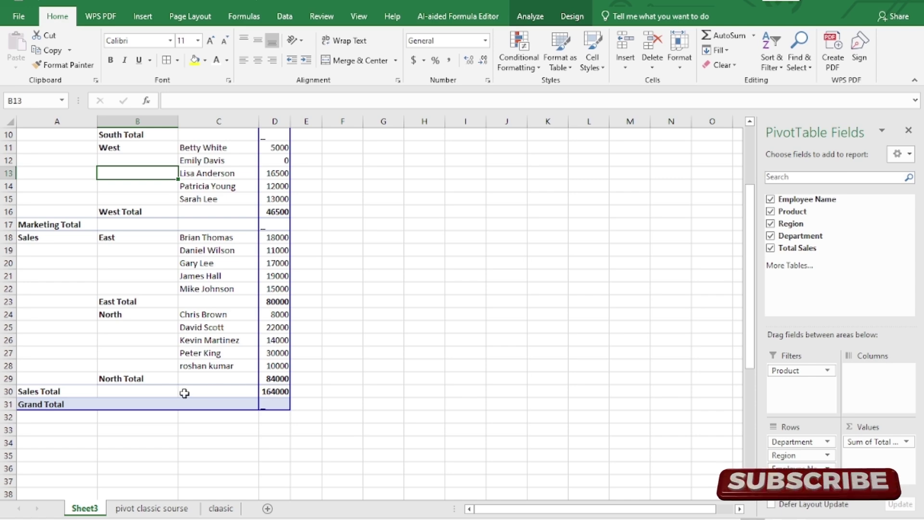
{"action": "left_click", "coordinate": [146, 509]}
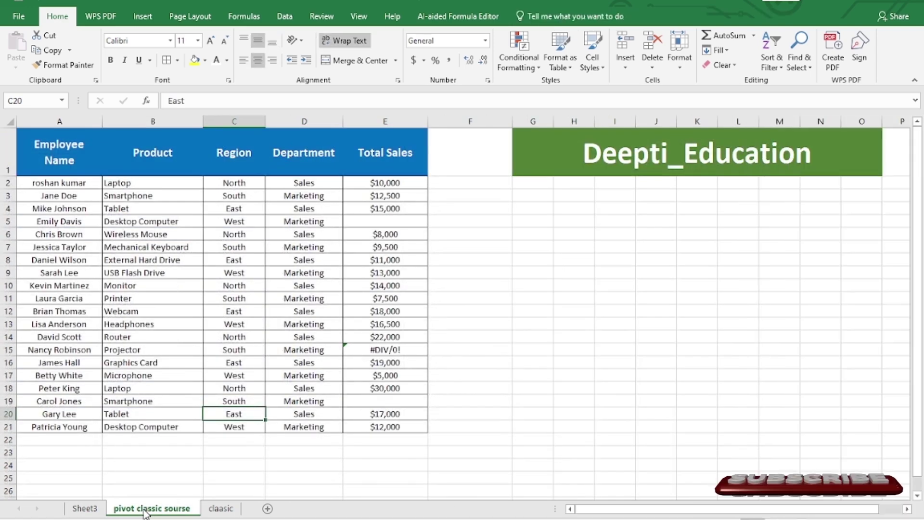
- On Sheet3, turn on 'Preserve cell formatting on update' in PivotTable Options
{"action": "left_click", "coordinate": [85, 508]}
{"action": "right_click", "coordinate": [120, 262]}
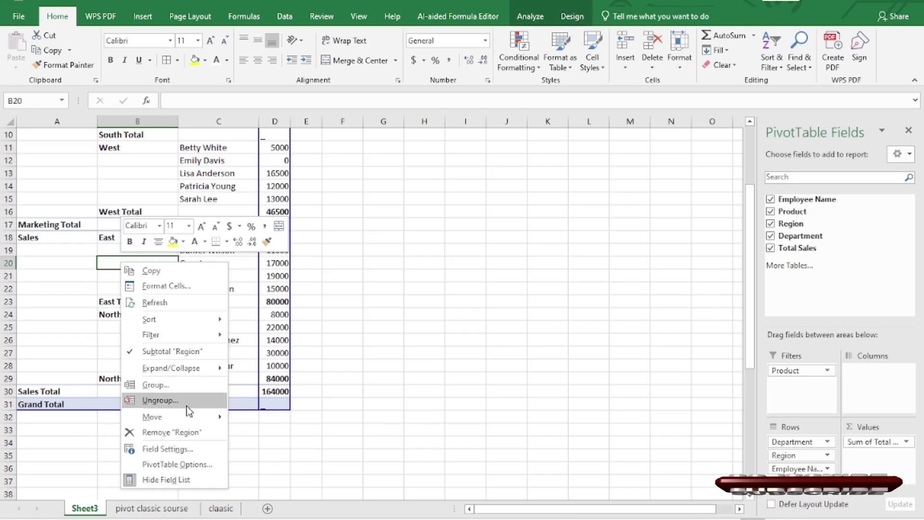
{"action": "left_click", "coordinate": [155, 463]}
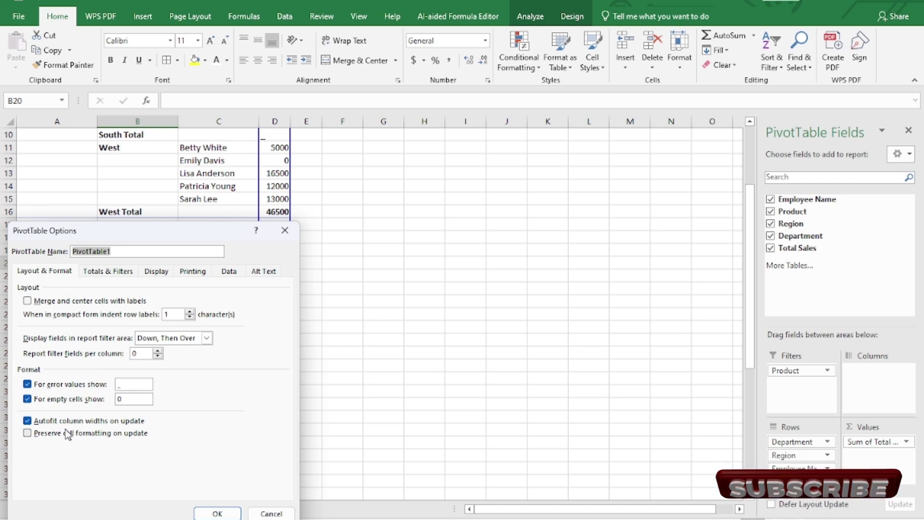
{"action": "left_click", "coordinate": [39, 432]}
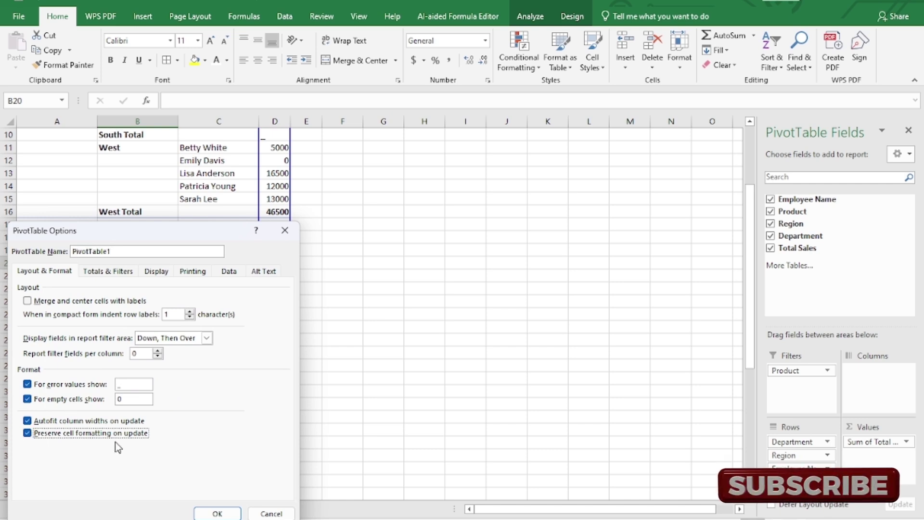
{"action": "left_click", "coordinate": [208, 514]}
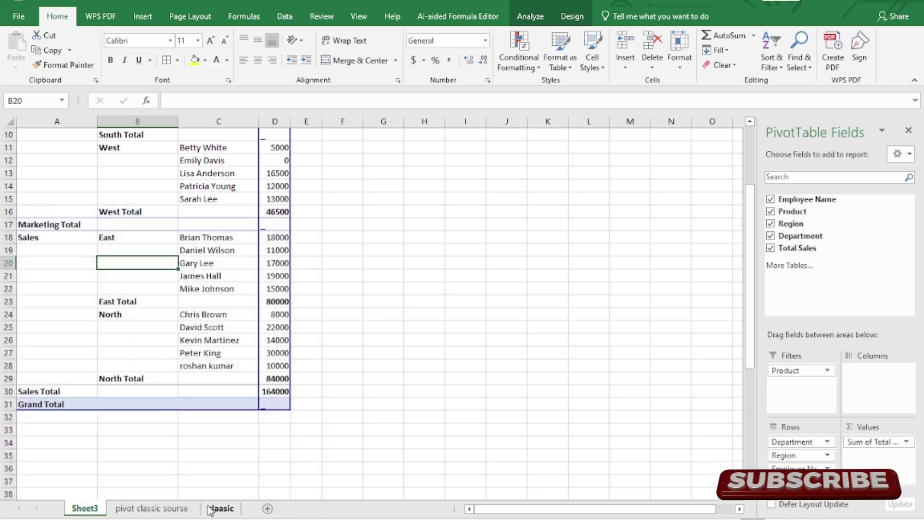
- Select the North Total row cells B29:D29
{"action": "left_click", "coordinate": [102, 377]}
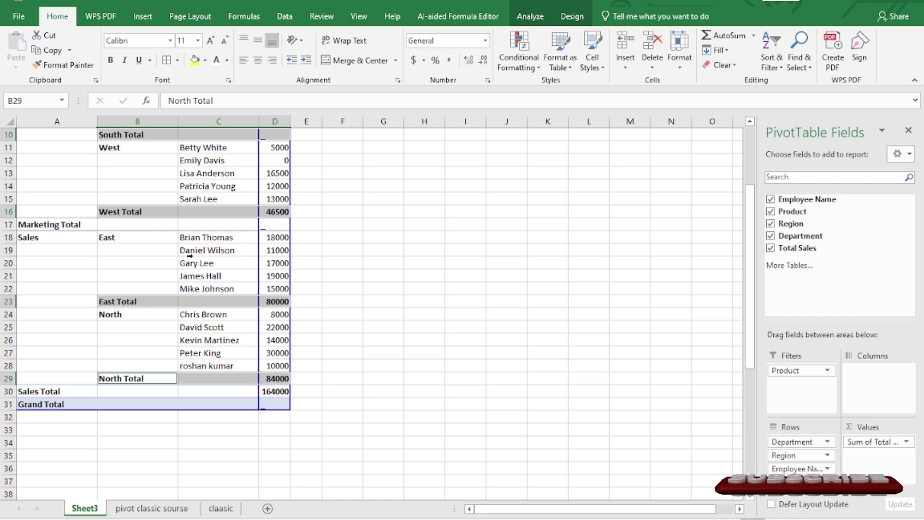
{"action": "left_click", "coordinate": [356, 299]}
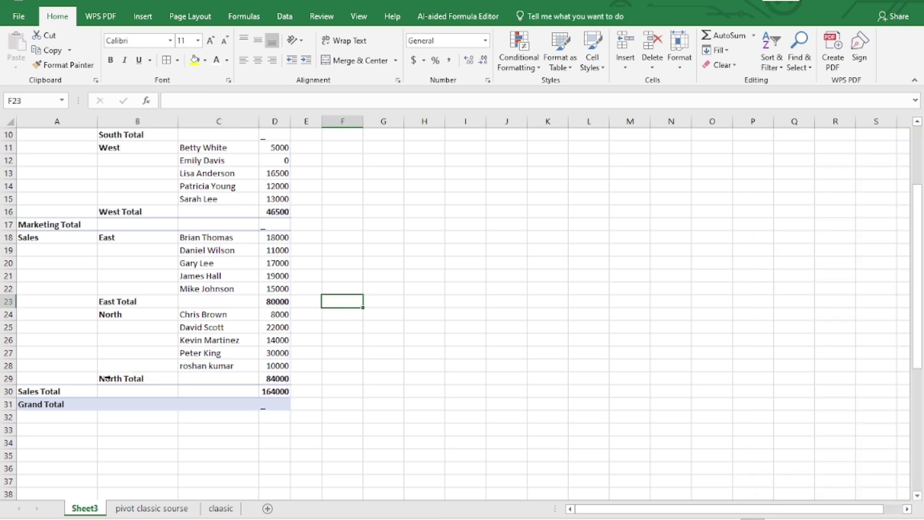
{"action": "left_click", "coordinate": [107, 378]}
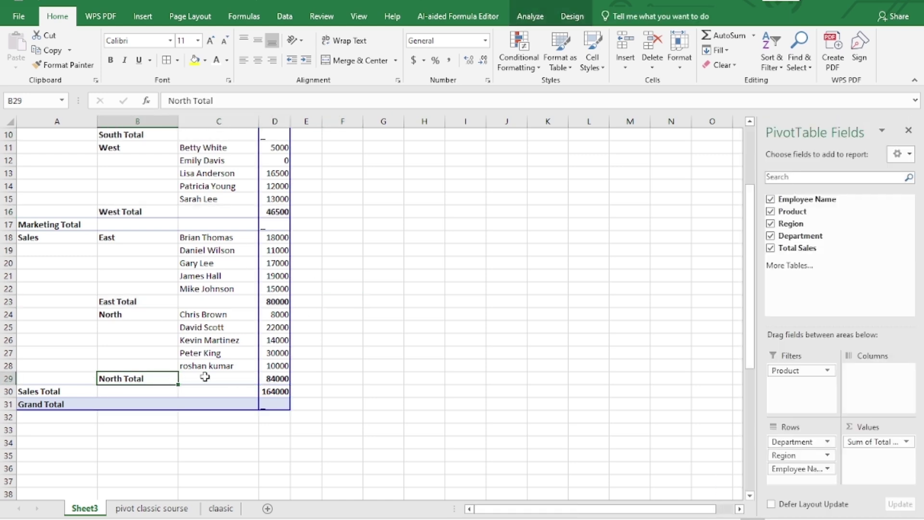
{"action": "left_click_drag", "start_coordinate": [205, 377], "coordinate": [275, 378]}
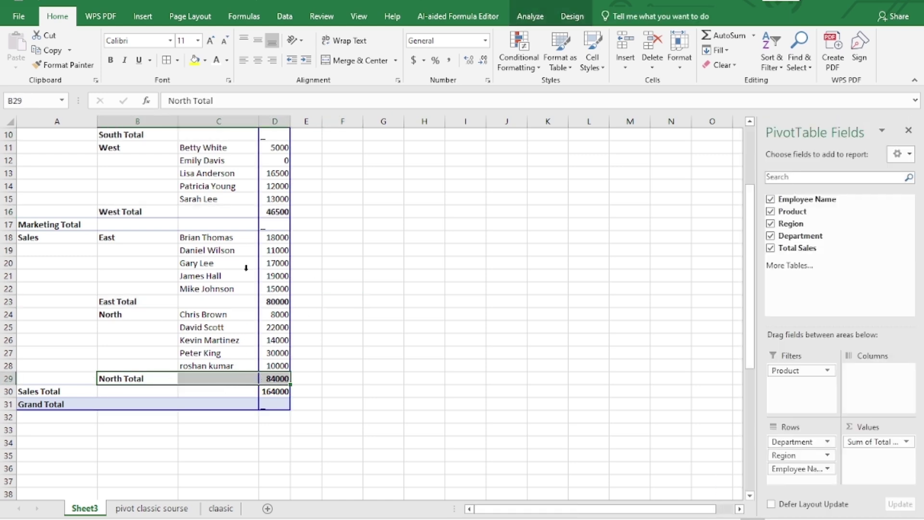
{"action": "left_click", "coordinate": [194, 61]}
{"action": "right_click", "coordinate": [157, 236]}
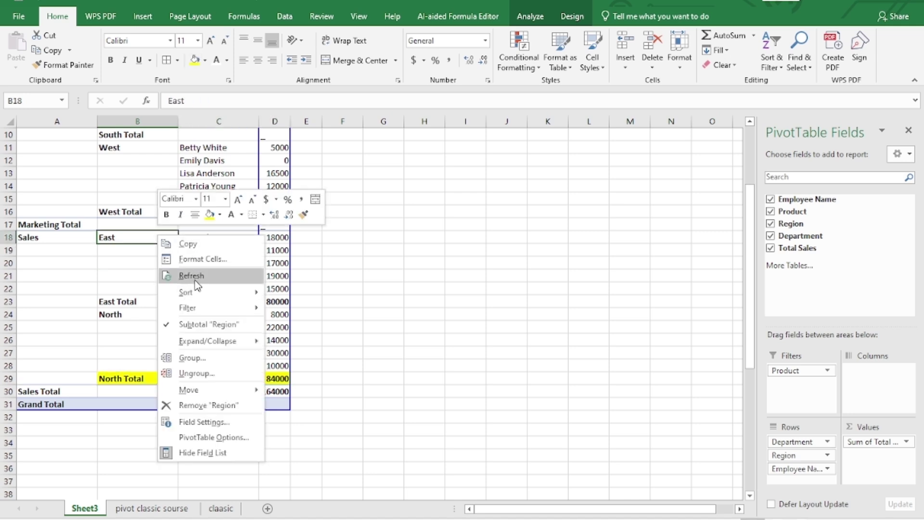
{"action": "left_click", "coordinate": [195, 280]}
{"action": "right_click", "coordinate": [150, 231]}
{"action": "left_click", "coordinate": [189, 277]}
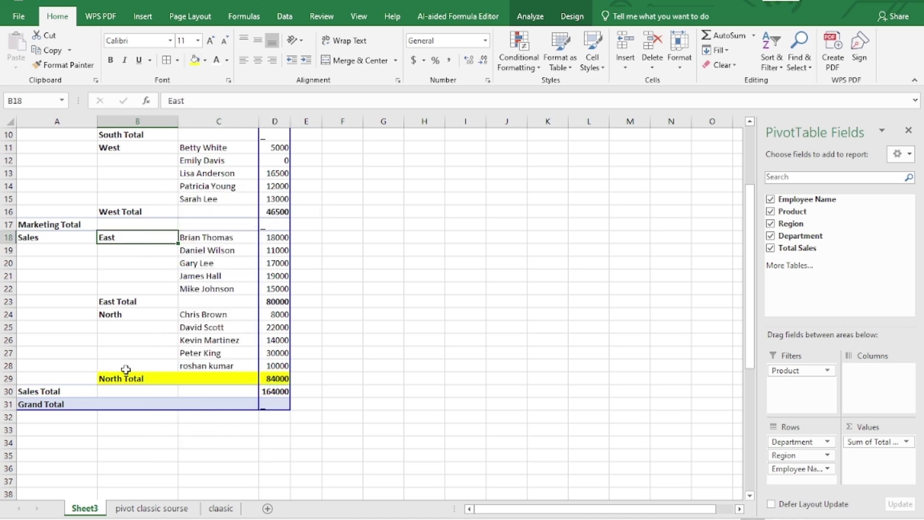
{"action": "scroll", "coordinate": [252, 372], "scroll_direction": "up", "scroll_amount": 3}
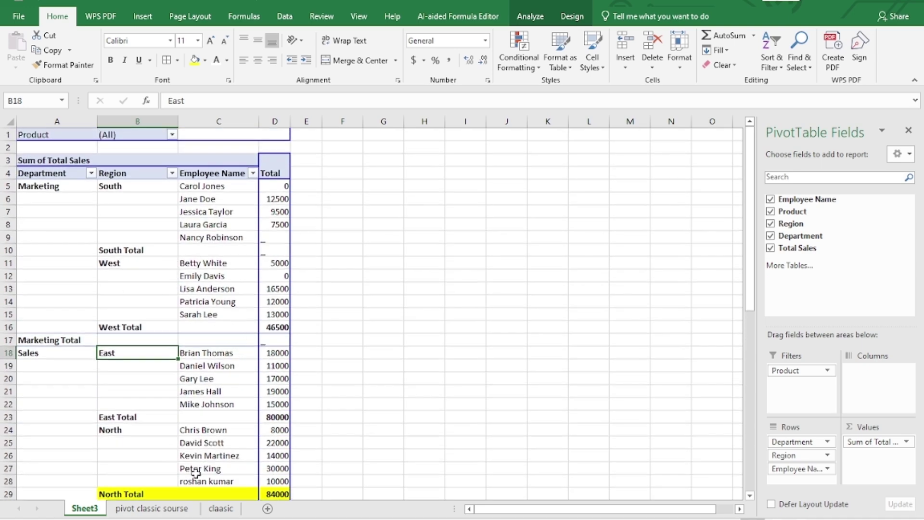
{"action": "left_click", "coordinate": [159, 512]}
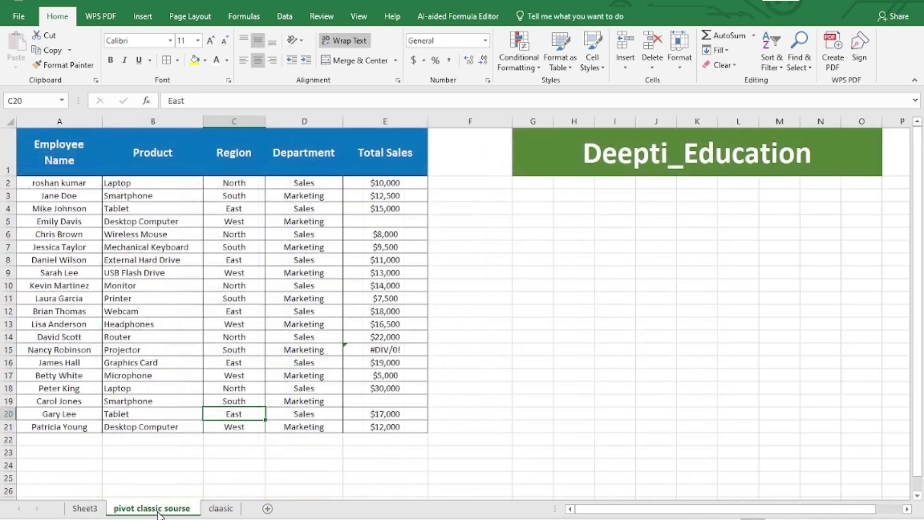
{"action": "left_click", "coordinate": [84, 508]}
{"action": "right_click", "coordinate": [132, 266]}
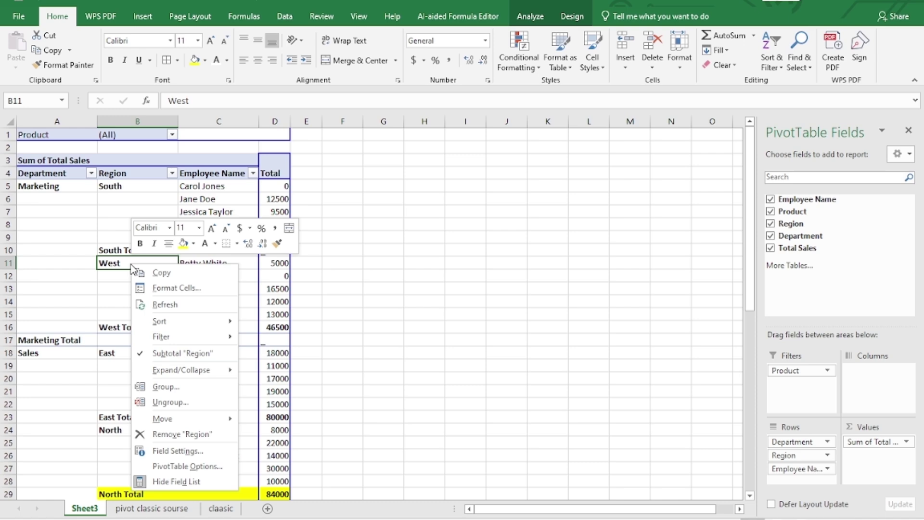
{"action": "left_click", "coordinate": [172, 466]}
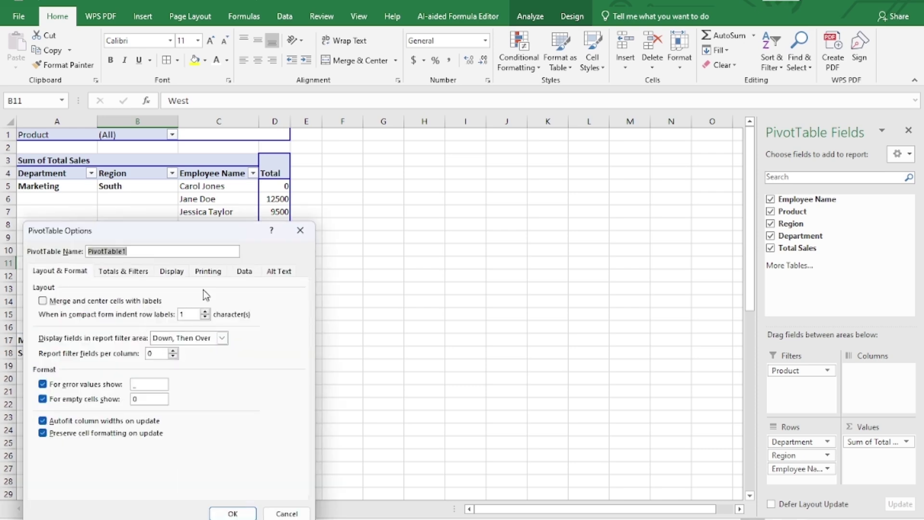
{"action": "left_click", "coordinate": [301, 230]}
{"action": "left_click", "coordinate": [60, 187]}
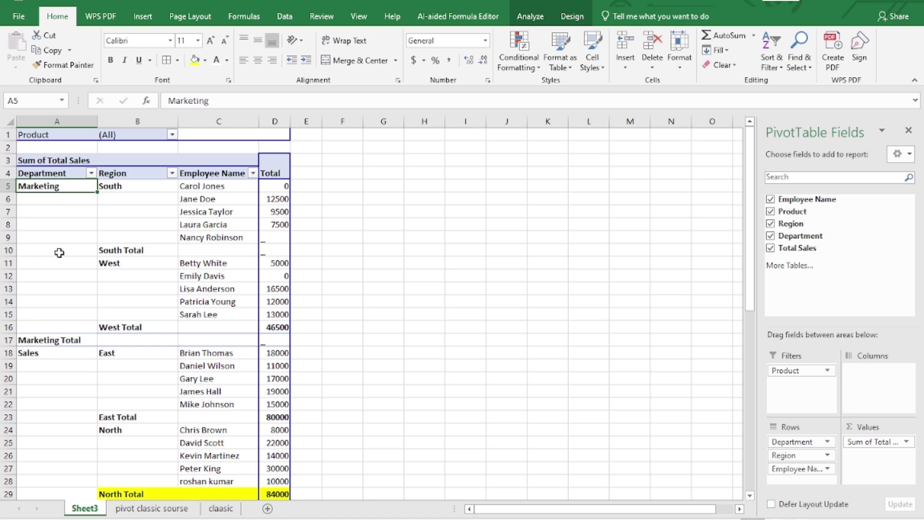
- Center-align the Marketing (A5) and Sales (A18) department labels in column A
{"action": "scroll", "coordinate": [58, 346], "scroll_direction": "down", "scroll_amount": 3}
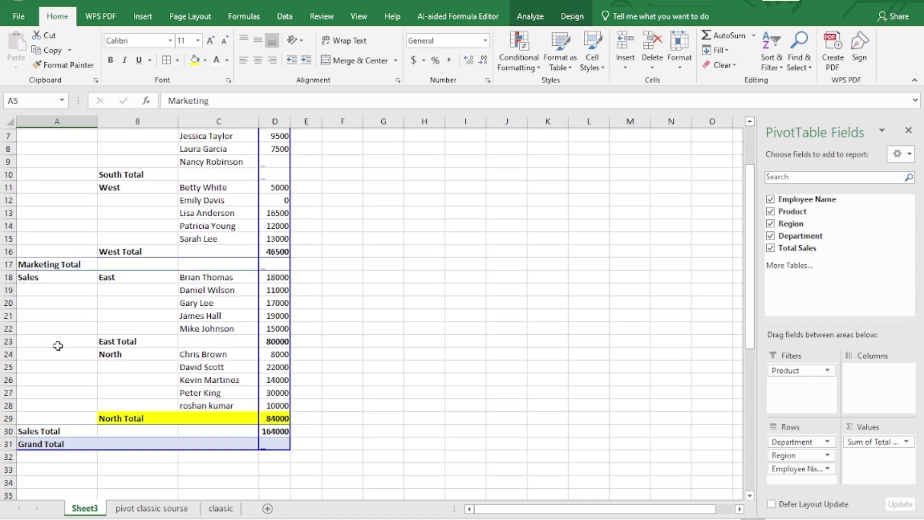
{"action": "scroll", "coordinate": [43, 319], "scroll_direction": "up", "scroll_amount": 3}
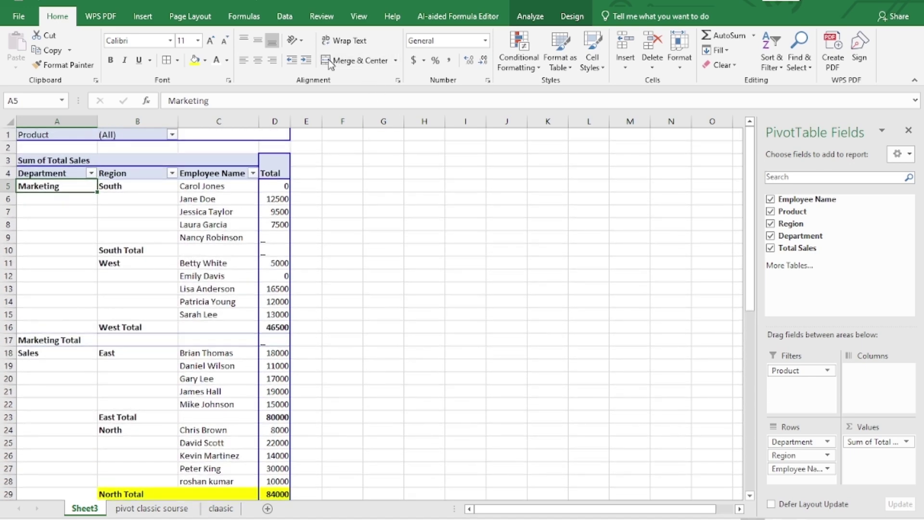
{"action": "left_click", "coordinate": [353, 63]}
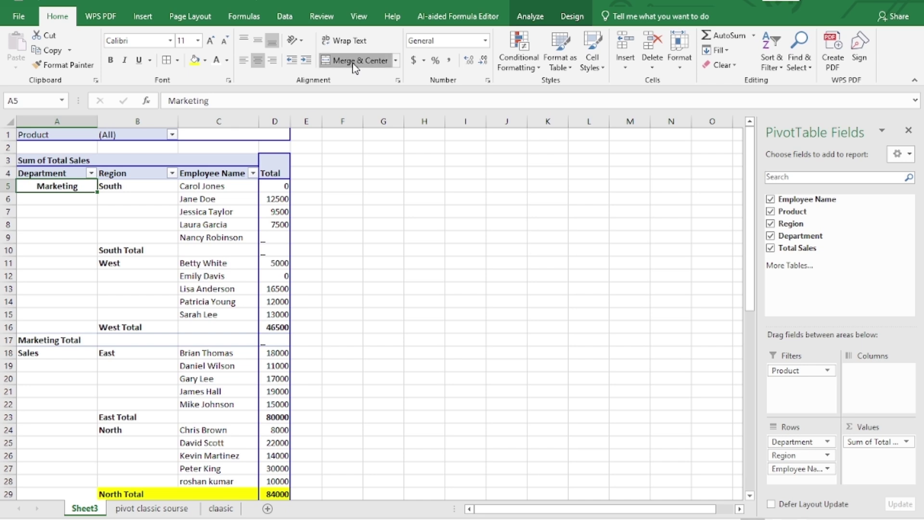
{"action": "left_click", "coordinate": [47, 374]}
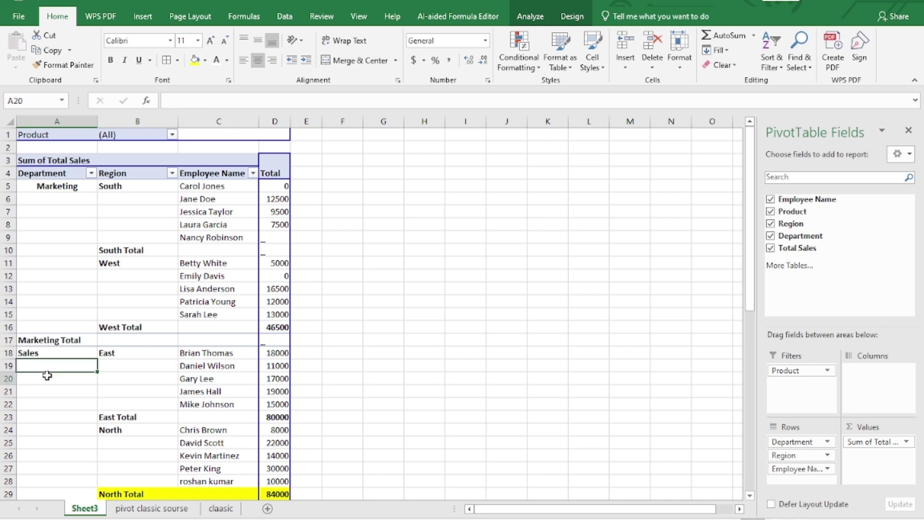
{"action": "left_click", "coordinate": [45, 353]}
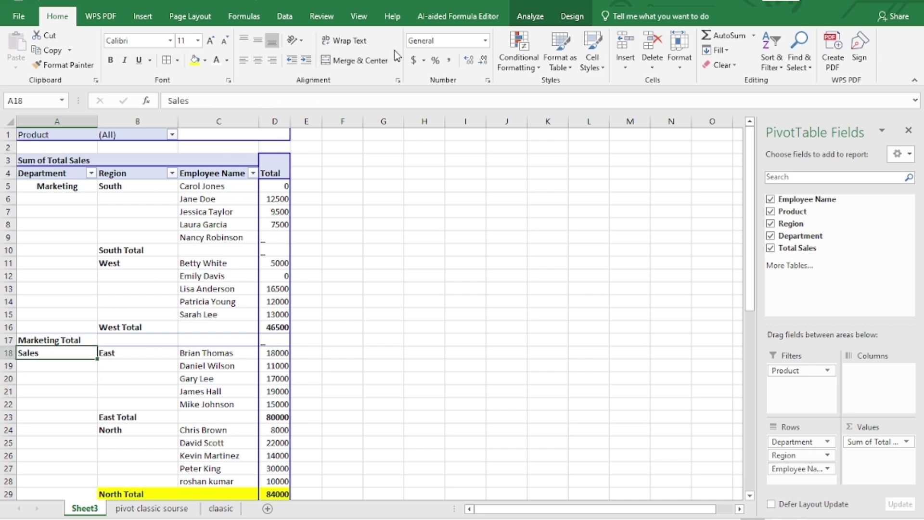
{"action": "left_click", "coordinate": [355, 60]}
{"action": "left_click", "coordinate": [419, 204]}
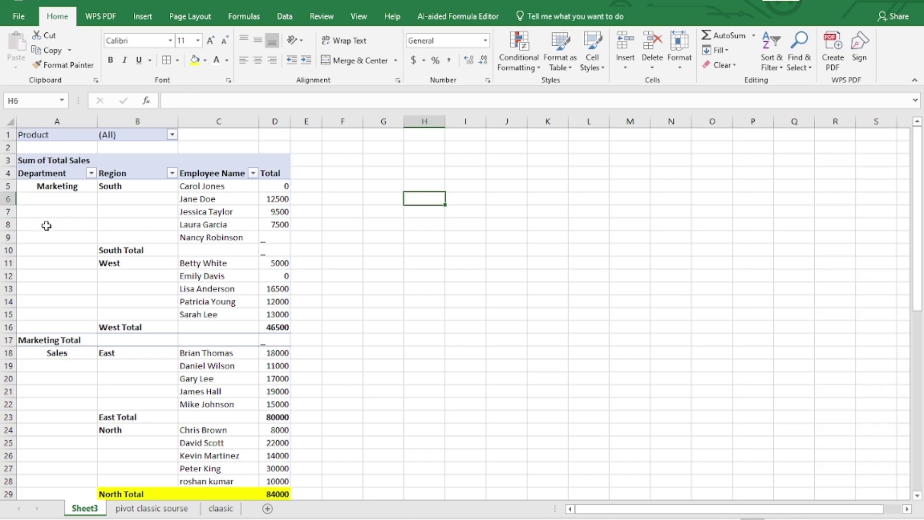
{"action": "left_click", "coordinate": [49, 210]}
- Turn on 'Merge and center cells with labels' in PivotTable Options
{"action": "left_click", "coordinate": [52, 189]}
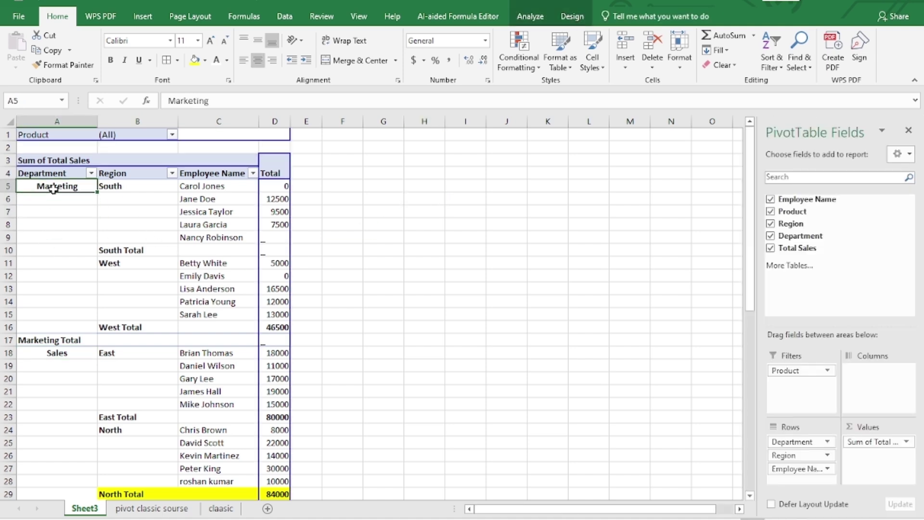
{"action": "right_click", "coordinate": [53, 189]}
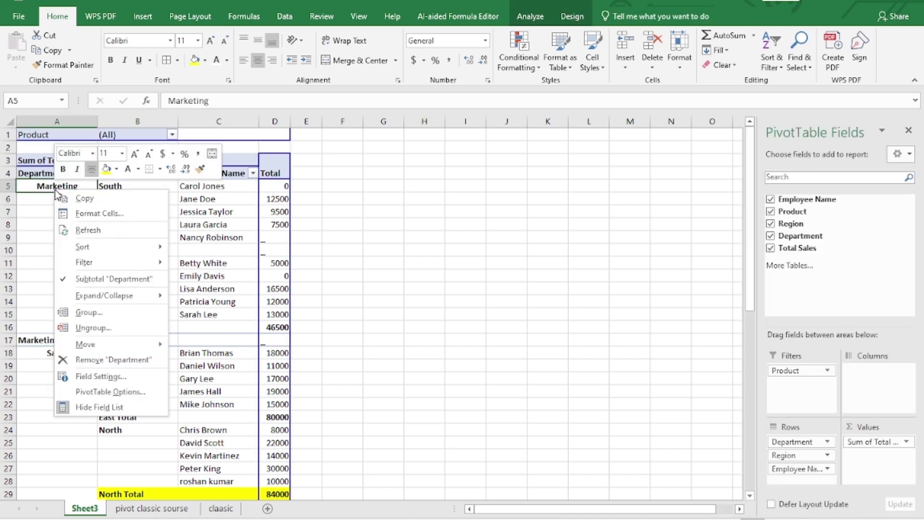
{"action": "left_click", "coordinate": [103, 390]}
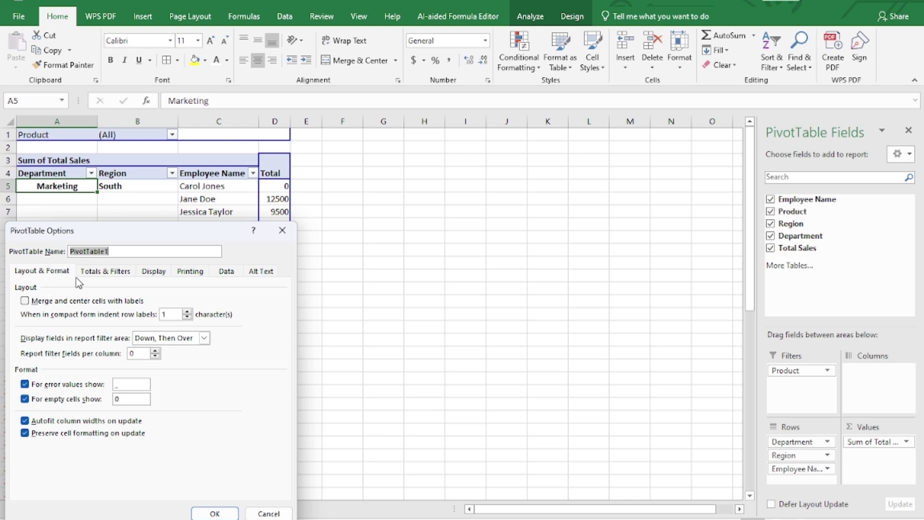
{"action": "left_click", "coordinate": [28, 301]}
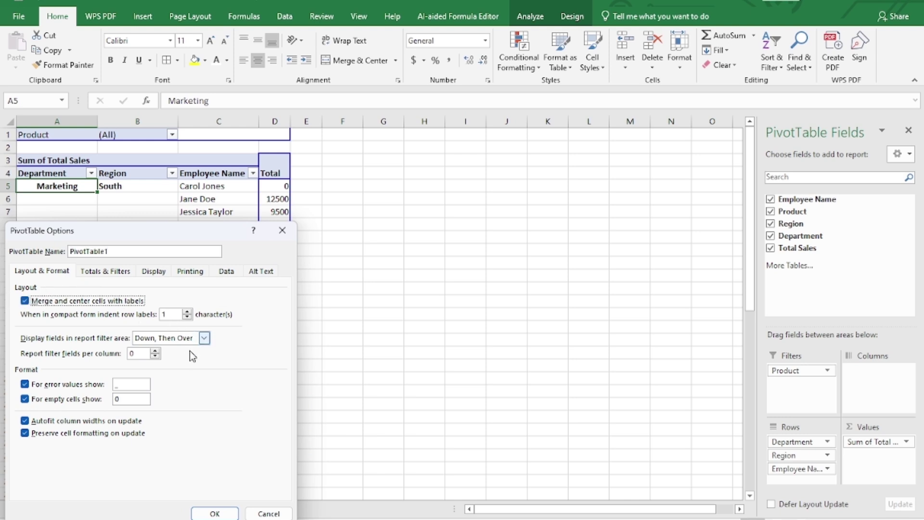
{"action": "left_click", "coordinate": [215, 513]}
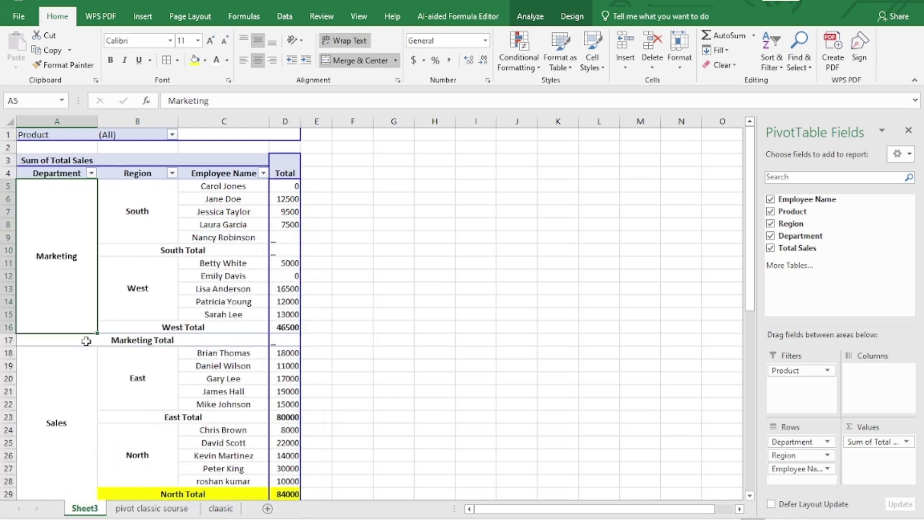
- Check the merged Marketing and Sales labels by selecting each one
{"action": "left_click", "coordinate": [55, 400]}
{"action": "left_click", "coordinate": [57, 237]}
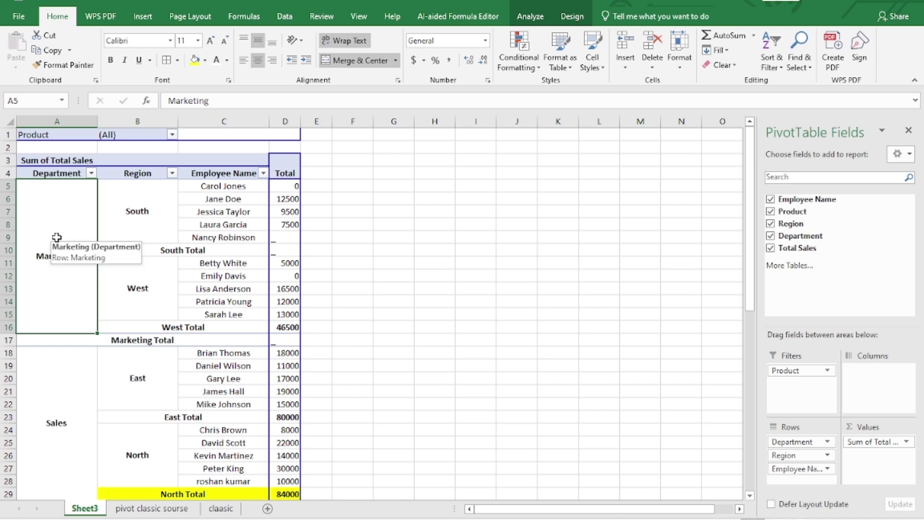
{"action": "left_click", "coordinate": [42, 375]}
{"action": "left_click", "coordinate": [56, 235]}
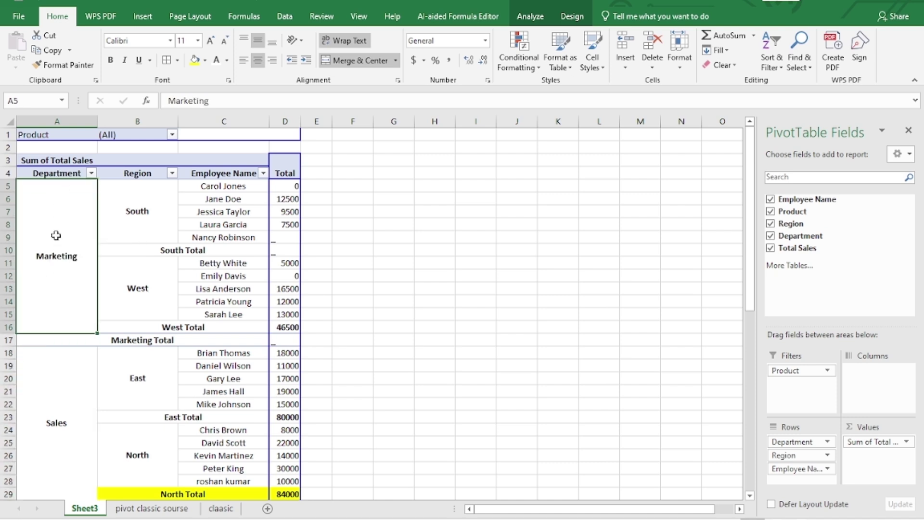
{"action": "left_click", "coordinate": [42, 379]}
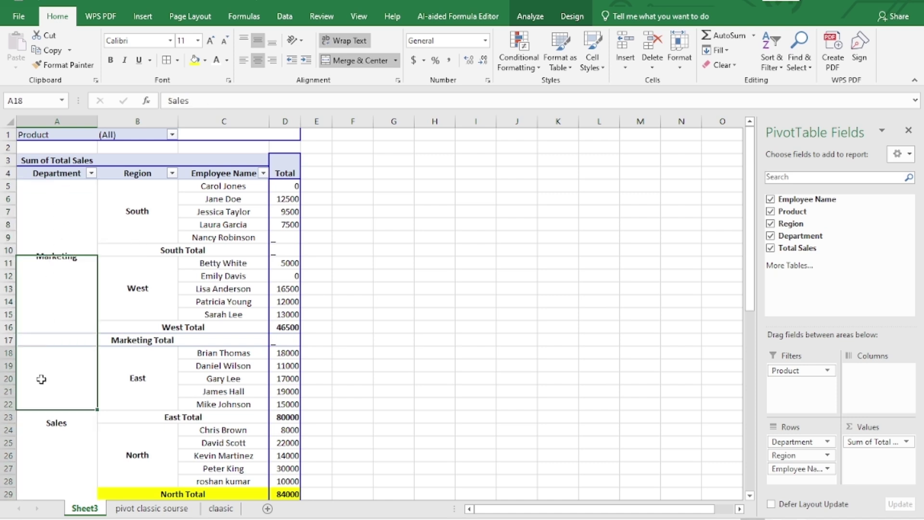
- Switch to the 'pivot classic sourse' sheet and select the second employee's name in A3
{"action": "left_click", "coordinate": [57, 217]}
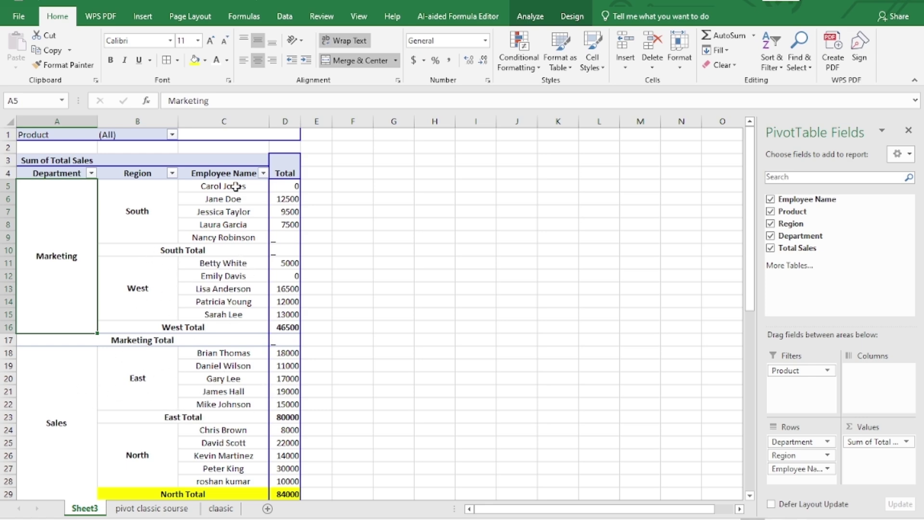
{"action": "left_click", "coordinate": [163, 509]}
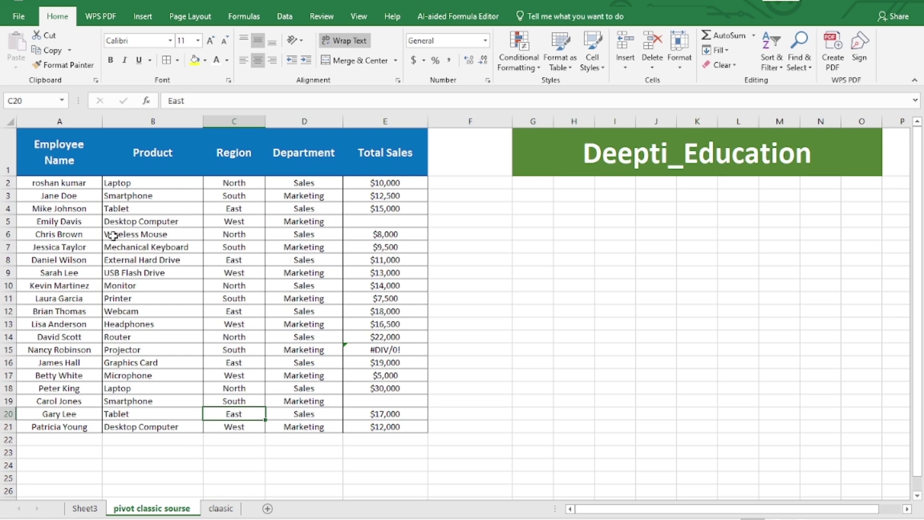
{"action": "left_click", "coordinate": [49, 210]}
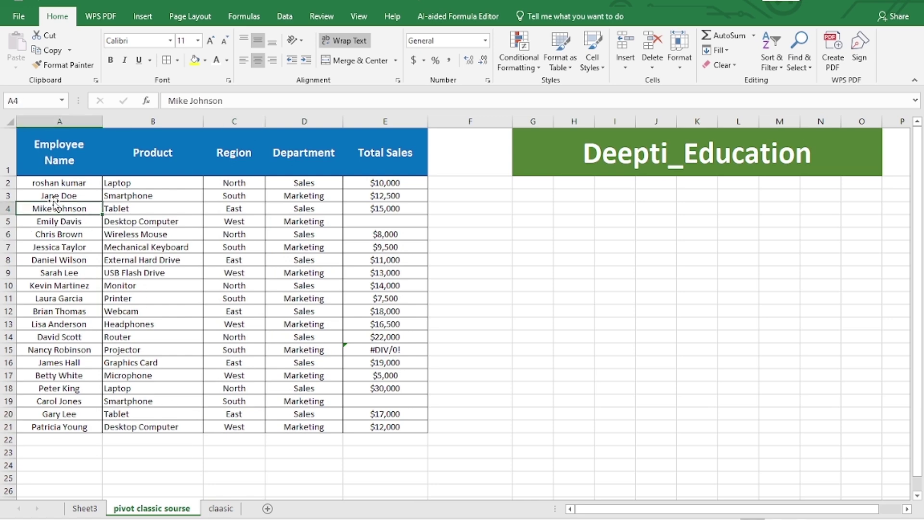
{"action": "left_click", "coordinate": [52, 196]}
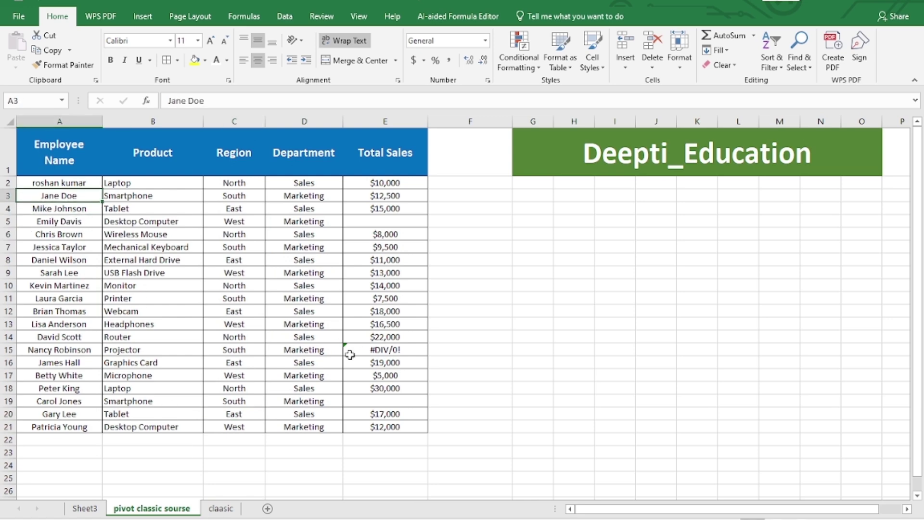
- Type new, shorter employee names into A3 and A4, then return to Sheet3
{"action": "type", "text": "j"}
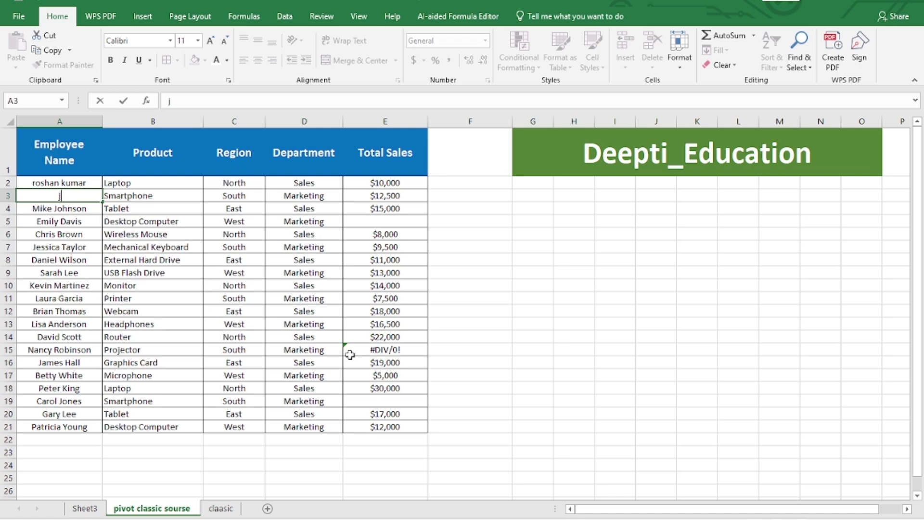
{"action": "type", "text": "ohn"}
{"action": "key", "text": "Return"}
{"action": "type", "text": "rekha"}
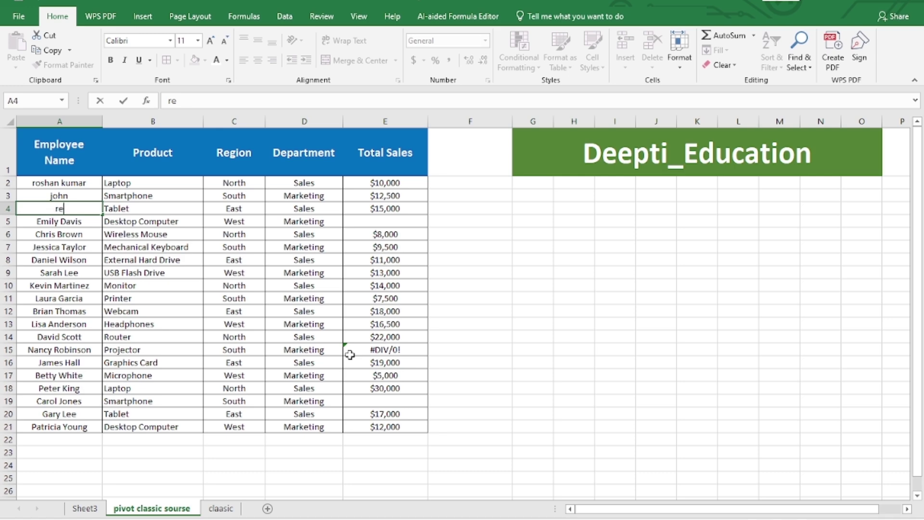
{"action": "left_click", "coordinate": [236, 284]}
{"action": "left_click", "coordinate": [85, 508]}
{"action": "left_click", "coordinate": [130, 302]}
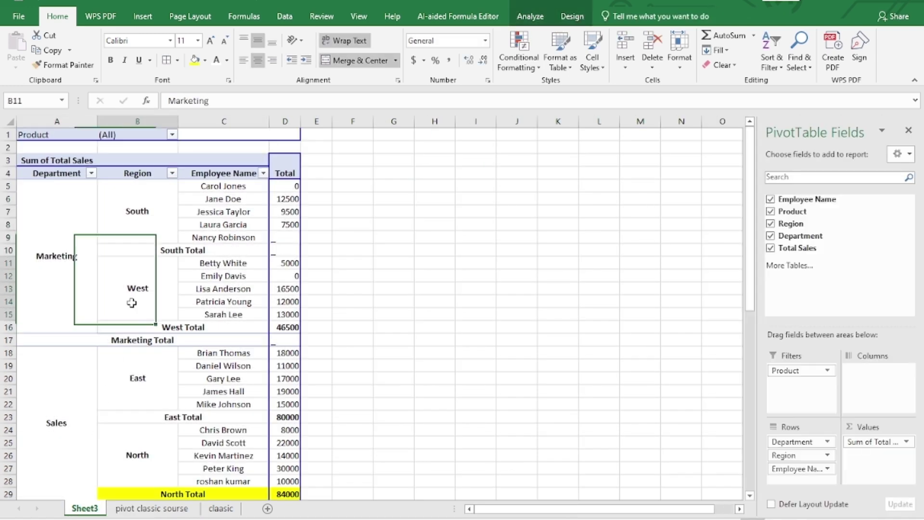
{"action": "right_click", "coordinate": [130, 301]}
{"action": "left_click", "coordinate": [166, 116]}
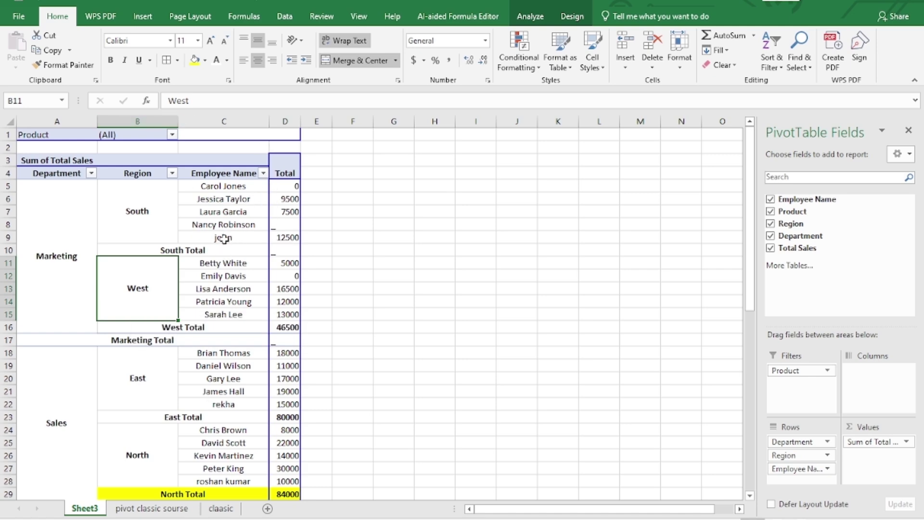
{"action": "scroll", "coordinate": [225, 392], "scroll_direction": "down", "scroll_amount": 3}
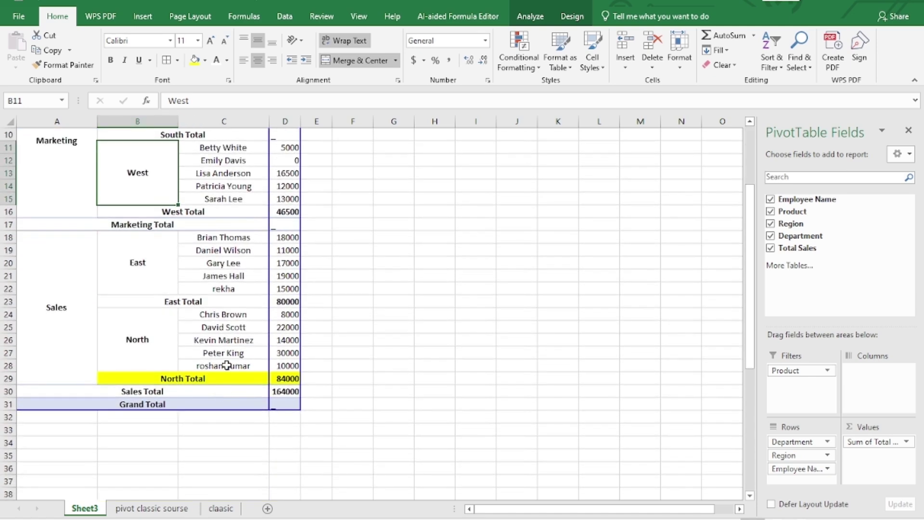
{"action": "scroll", "coordinate": [227, 365], "scroll_direction": "up", "scroll_amount": 3}
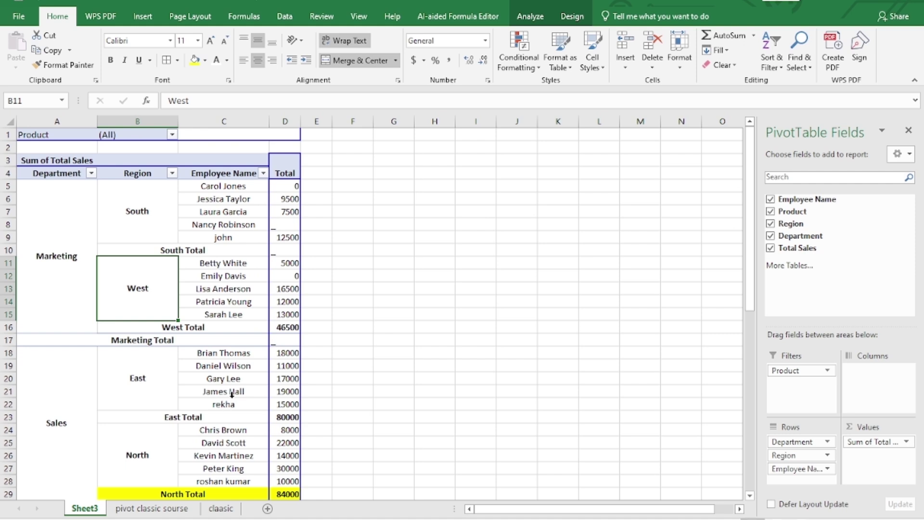
{"action": "left_click", "coordinate": [263, 173]}
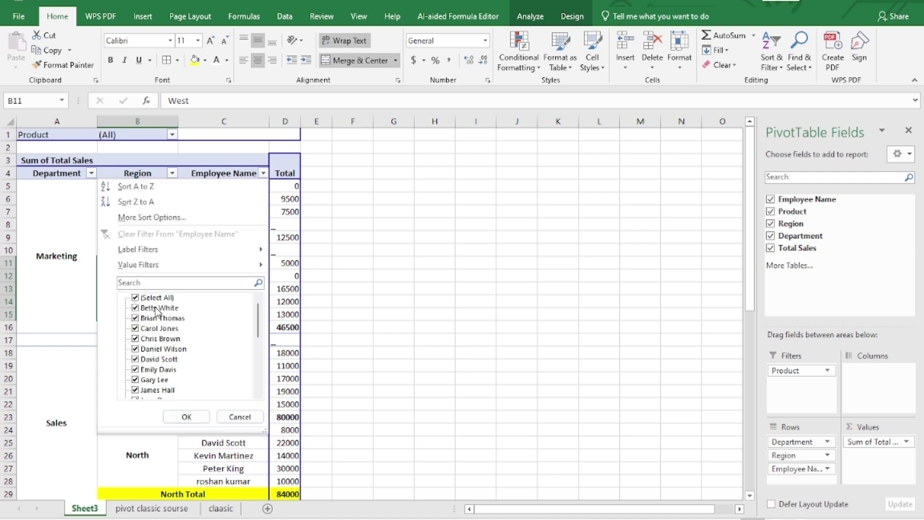
{"action": "scroll", "coordinate": [162, 331], "scroll_direction": "down", "scroll_amount": 5}
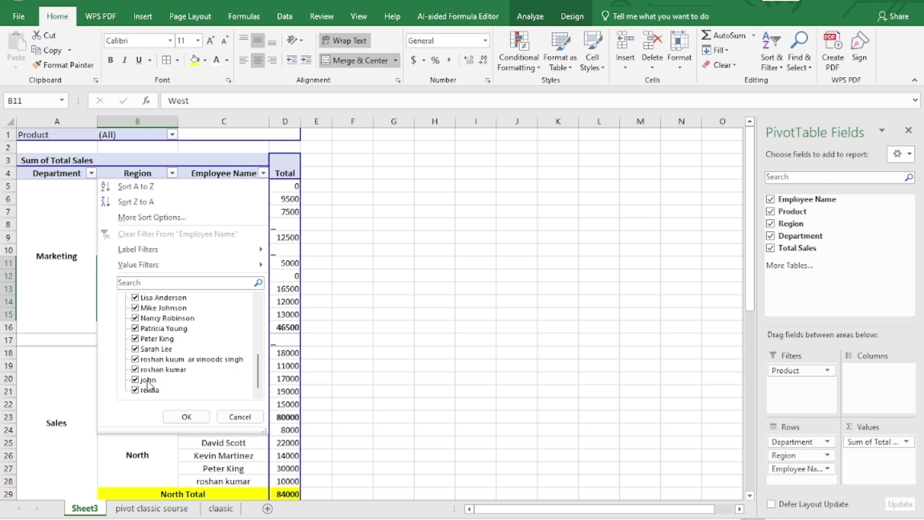
{"action": "scroll", "coordinate": [159, 385], "scroll_direction": "up", "scroll_amount": 5}
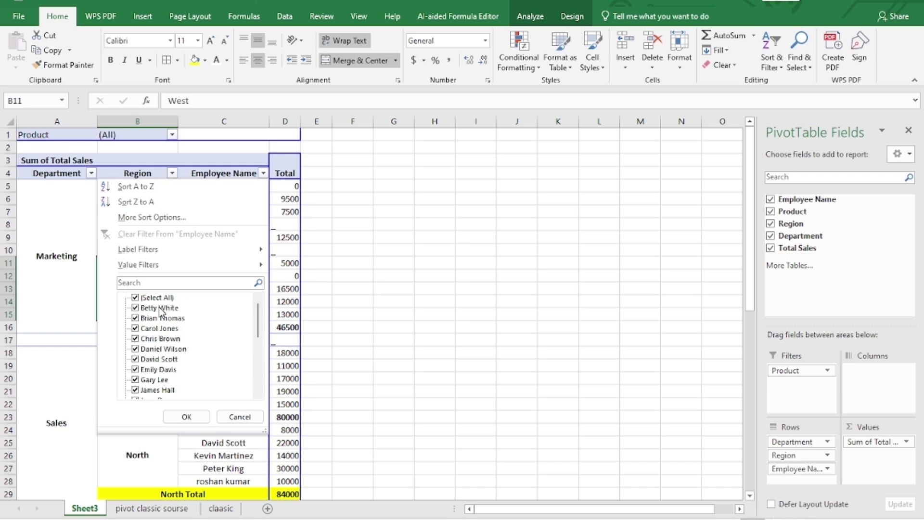
{"action": "scroll", "coordinate": [144, 350], "scroll_direction": "down", "scroll_amount": 5}
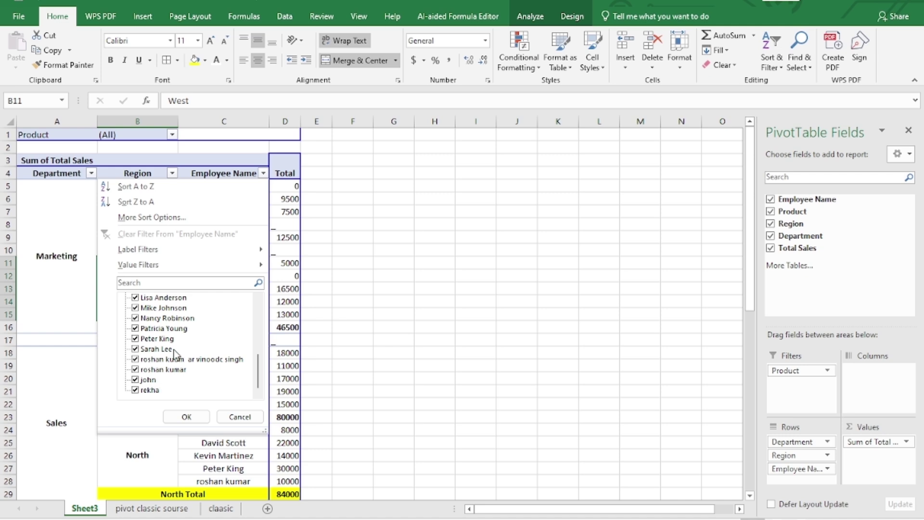
{"action": "left_click", "coordinate": [239, 416]}
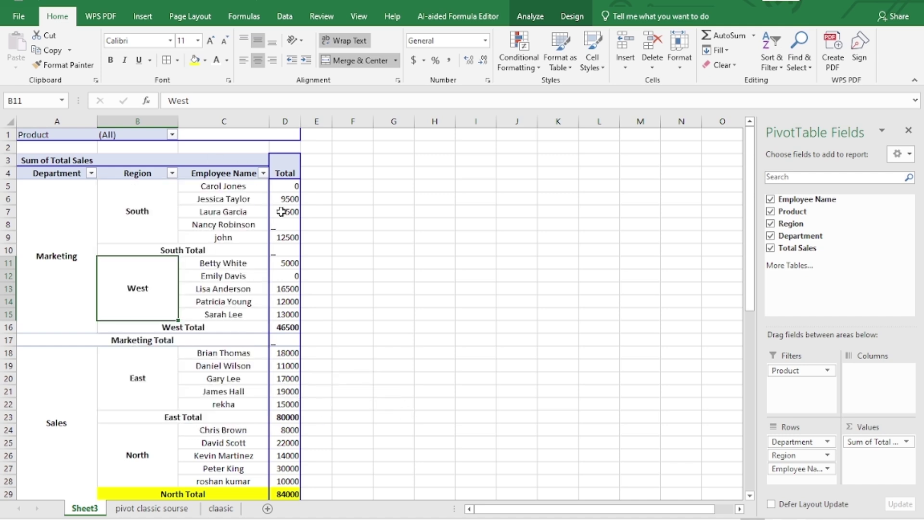
{"action": "left_click", "coordinate": [180, 374]}
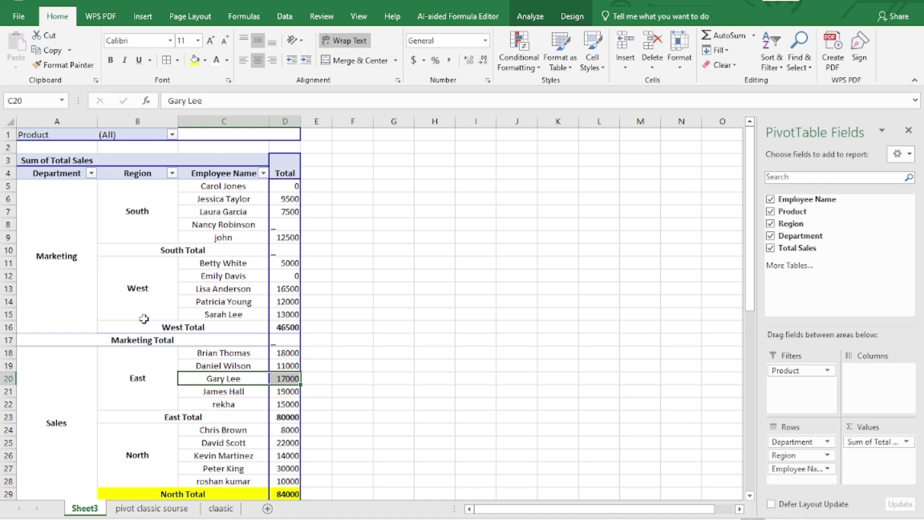
- Set 'Number of items to retain per field' to None on the PivotTable Options Data tab
{"action": "left_click", "coordinate": [169, 288]}
{"action": "left_click", "coordinate": [224, 289]}
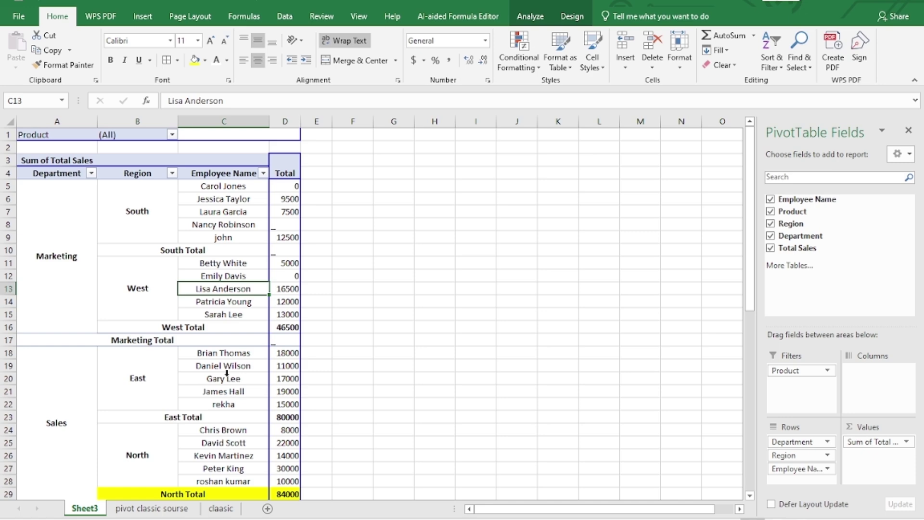
{"action": "right_click", "coordinate": [203, 378]}
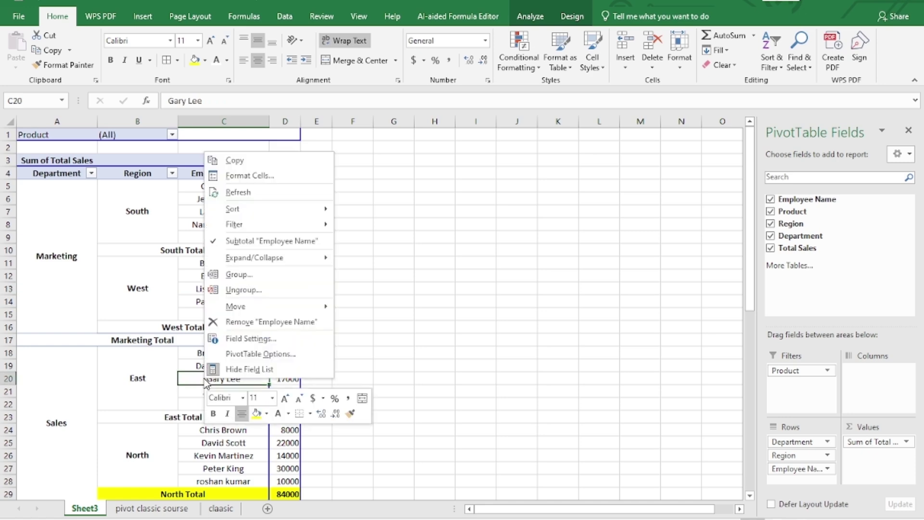
{"action": "left_click", "coordinate": [263, 353]}
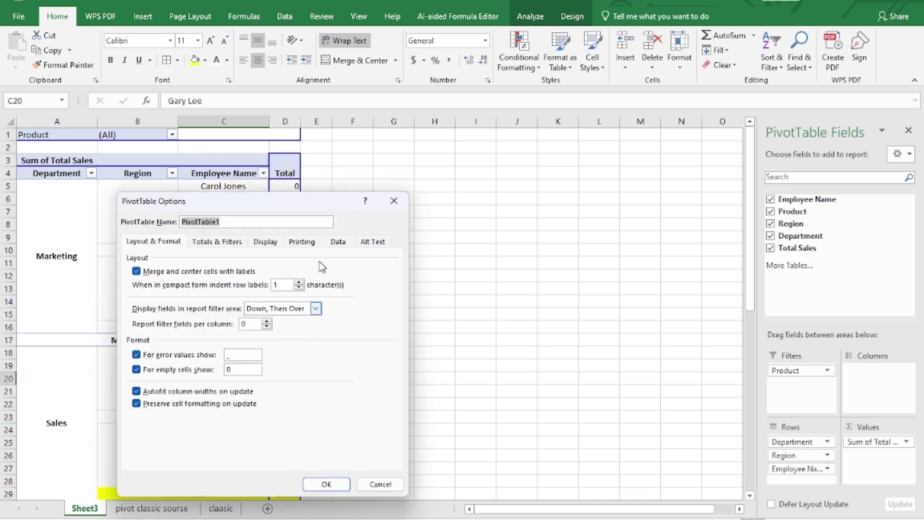
{"action": "left_click", "coordinate": [337, 243]}
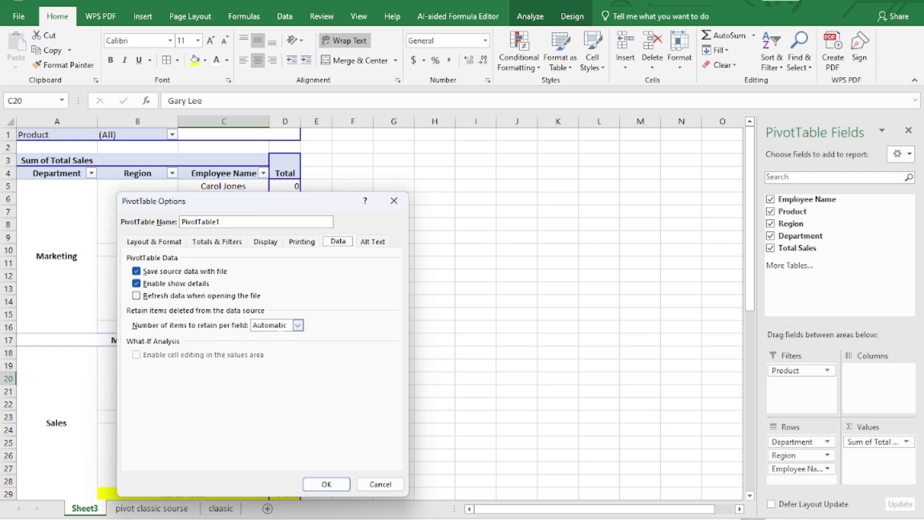
{"action": "left_click", "coordinate": [299, 326]}
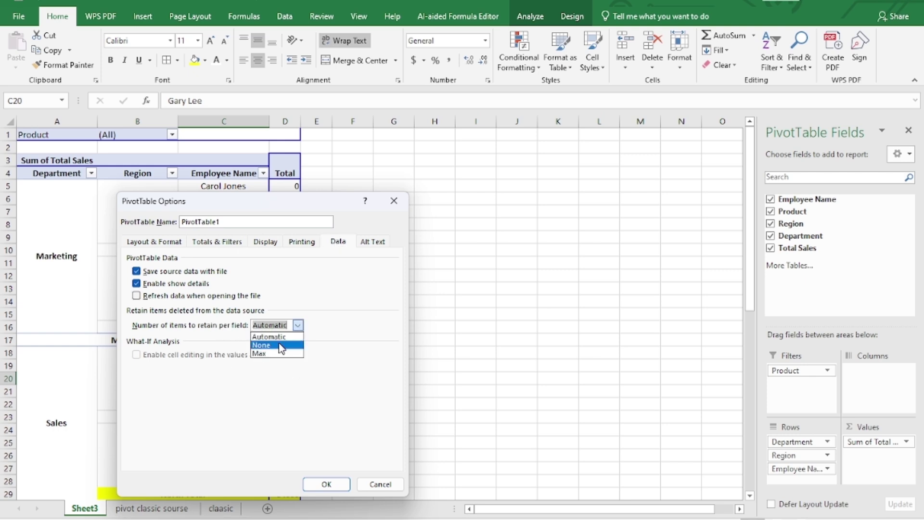
{"action": "left_click", "coordinate": [320, 484]}
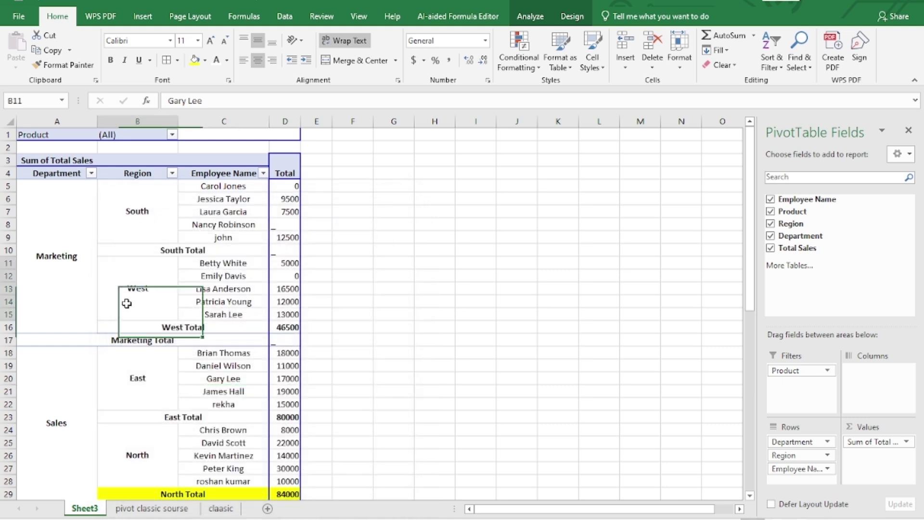
{"action": "right_click", "coordinate": [126, 300]}
{"action": "mouse_move", "coordinate": [182, 233]}
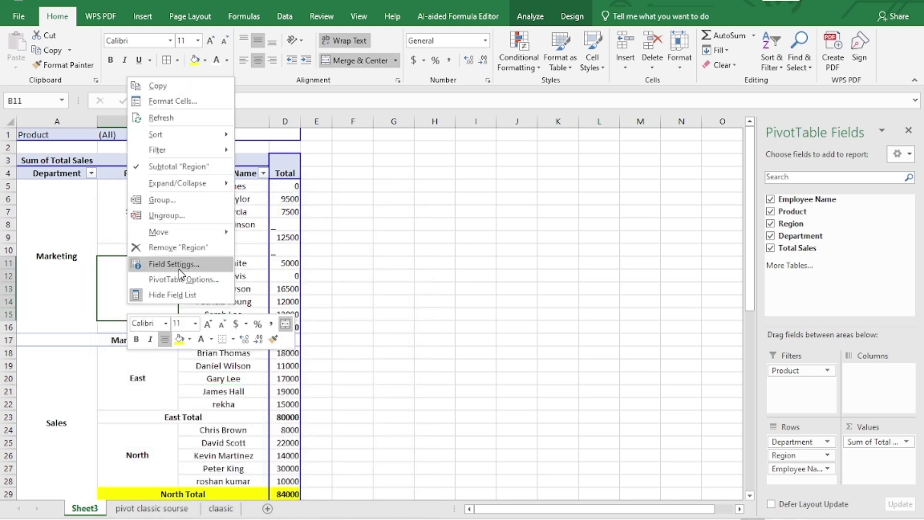
{"action": "left_click", "coordinate": [172, 119]}
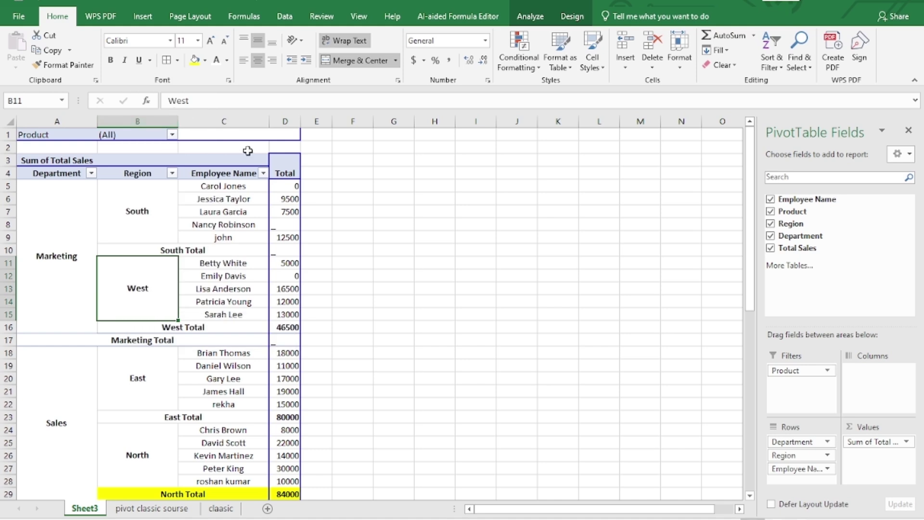
{"action": "left_click", "coordinate": [262, 173]}
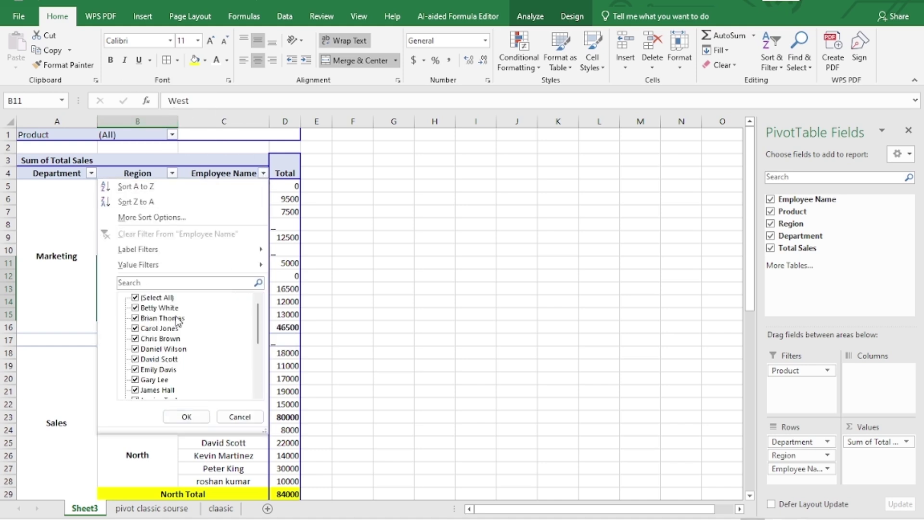
{"action": "scroll", "coordinate": [151, 348], "scroll_direction": "down", "scroll_amount": 4}
{"action": "scroll", "coordinate": [160, 384], "scroll_direction": "up", "scroll_amount": 3}
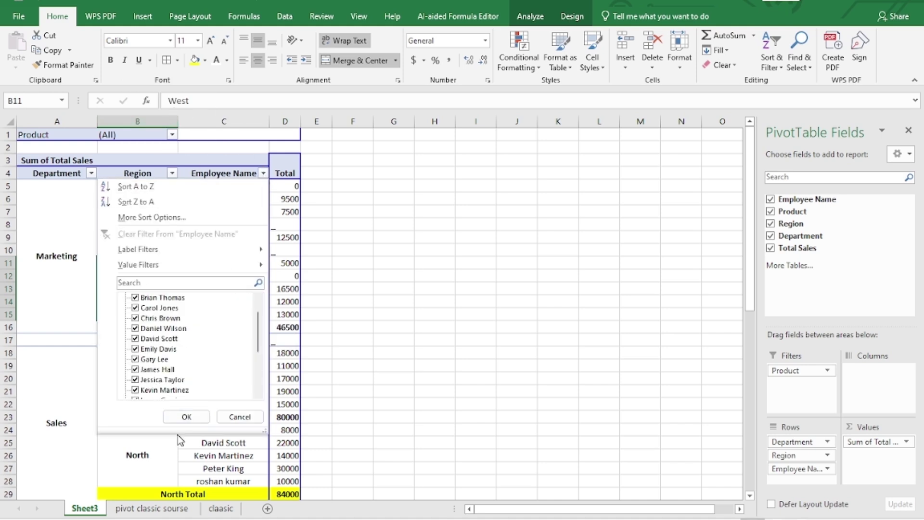
{"action": "left_click", "coordinate": [239, 417]}
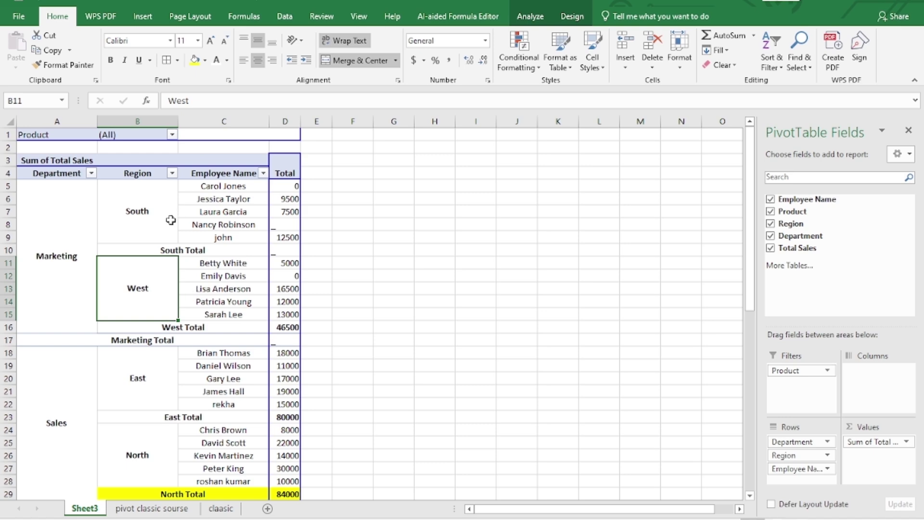
{"action": "scroll", "coordinate": [167, 364], "scroll_direction": "down", "scroll_amount": 6}
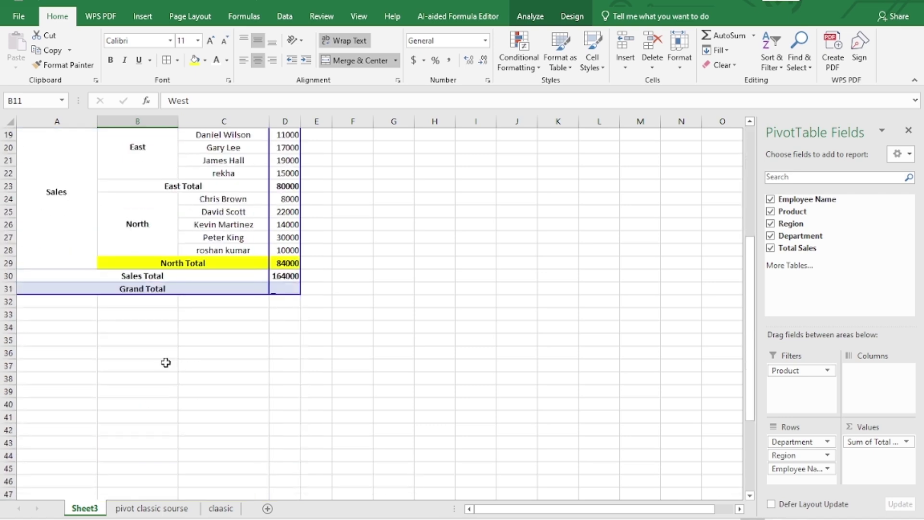
{"action": "scroll", "coordinate": [166, 364], "scroll_direction": "up", "scroll_amount": 6}
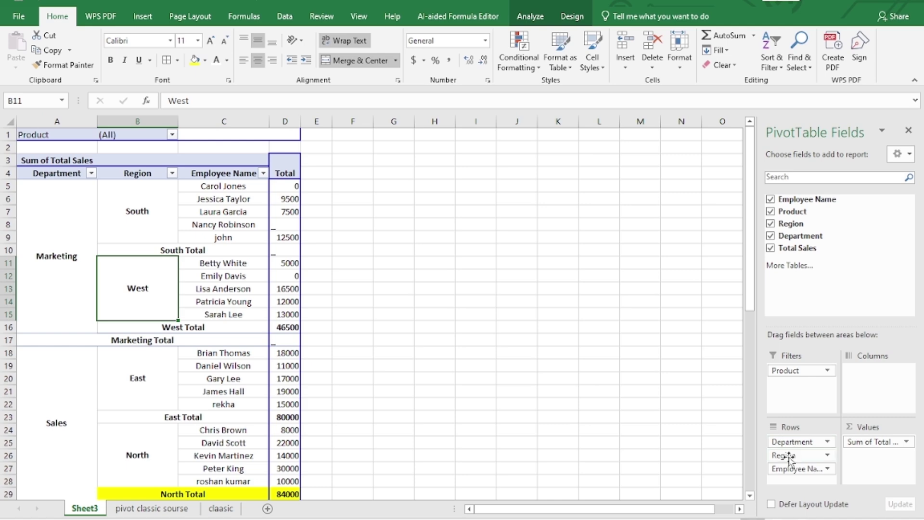
- Move Region into the report filters and arrange filters Over, Then Down with 1 field per row
{"action": "left_click_drag", "start_coordinate": [789, 457], "coordinate": [793, 396]}
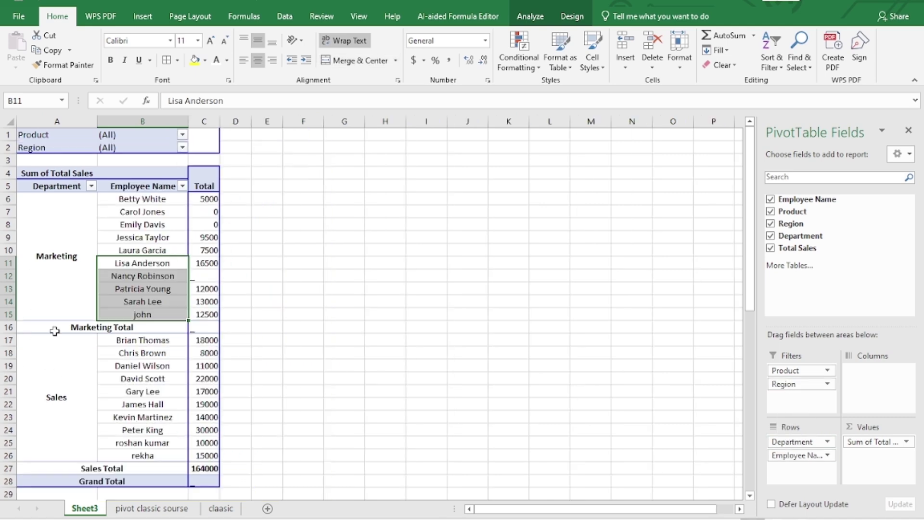
{"action": "left_click", "coordinate": [159, 380]}
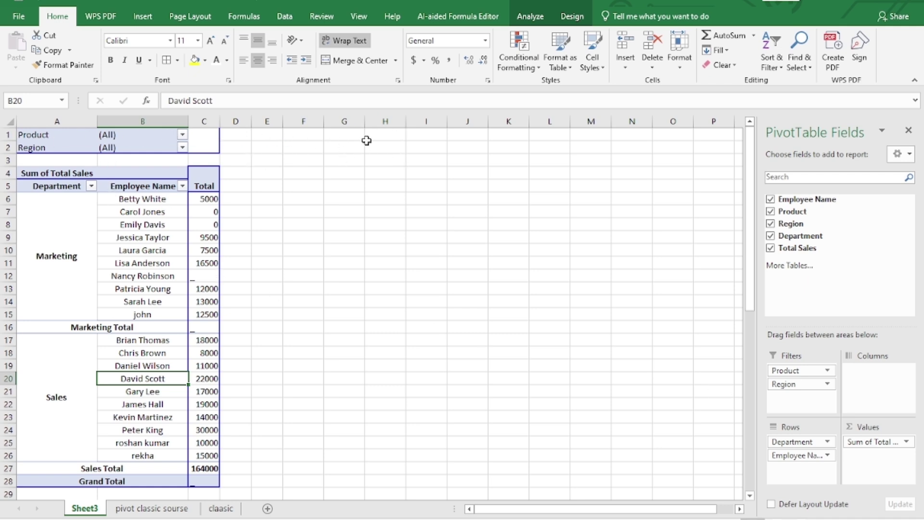
{"action": "right_click", "coordinate": [128, 291]}
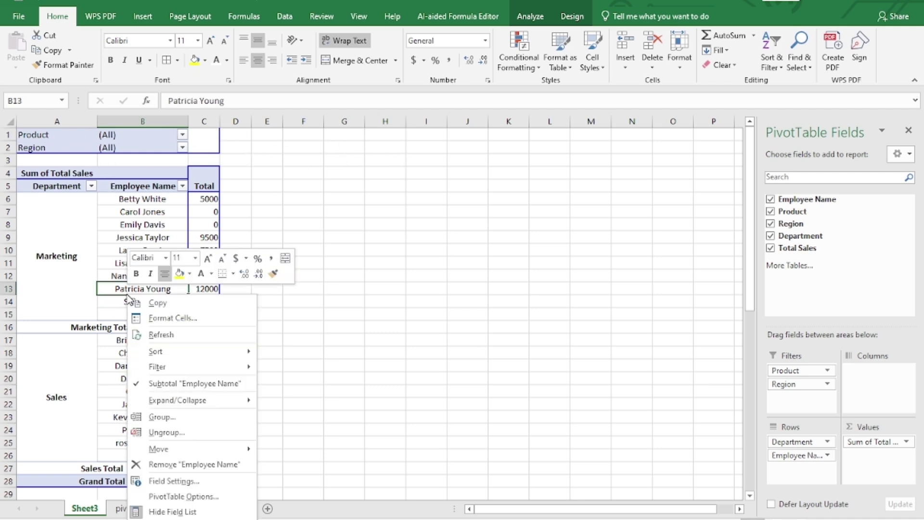
{"action": "left_click", "coordinate": [196, 500]}
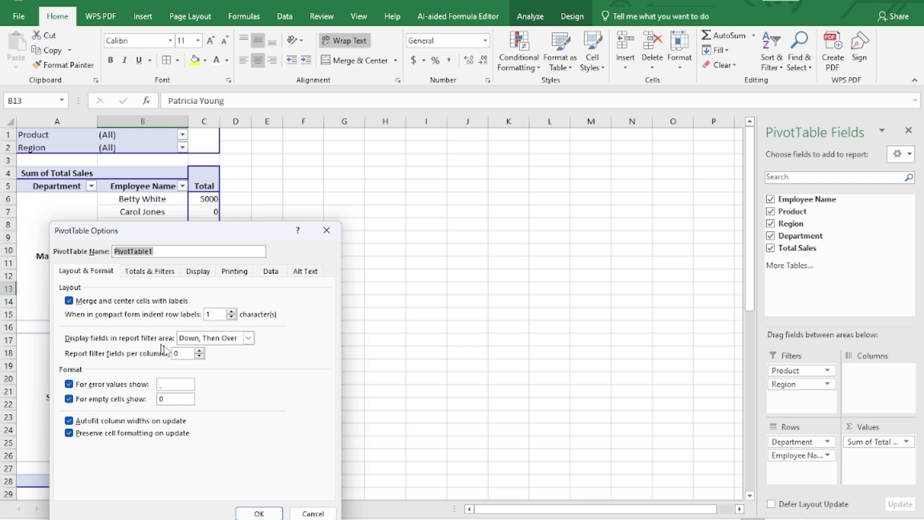
{"action": "left_click", "coordinate": [249, 338]}
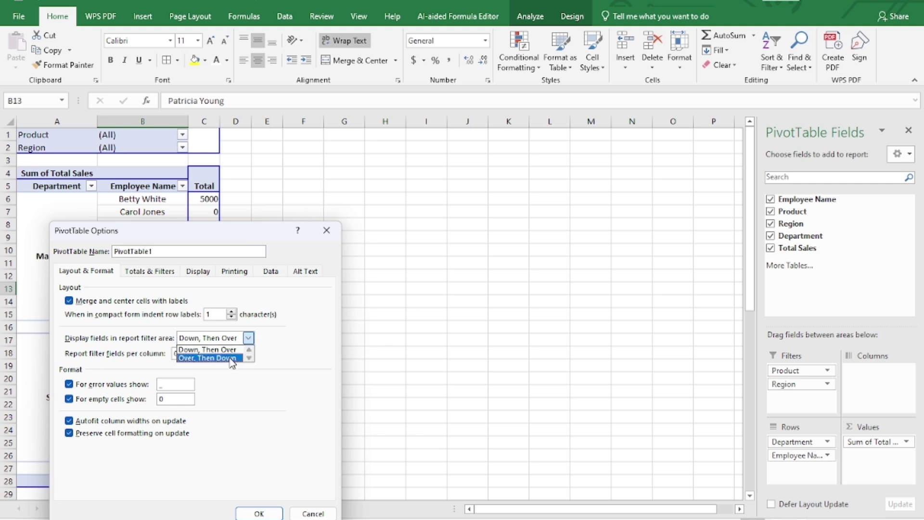
{"action": "left_click", "coordinate": [236, 358]}
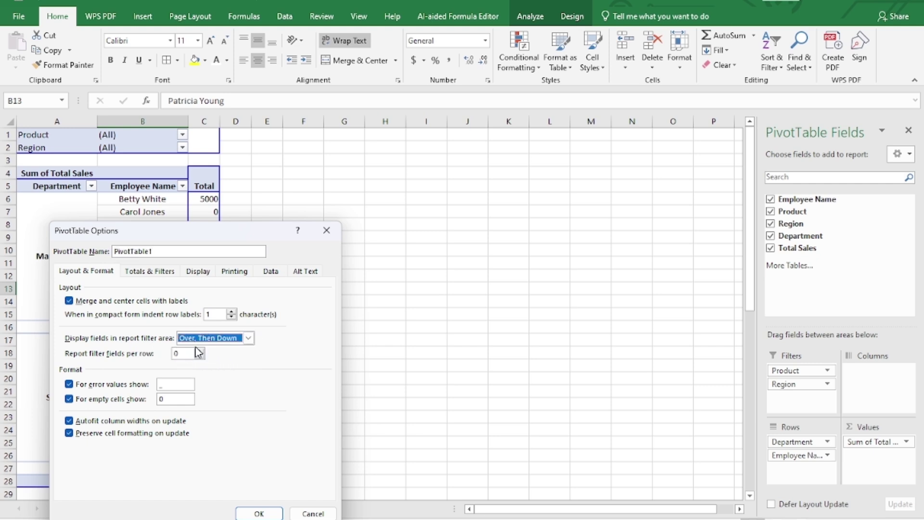
{"action": "left_click", "coordinate": [198, 351]}
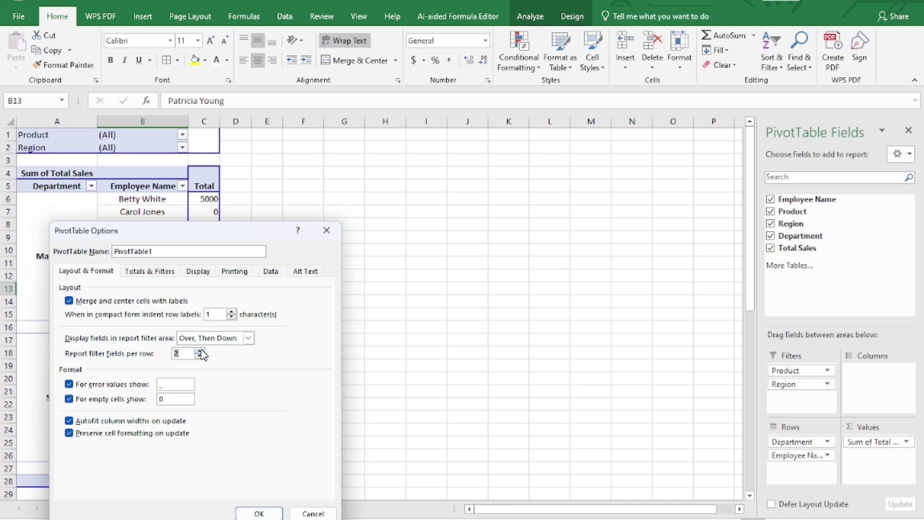
{"action": "left_click", "coordinate": [253, 513]}
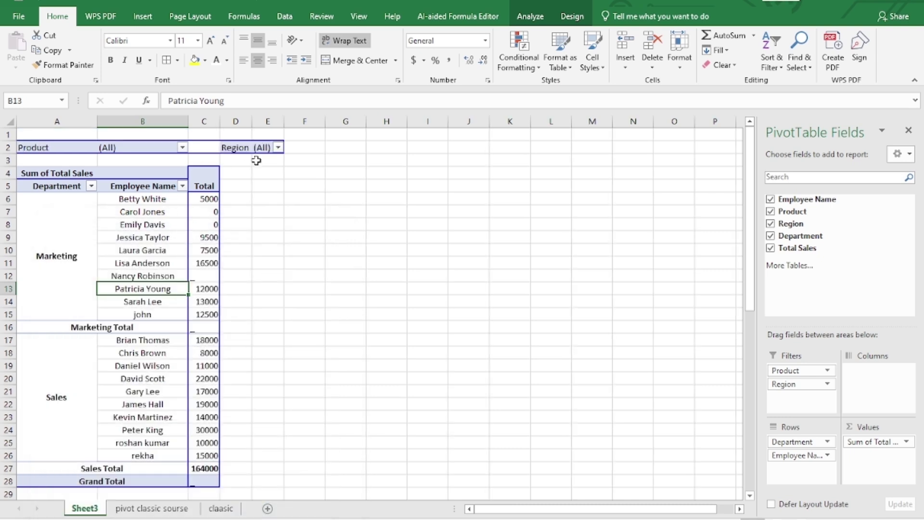
- Review the Product filter and employee rows, then show the PivotTable Analyze commands
{"action": "left_click", "coordinate": [182, 149]}
{"action": "left_click", "coordinate": [390, 272]}
{"action": "right_click", "coordinate": [141, 381]}
{"action": "left_click", "coordinate": [447, 417]}
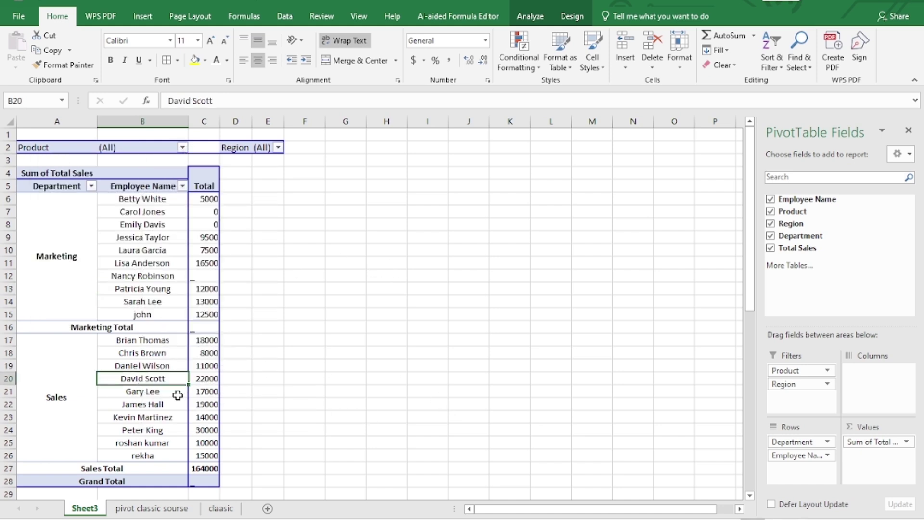
{"action": "left_click", "coordinate": [124, 301]}
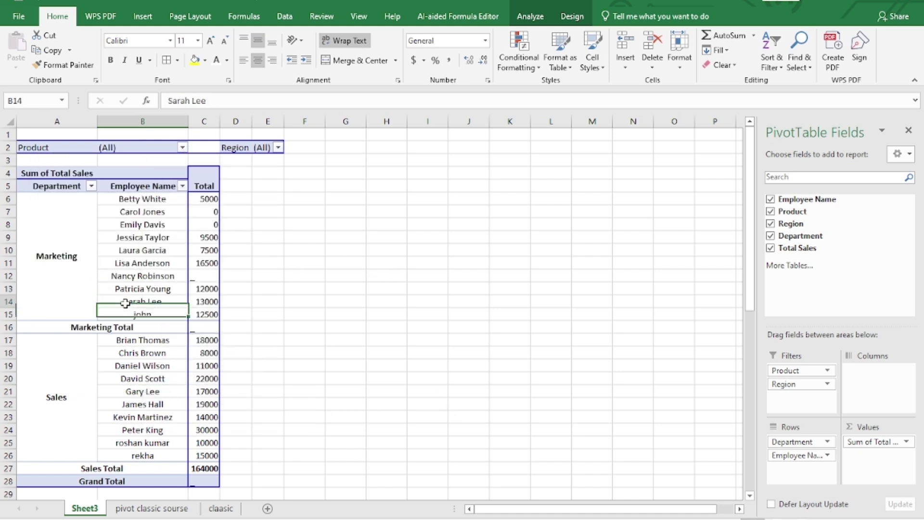
{"action": "left_click", "coordinate": [129, 403]}
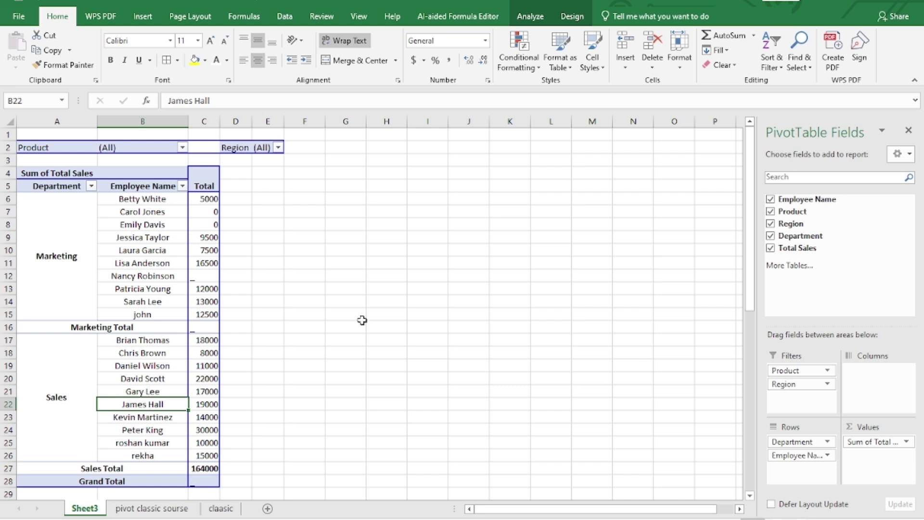
{"action": "left_click_drag", "start_coordinate": [529, 224], "coordinate": [507, 1]}
{"action": "left_click", "coordinate": [531, 16]}
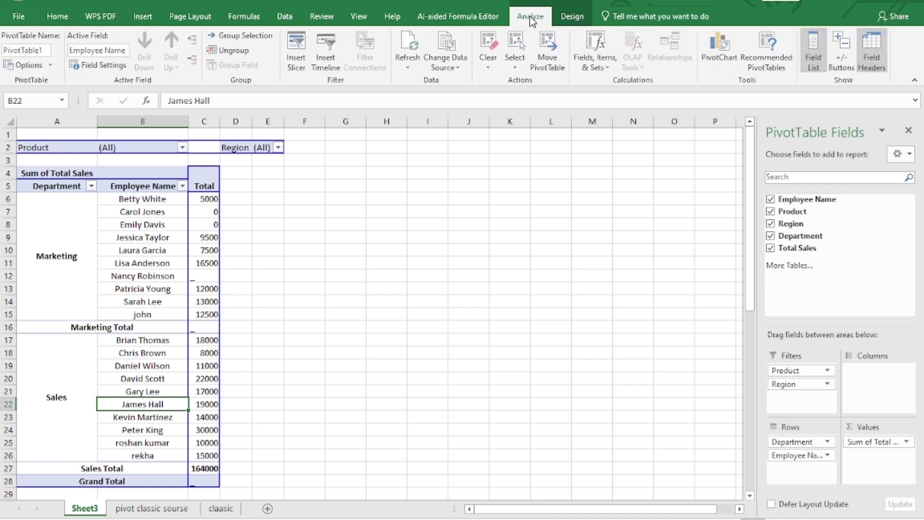
- Insert slicers for Employee Name, Product, Region and Department from the Insert Slicers dialog
{"action": "left_click", "coordinate": [298, 53]}
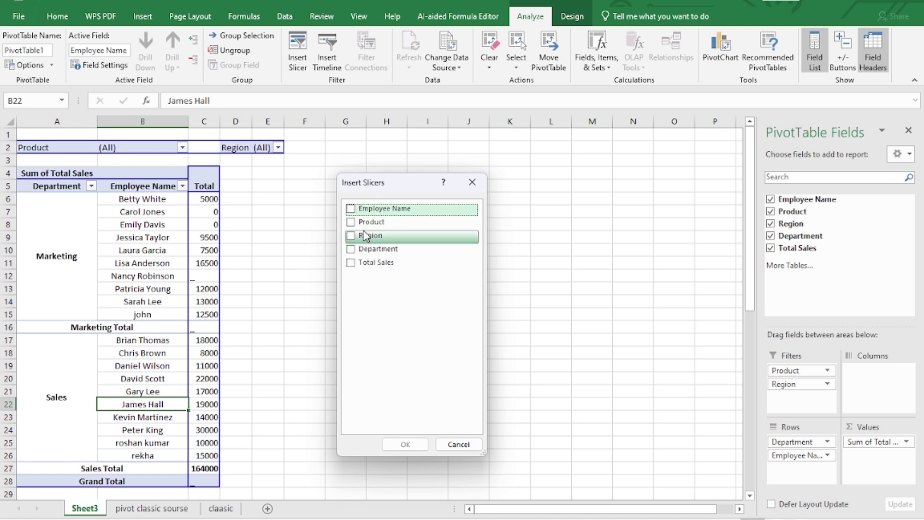
{"action": "left_click", "coordinate": [350, 209]}
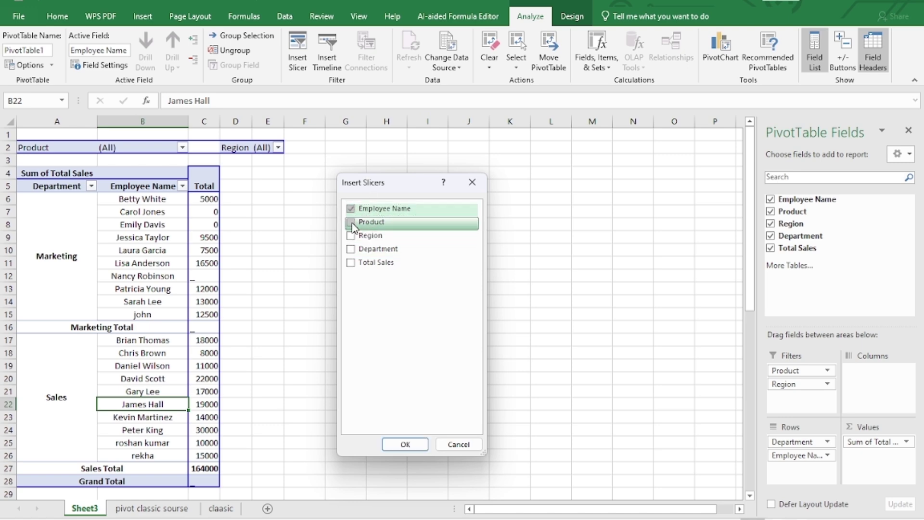
{"action": "left_click", "coordinate": [351, 222]}
{"action": "left_click", "coordinate": [350, 239]}
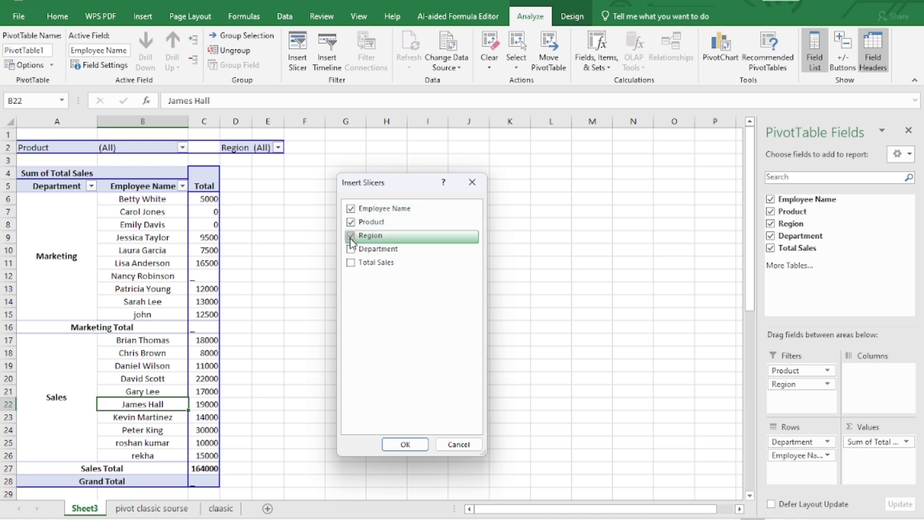
{"action": "left_click", "coordinate": [351, 249]}
{"action": "left_click", "coordinate": [404, 443]}
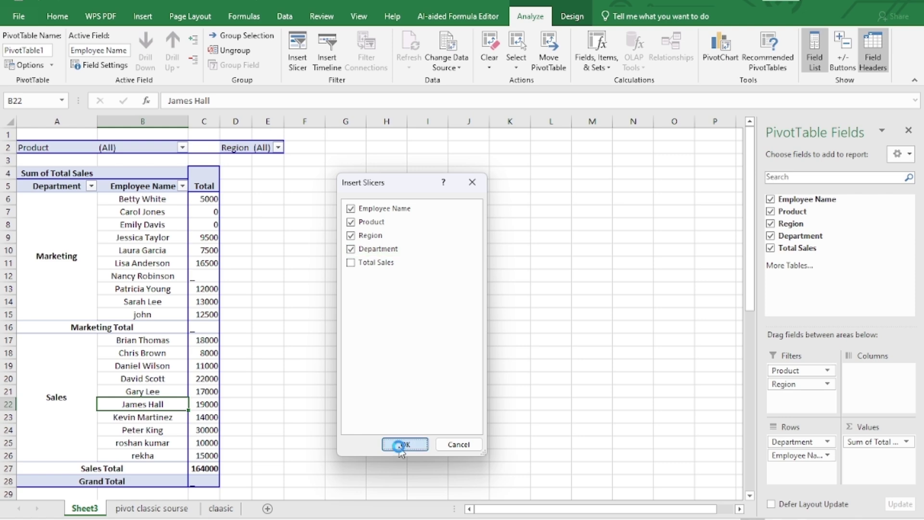
- Move the Department slicer to the upper right, shorten it, and give it 2 button columns
{"action": "left_click_drag", "start_coordinate": [453, 289], "coordinate": [560, 136]}
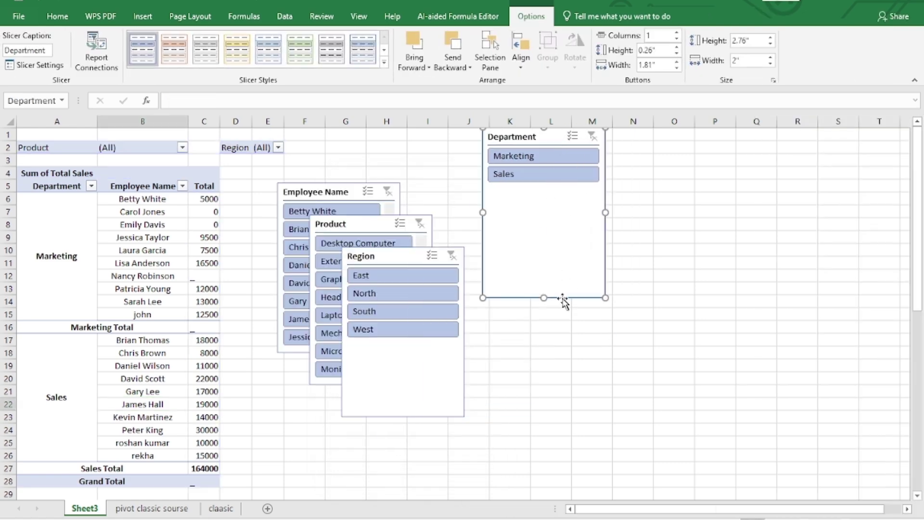
{"action": "left_click_drag", "start_coordinate": [543, 298], "coordinate": [556, 183]}
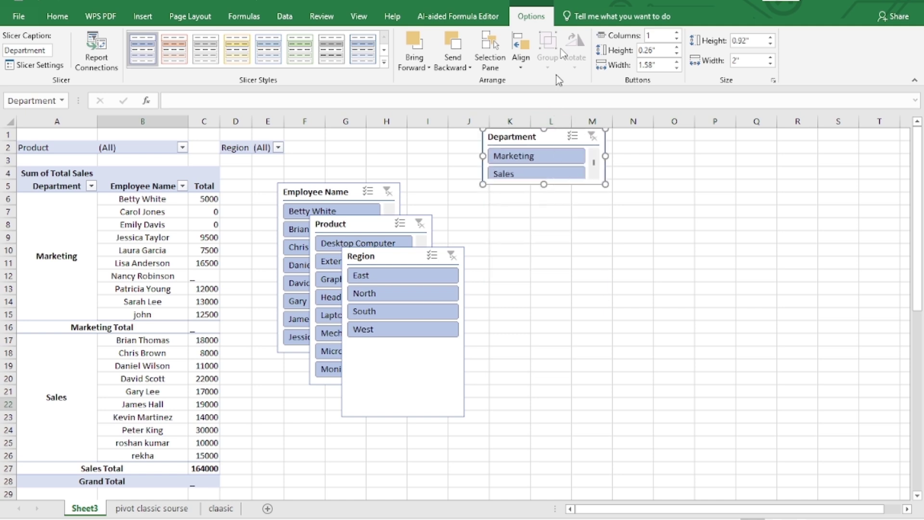
{"action": "left_click", "coordinate": [676, 31]}
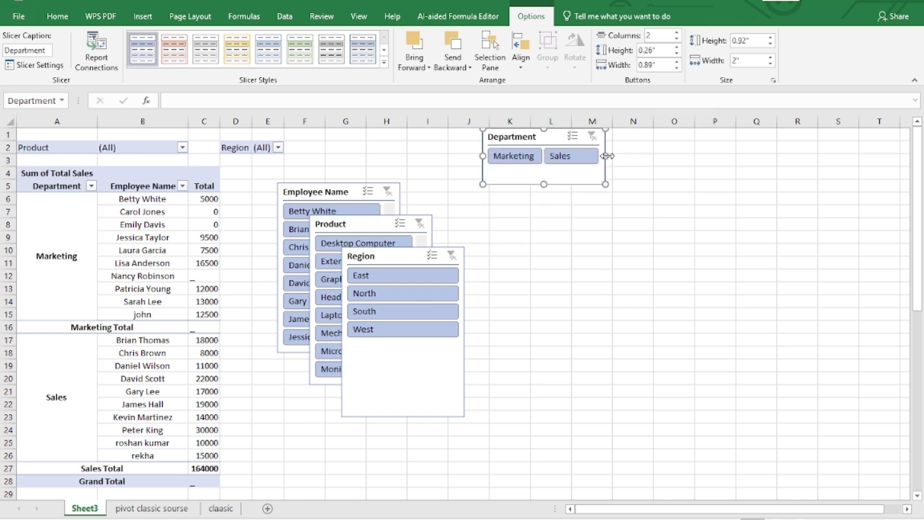
{"action": "left_click_drag", "start_coordinate": [605, 156], "coordinate": [802, 156]}
{"action": "left_click_drag", "start_coordinate": [390, 262], "coordinate": [686, 234]}
- Place the Region slicer under Department with 5 button columns, sized to show all four regions
{"action": "left_click_drag", "start_coordinate": [698, 390], "coordinate": [698, 315]}
{"action": "left_click_drag", "start_coordinate": [687, 226], "coordinate": [533, 191]}
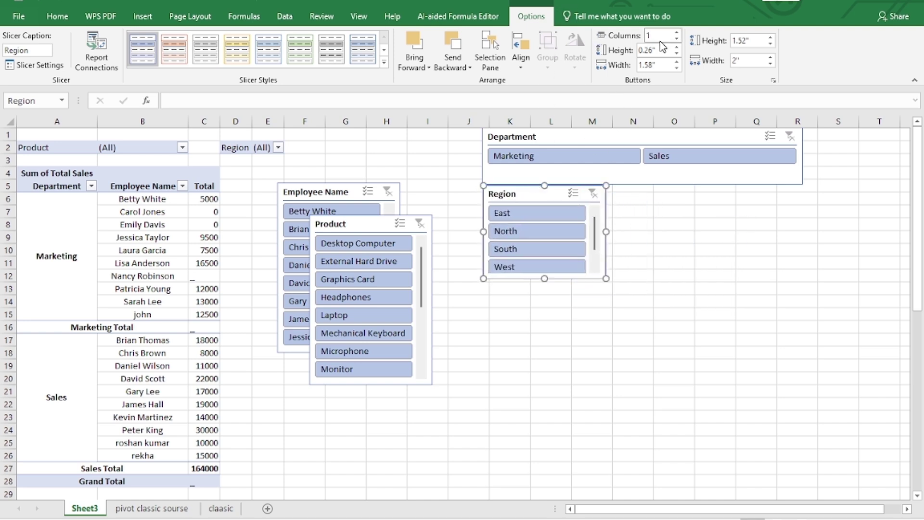
{"action": "left_click", "coordinate": [676, 33]}
{"action": "left_click", "coordinate": [676, 32]}
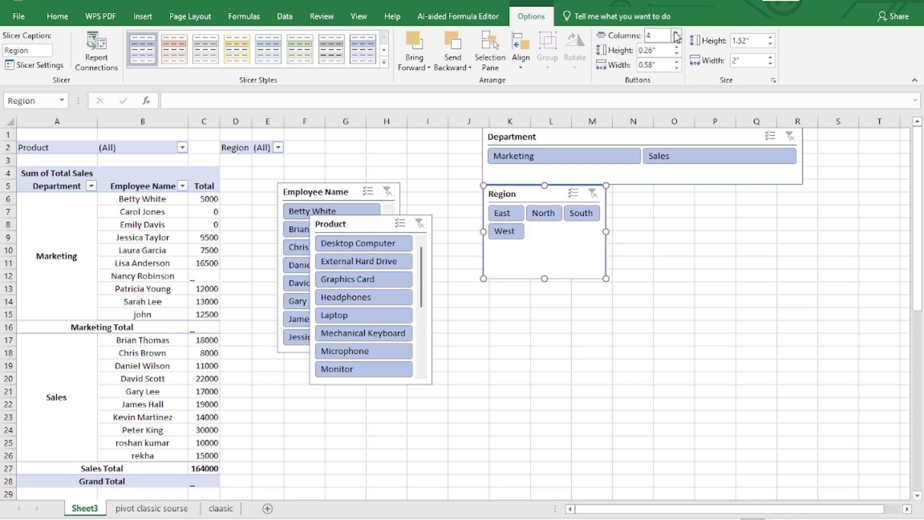
{"action": "left_click", "coordinate": [676, 32]}
{"action": "left_click", "coordinate": [676, 32]}
{"action": "left_click_drag", "start_coordinate": [605, 231], "coordinate": [802, 226]}
{"action": "left_click_drag", "start_coordinate": [640, 278], "coordinate": [654, 237]}
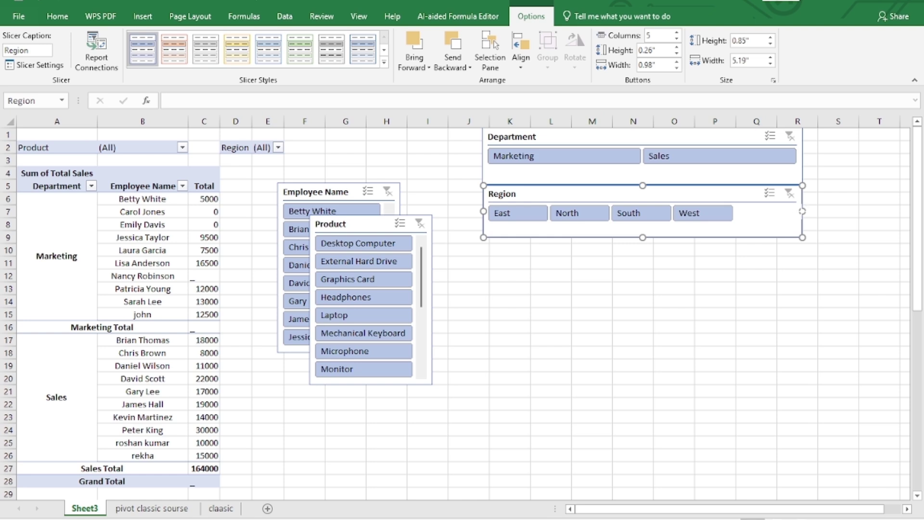
{"action": "left_click_drag", "start_coordinate": [802, 210], "coordinate": [748, 210]}
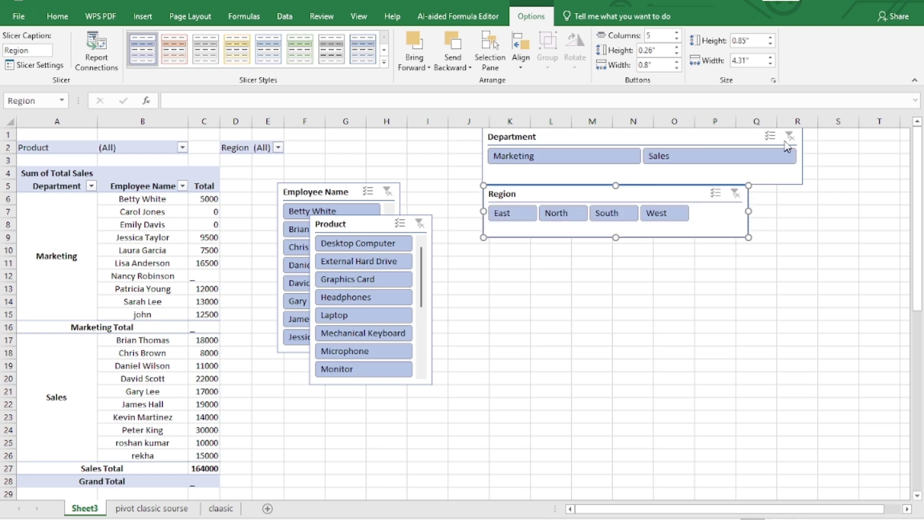
- Match Department's width to Region and set Employee Name and Product slicers side by side below
{"action": "left_click", "coordinate": [745, 130]}
{"action": "left_click_drag", "start_coordinate": [802, 155], "coordinate": [751, 174]}
{"action": "left_click_drag", "start_coordinate": [358, 224], "coordinate": [672, 246]}
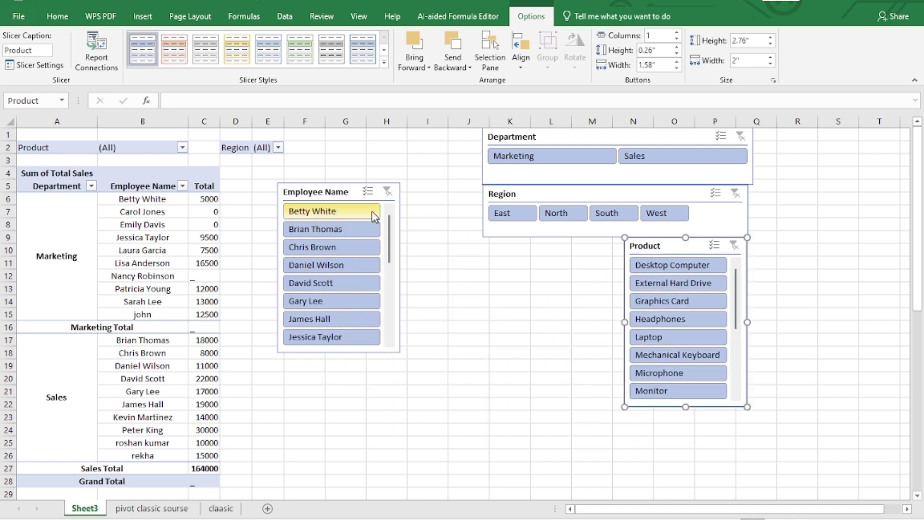
{"action": "left_click_drag", "start_coordinate": [356, 193], "coordinate": [566, 248]}
{"action": "left_click_drag", "start_coordinate": [671, 243], "coordinate": [699, 248]}
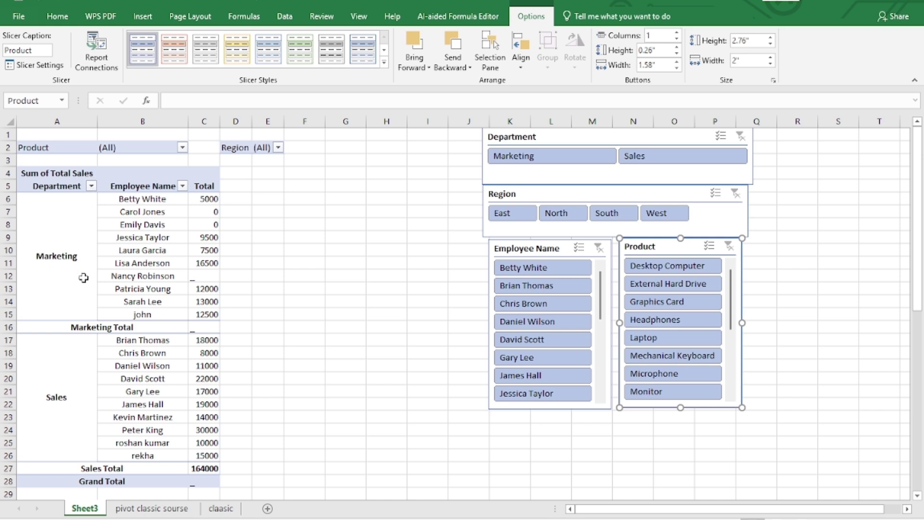
{"action": "scroll", "coordinate": [84, 277], "scroll_direction": "down", "scroll_amount": 3}
{"action": "scroll", "coordinate": [105, 347], "scroll_direction": "up", "scroll_amount": 3}
{"action": "left_click", "coordinate": [664, 160]}
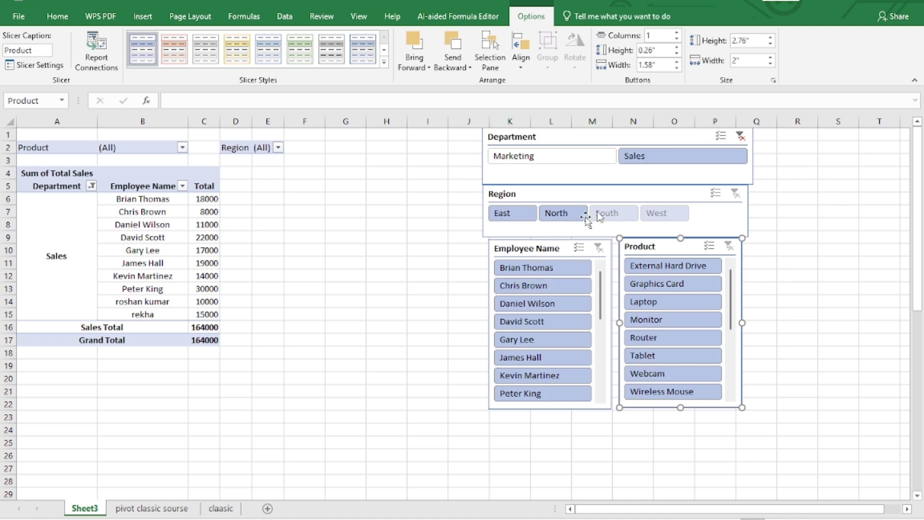
{"action": "left_click", "coordinate": [564, 157]}
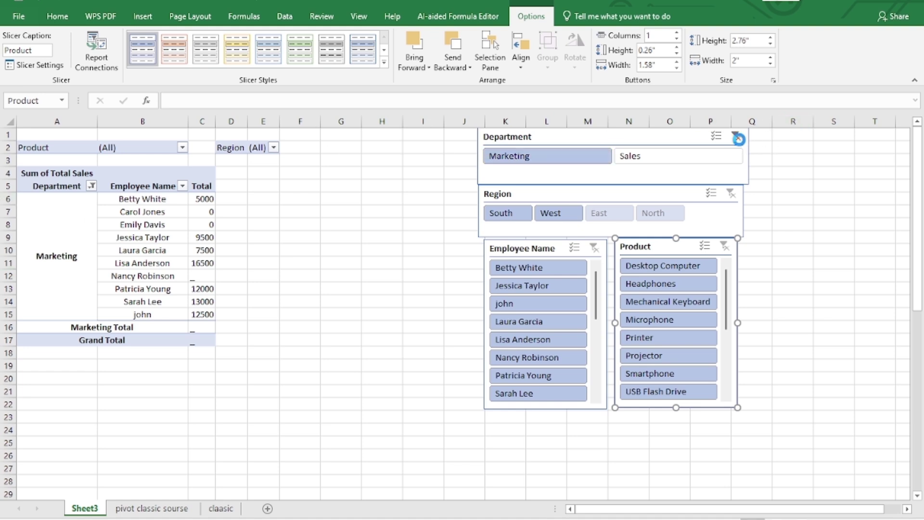
{"action": "left_click", "coordinate": [735, 137]}
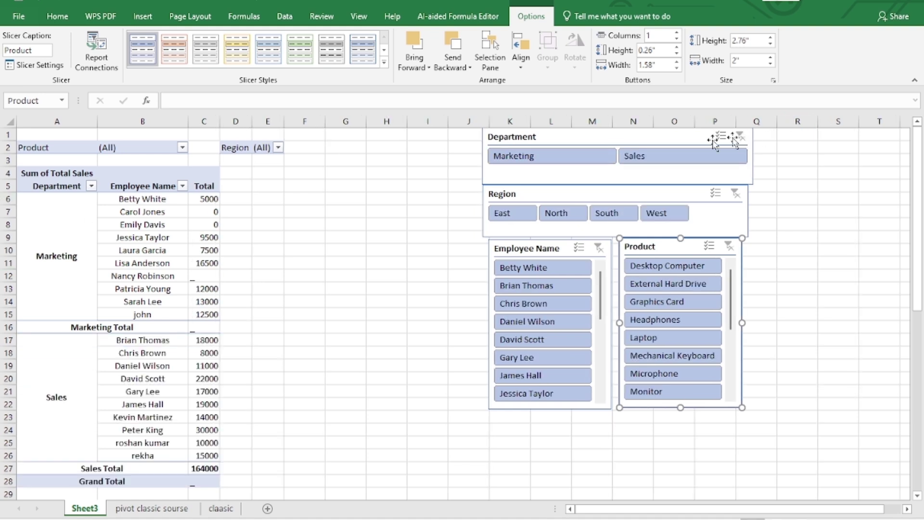
{"action": "left_click", "coordinate": [605, 218]}
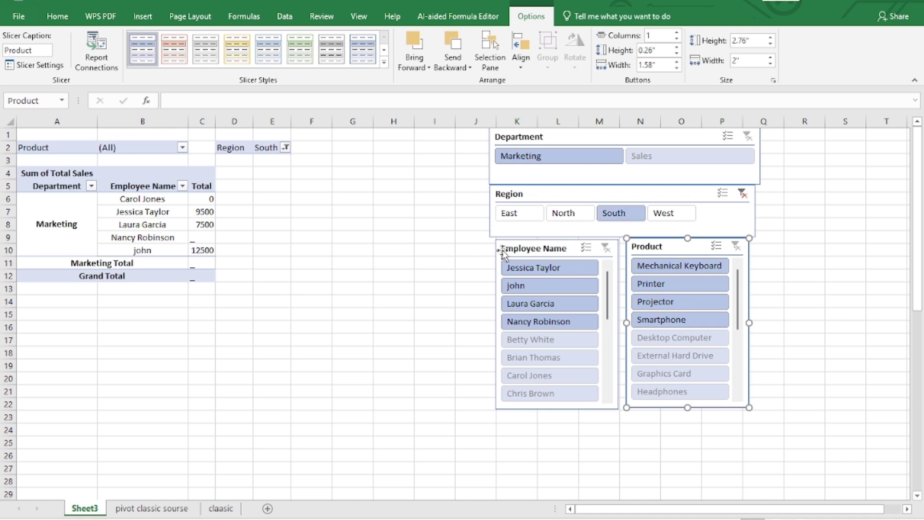
{"action": "left_click", "coordinate": [563, 213]}
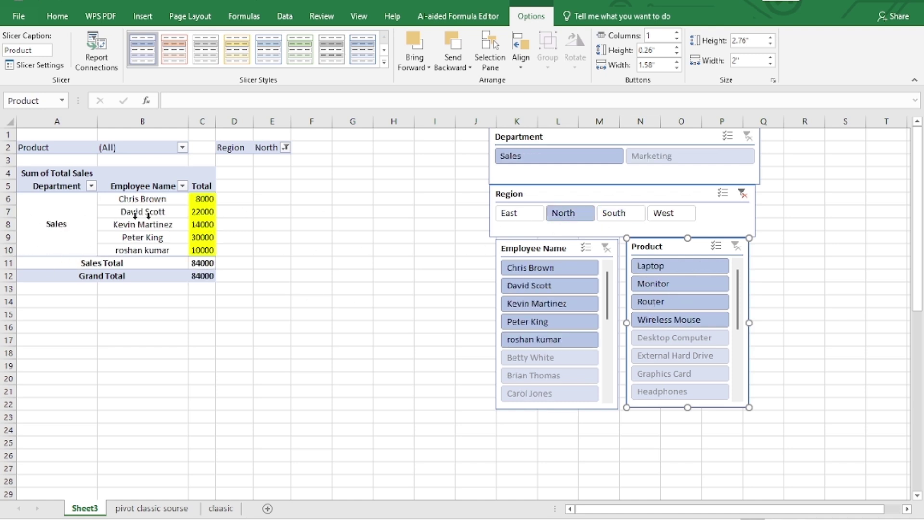
{"action": "left_click", "coordinate": [511, 217]}
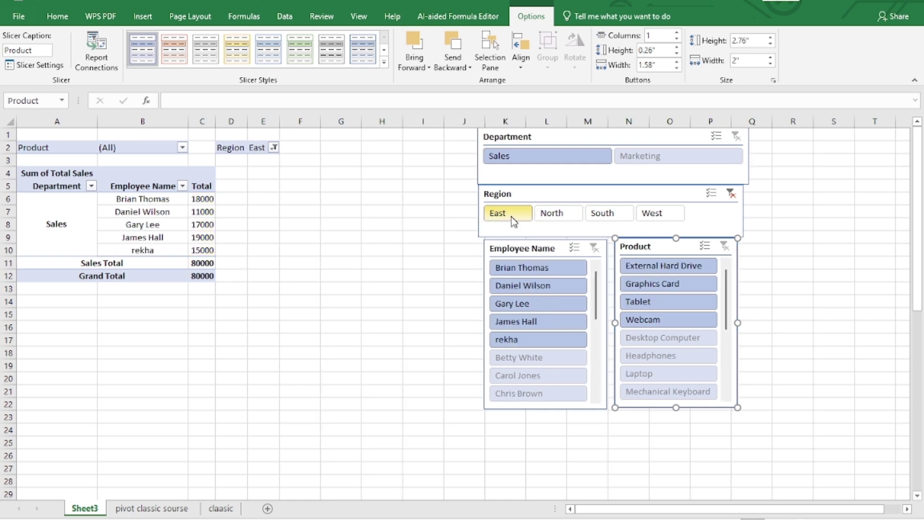
{"action": "left_click", "coordinate": [732, 199]}
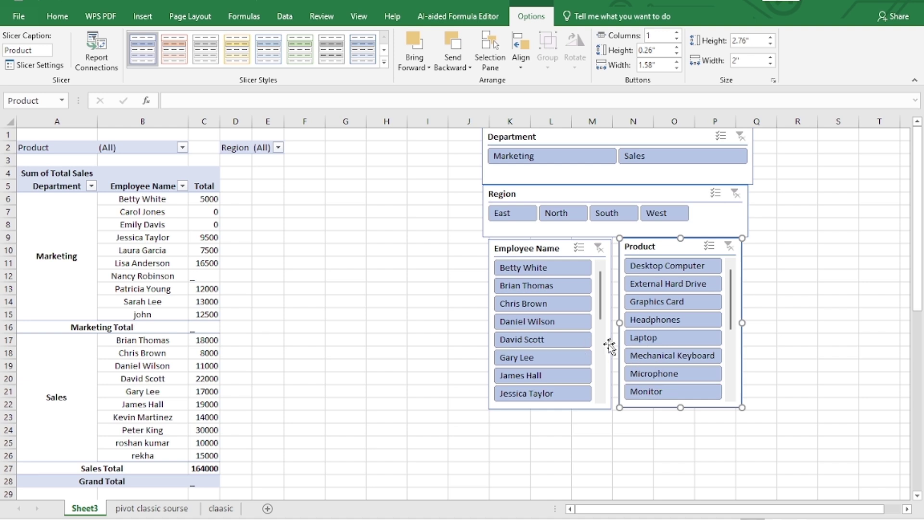
{"action": "left_click", "coordinate": [535, 271]}
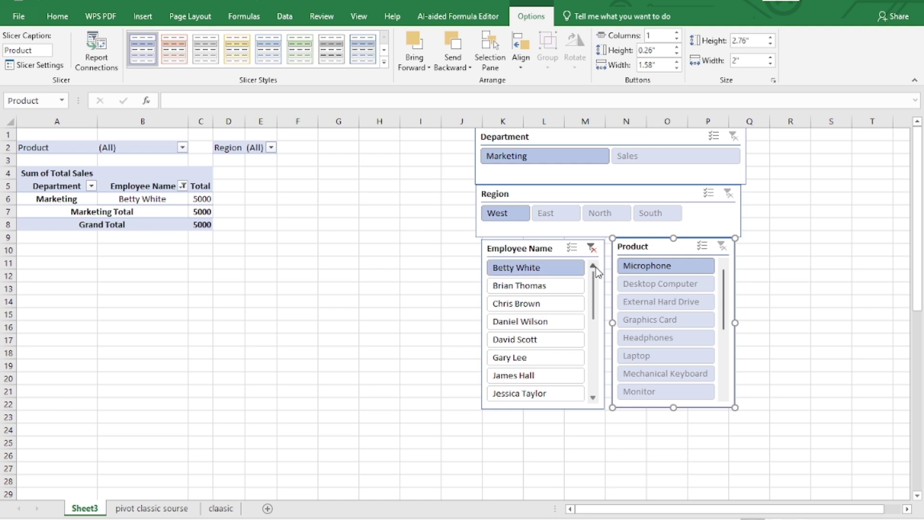
{"action": "left_click", "coordinate": [593, 251]}
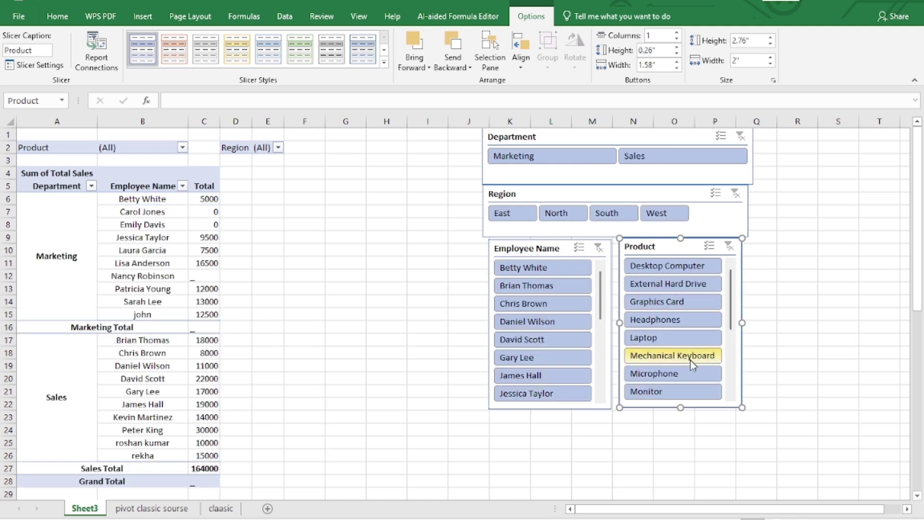
{"action": "left_click", "coordinate": [672, 303]}
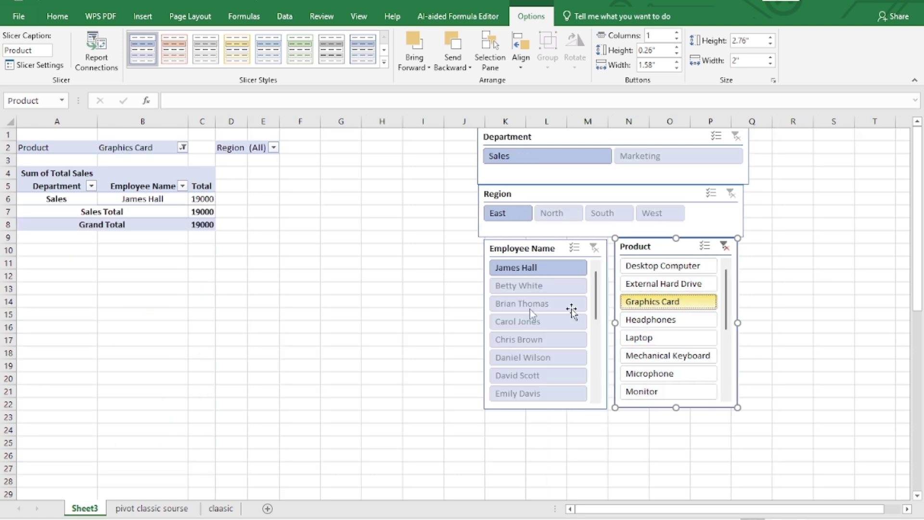
{"action": "left_click", "coordinate": [725, 246]}
{"action": "left_click", "coordinate": [668, 373]}
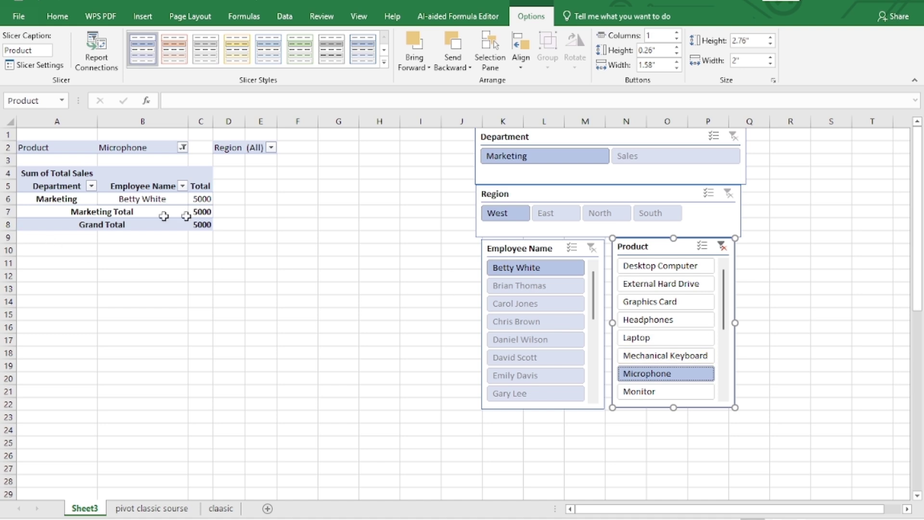
{"action": "left_click", "coordinate": [721, 247]}
{"action": "left_click", "coordinate": [126, 306]}
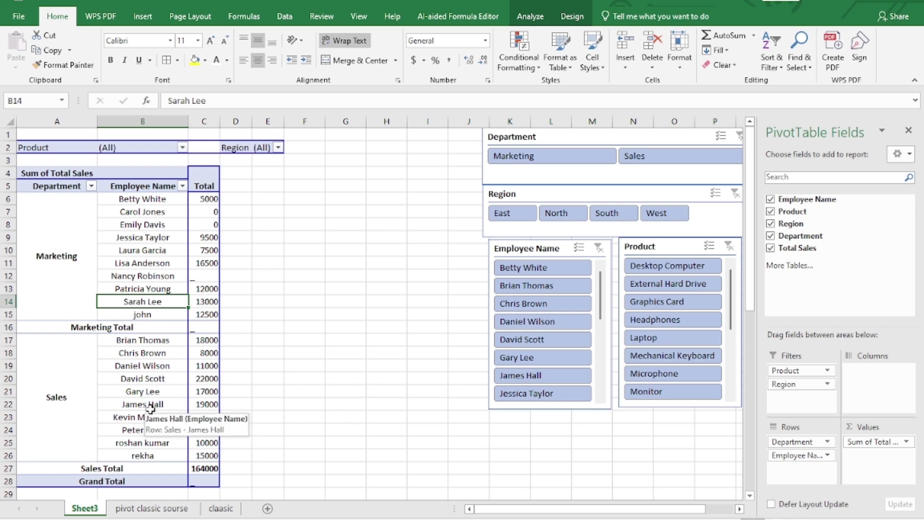
- Select pivot cells and look at the Fields, Items & Sets options without choosing any
{"action": "left_click", "coordinate": [129, 239]}
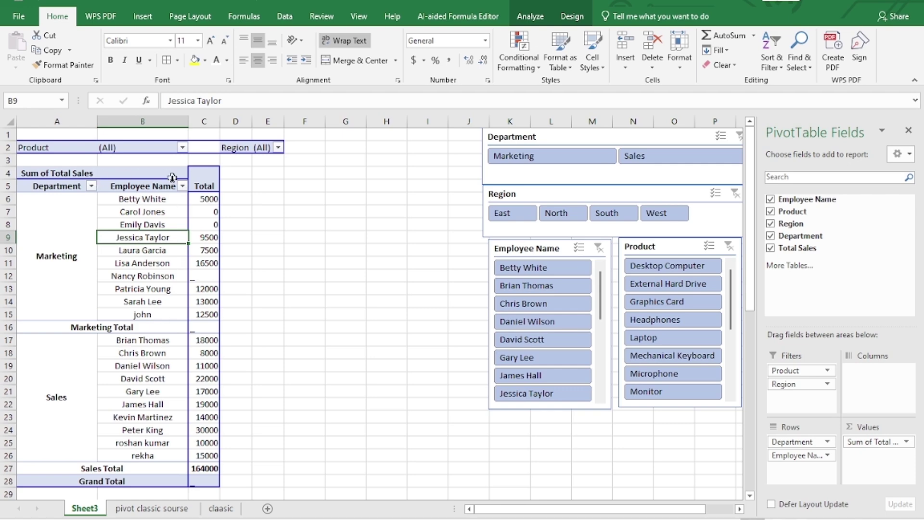
{"action": "left_click", "coordinate": [530, 16]}
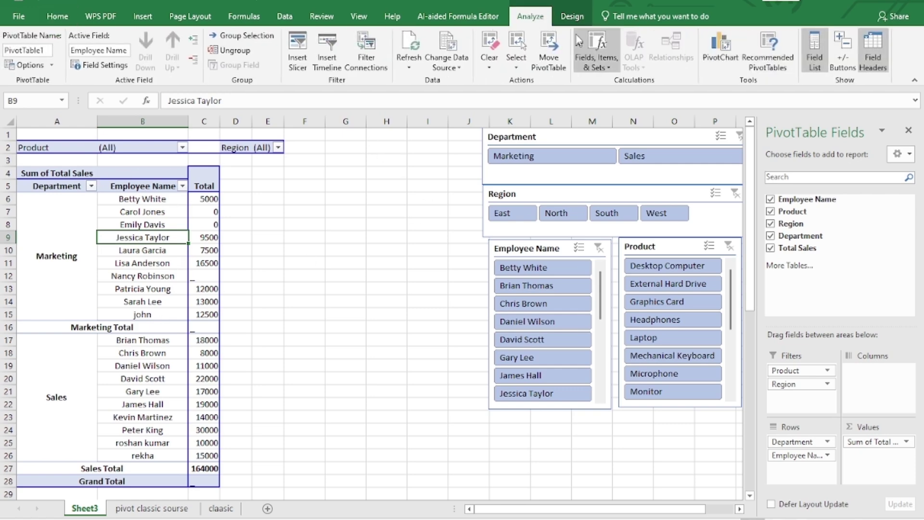
{"action": "left_click", "coordinate": [59, 289]}
{"action": "left_click", "coordinate": [113, 260]}
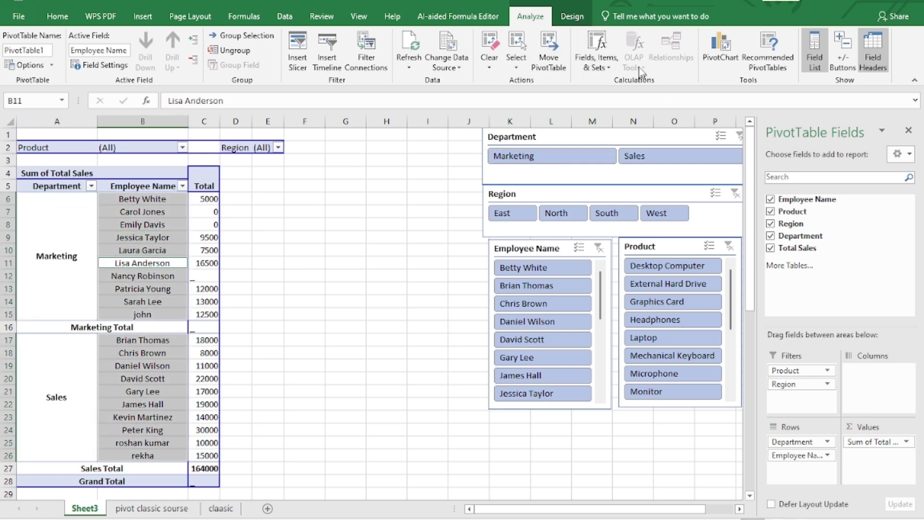
{"action": "left_click", "coordinate": [604, 68]}
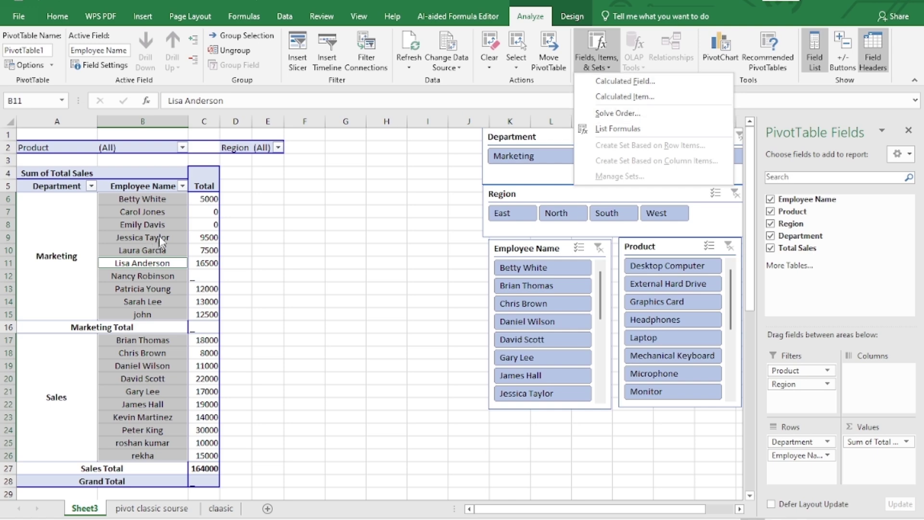
{"action": "left_click", "coordinate": [168, 435]}
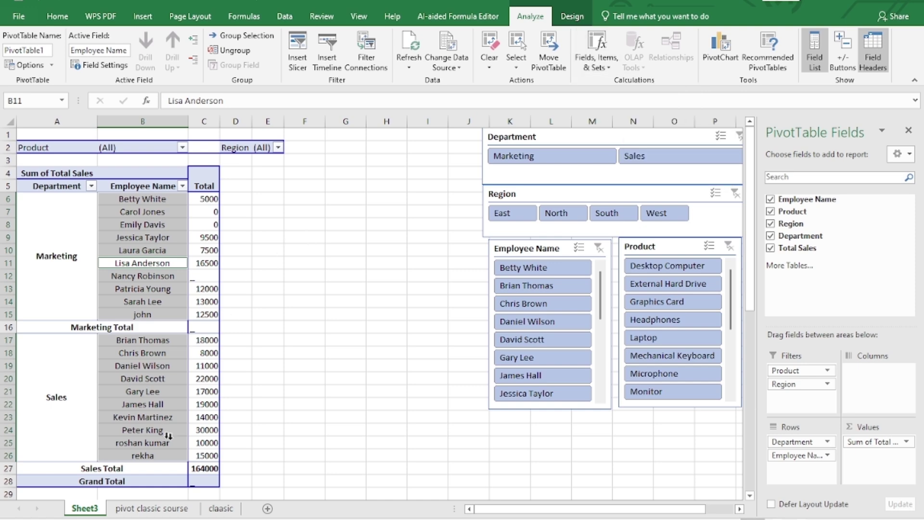
- Check the source sheet, revisit the calculated field options on Sheet3, then select the pivot table
{"action": "left_click", "coordinate": [151, 508]}
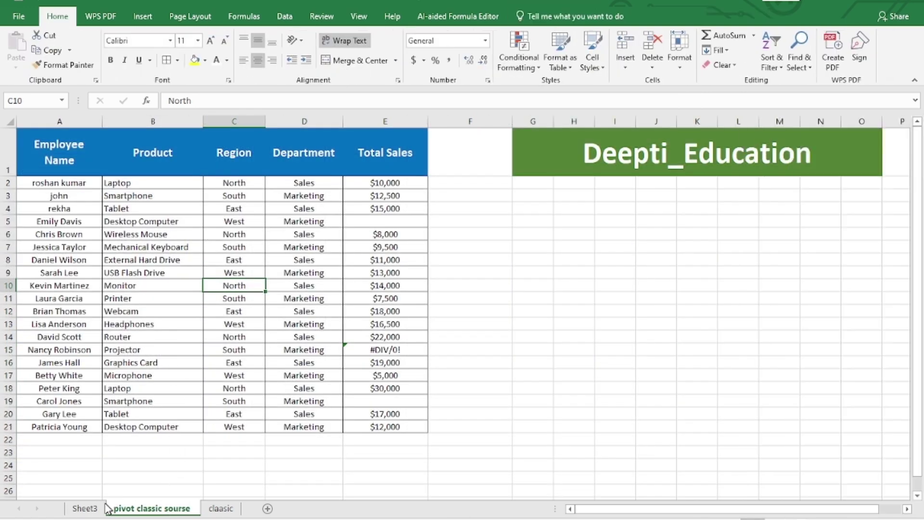
{"action": "left_click", "coordinate": [83, 508]}
{"action": "left_click", "coordinate": [124, 288]}
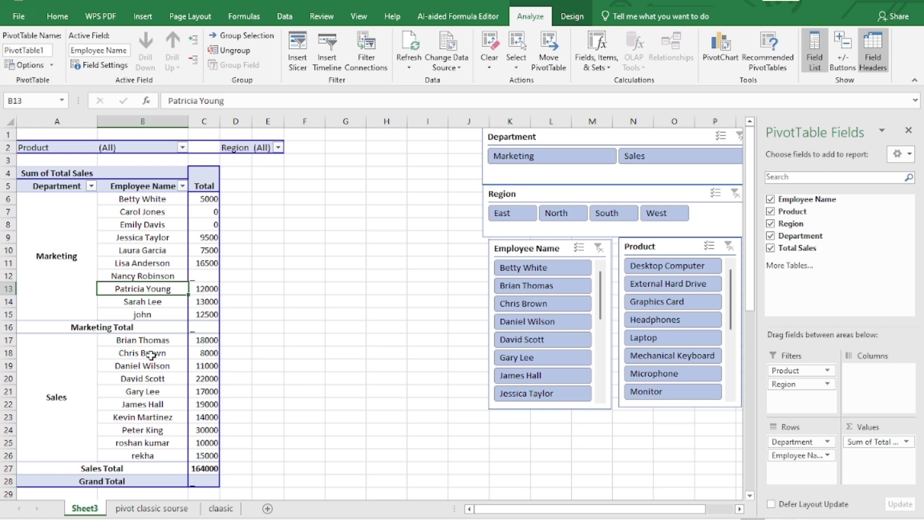
{"action": "left_click", "coordinate": [609, 68]}
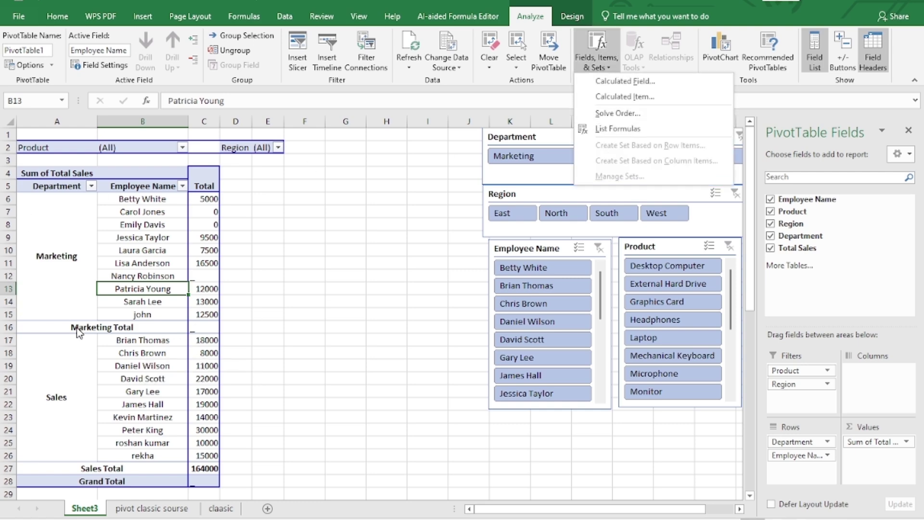
{"action": "left_click", "coordinate": [117, 380]}
{"action": "left_click", "coordinate": [128, 367]}
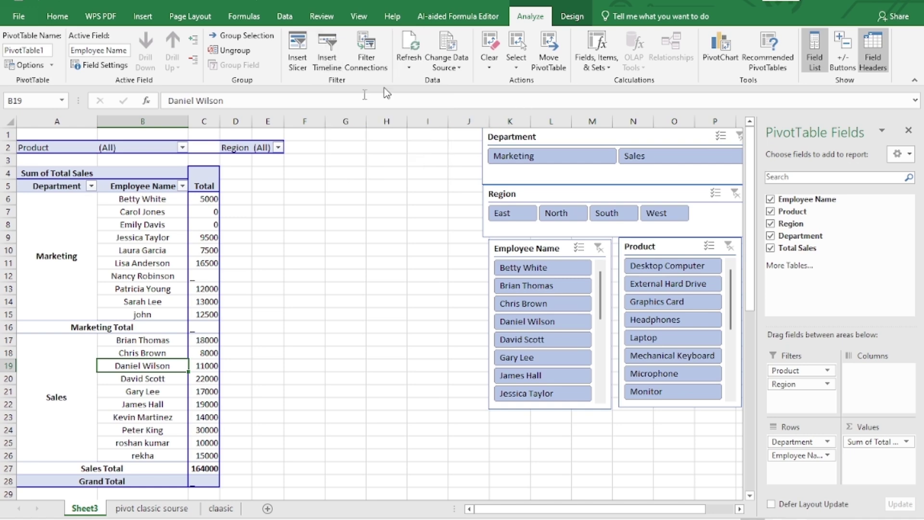
{"action": "left_click", "coordinate": [114, 284]}
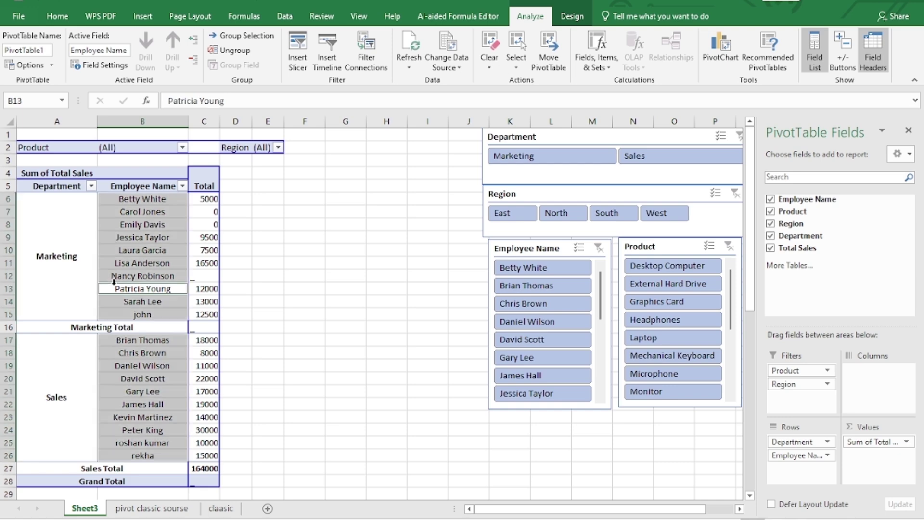
- Insert a pie PivotChart from the pivot table and move it up beside the table
{"action": "left_click", "coordinate": [720, 48]}
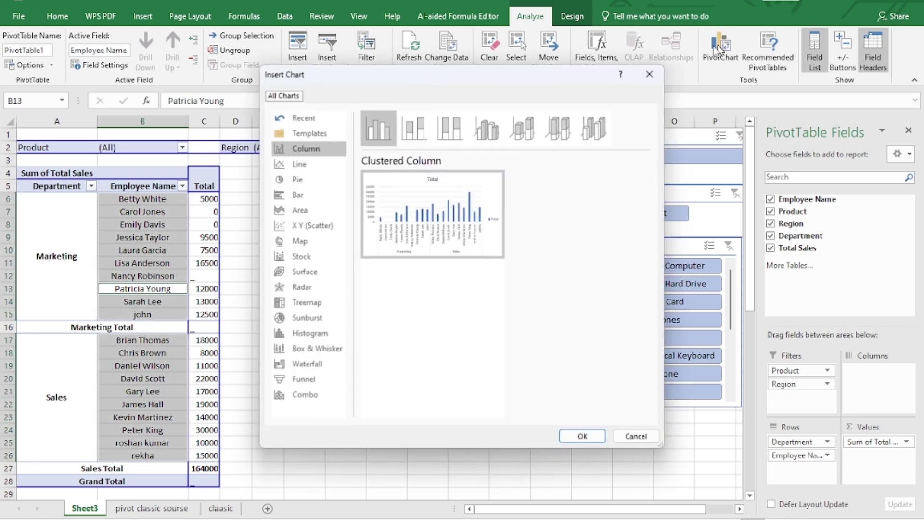
{"action": "left_click", "coordinate": [297, 179]}
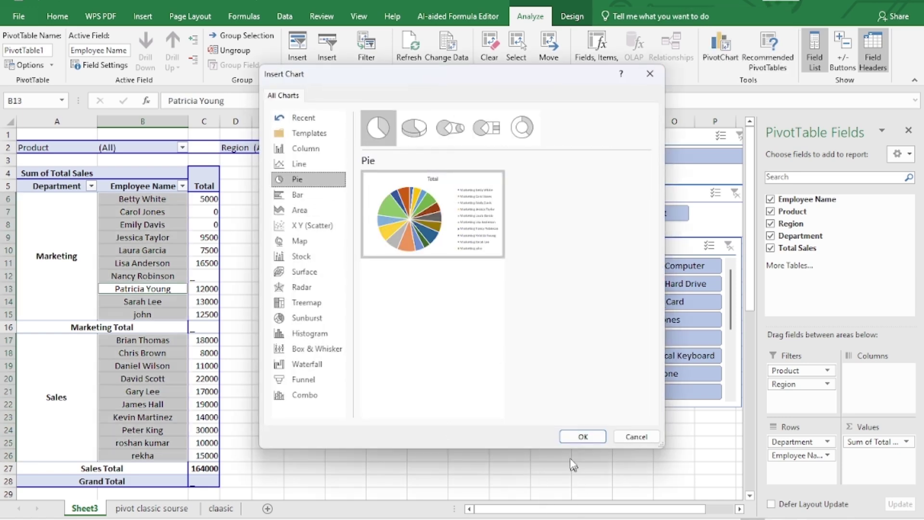
{"action": "left_click", "coordinate": [583, 436]}
{"action": "left_click_drag", "start_coordinate": [439, 247], "coordinate": [437, 186]}
- Hide all field buttons on the chart, delete its legend, and narrow the chart
{"action": "right_click", "coordinate": [262, 177]}
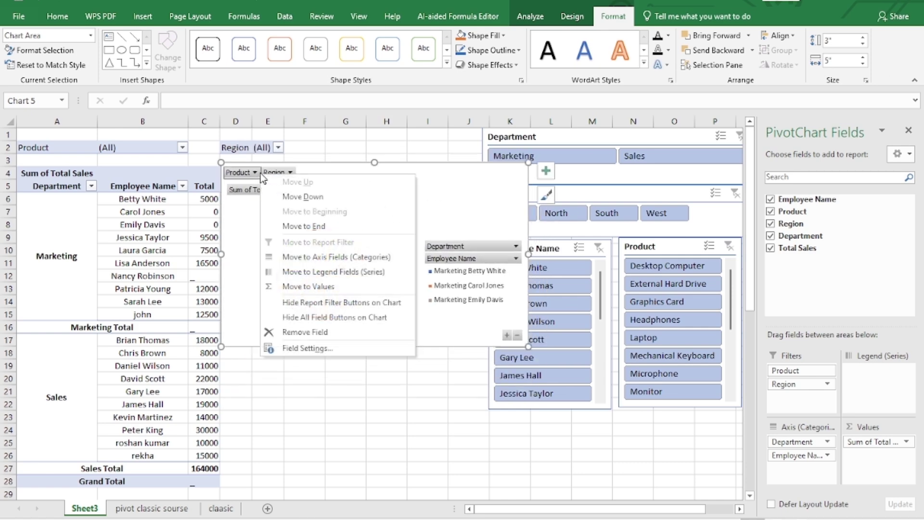
{"action": "left_click", "coordinate": [309, 306]}
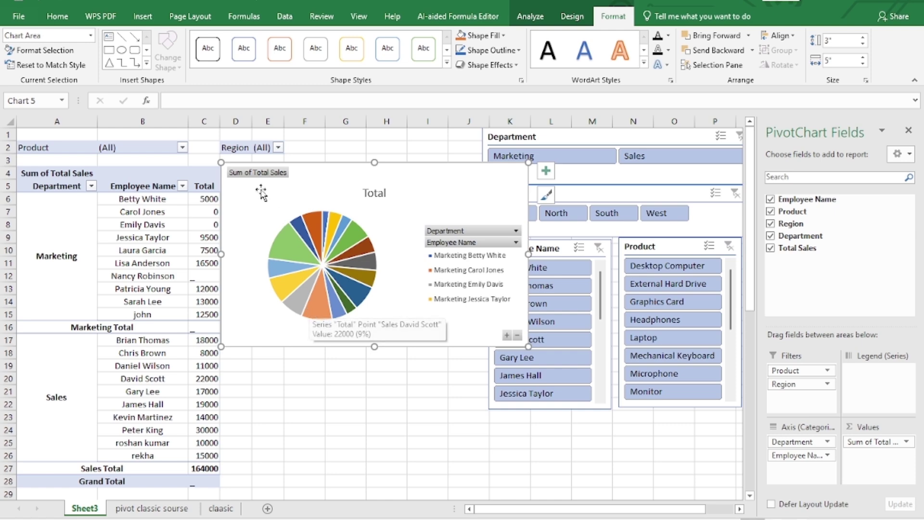
{"action": "right_click", "coordinate": [257, 176]}
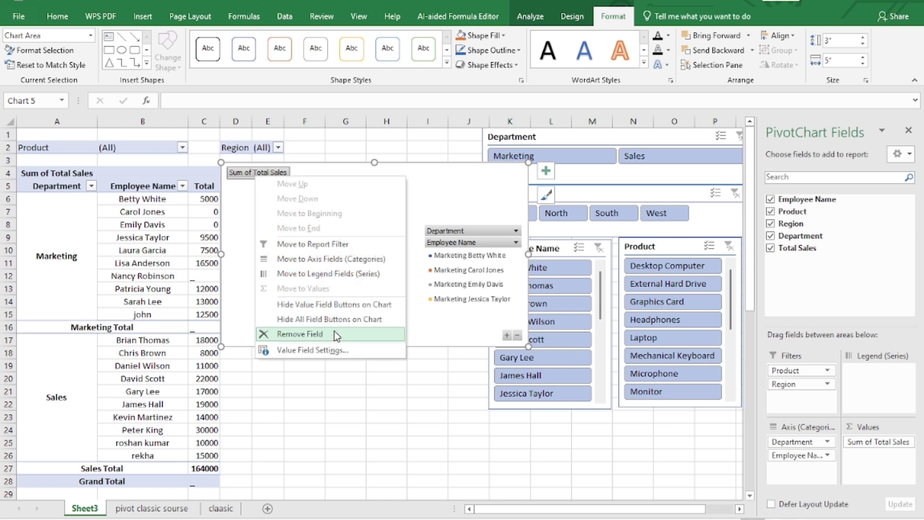
{"action": "left_click", "coordinate": [321, 319]}
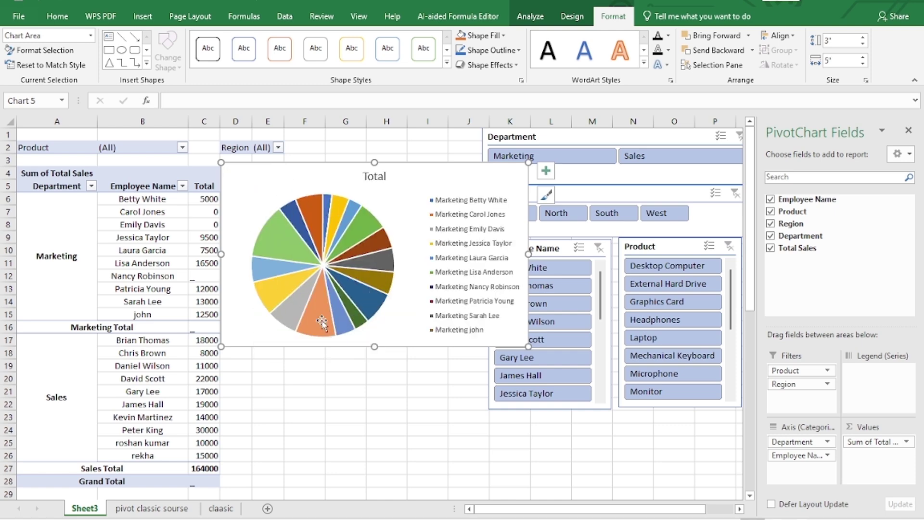
{"action": "left_click", "coordinate": [445, 237]}
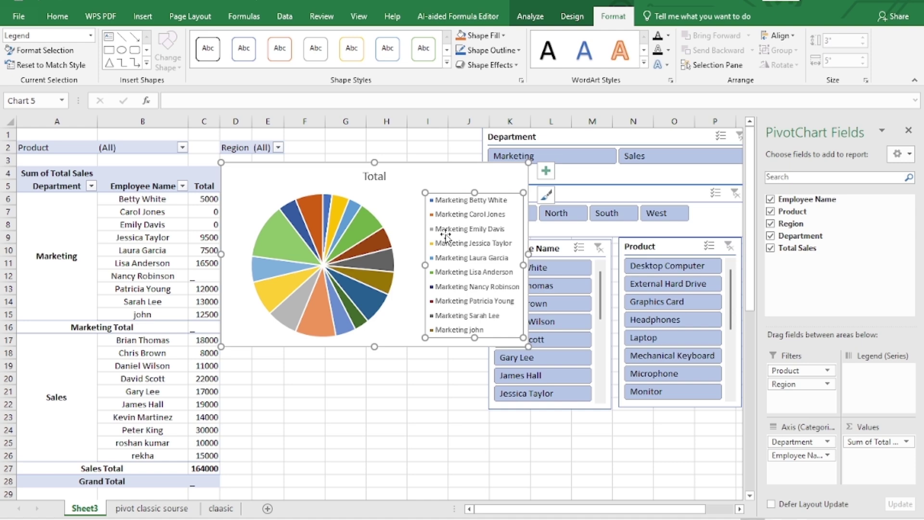
{"action": "key", "text": "Delete"}
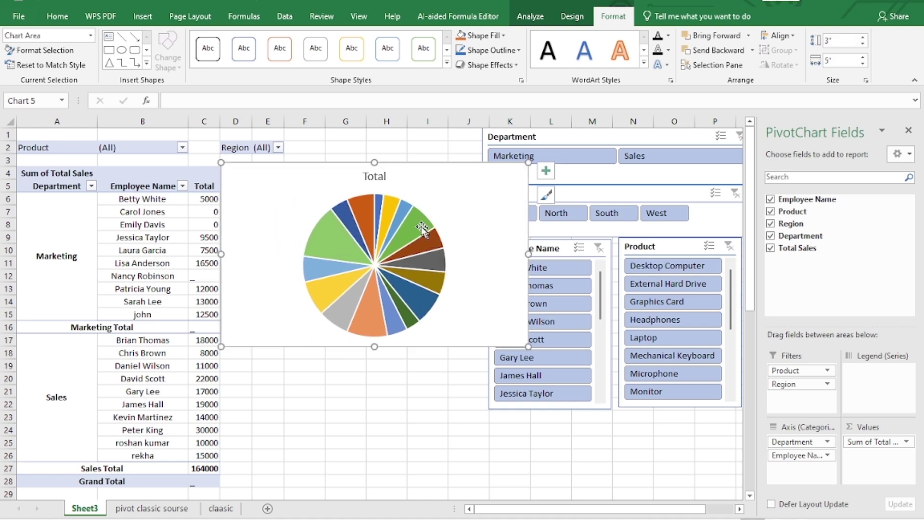
{"action": "left_click_drag", "start_coordinate": [525, 190], "coordinate": [479, 189]}
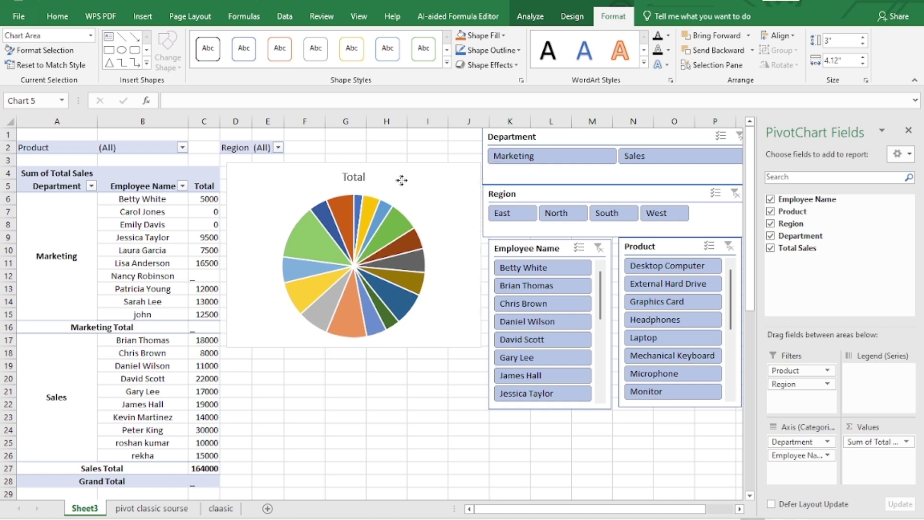
- Select the Employee Name items in the pivot table
{"action": "left_click", "coordinate": [420, 390]}
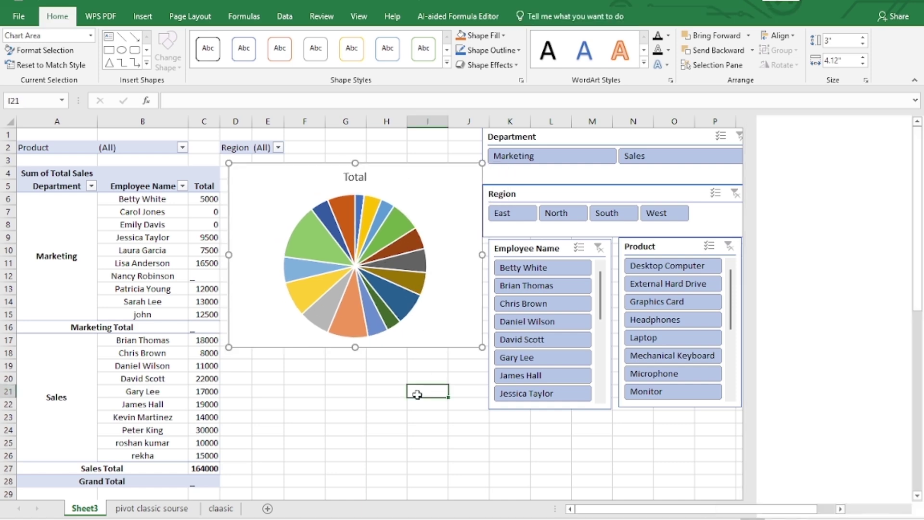
{"action": "left_click", "coordinate": [122, 372]}
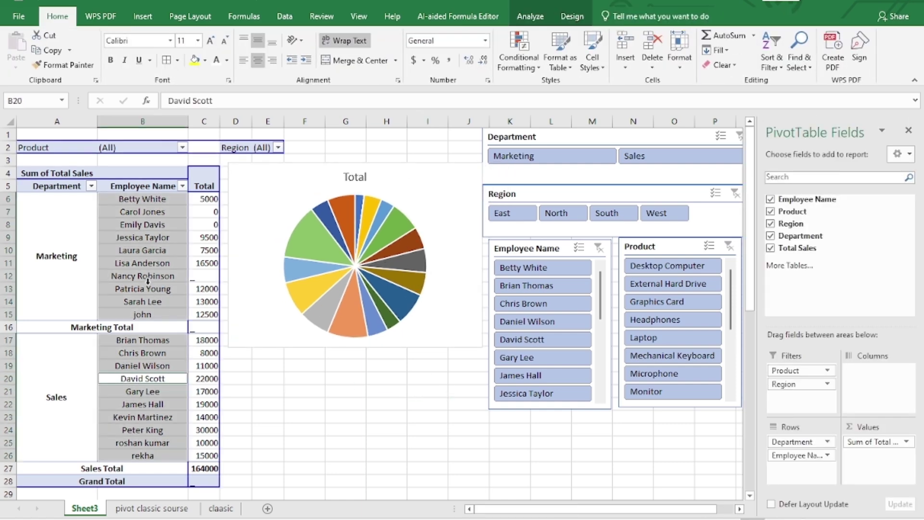
{"action": "left_click", "coordinate": [147, 284]}
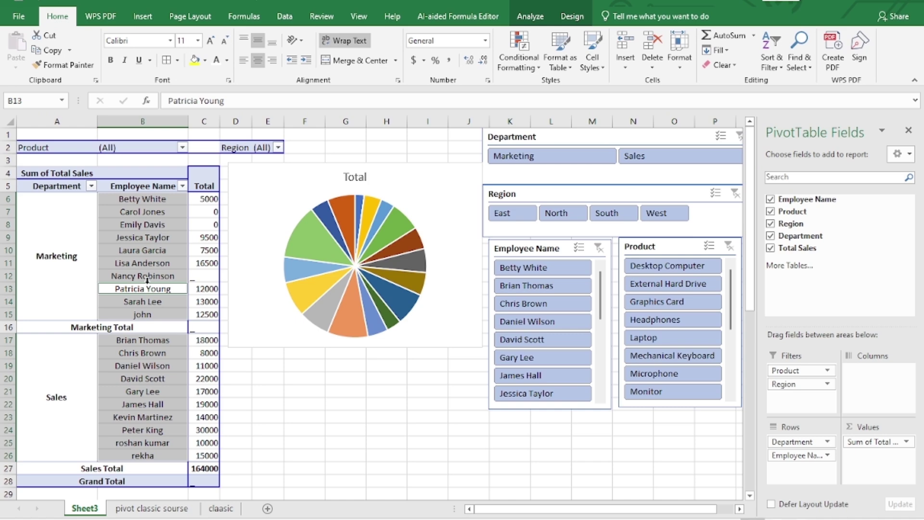
{"action": "left_click", "coordinate": [151, 429]}
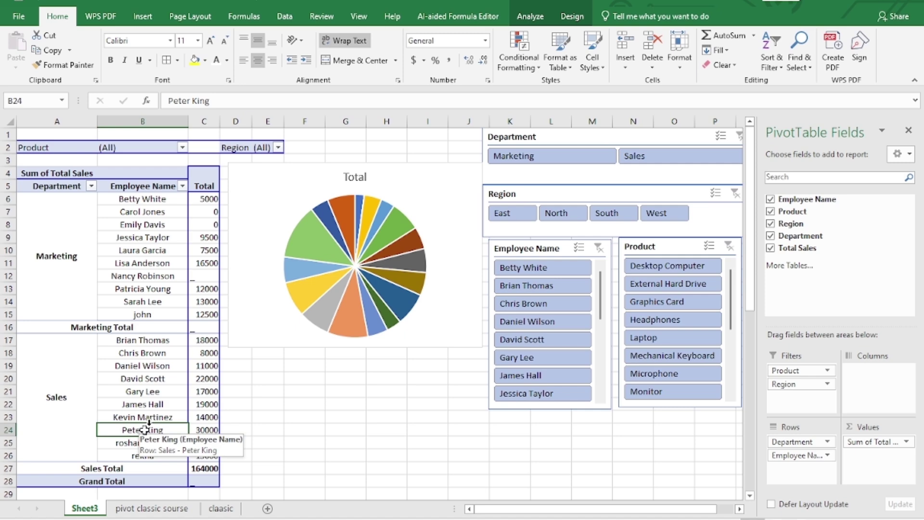
- Add data labels with each employee's sales to the pie slices and close the PivotChart Fields pane
{"action": "left_click", "coordinate": [360, 216]}
{"action": "right_click", "coordinate": [326, 237]}
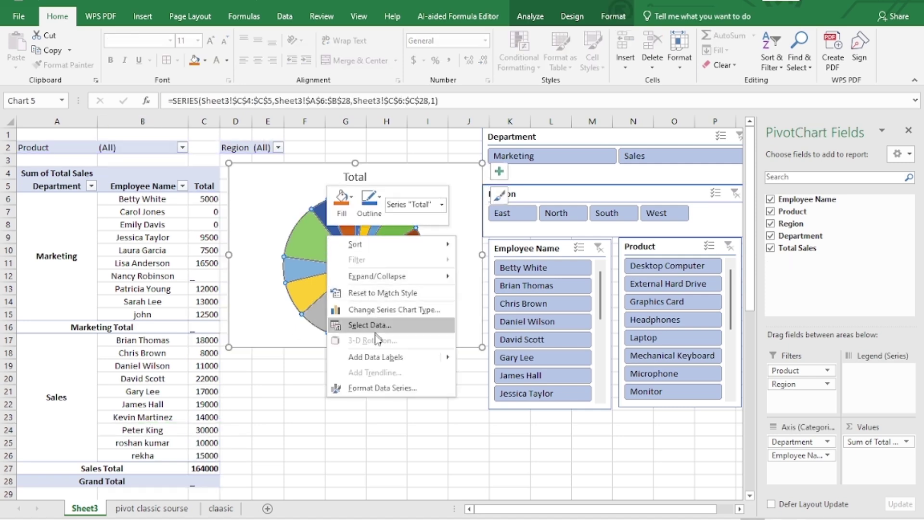
{"action": "mouse_move", "coordinate": [456, 365]}
{"action": "left_click", "coordinate": [500, 356]}
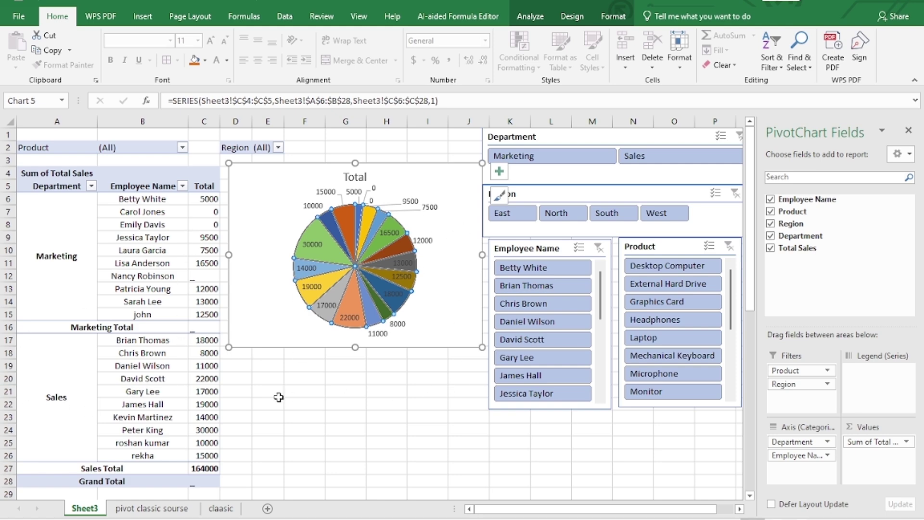
{"action": "left_click", "coordinate": [911, 132]}
- Apply a green slicer style to the Department and Employee Name slicers
{"action": "left_click", "coordinate": [331, 422]}
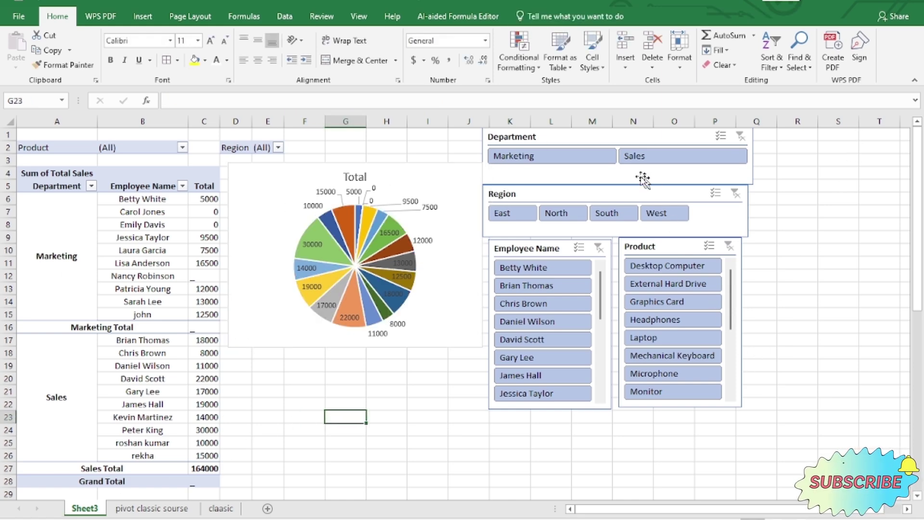
{"action": "left_click", "coordinate": [592, 140]}
{"action": "left_click", "coordinate": [531, 16]}
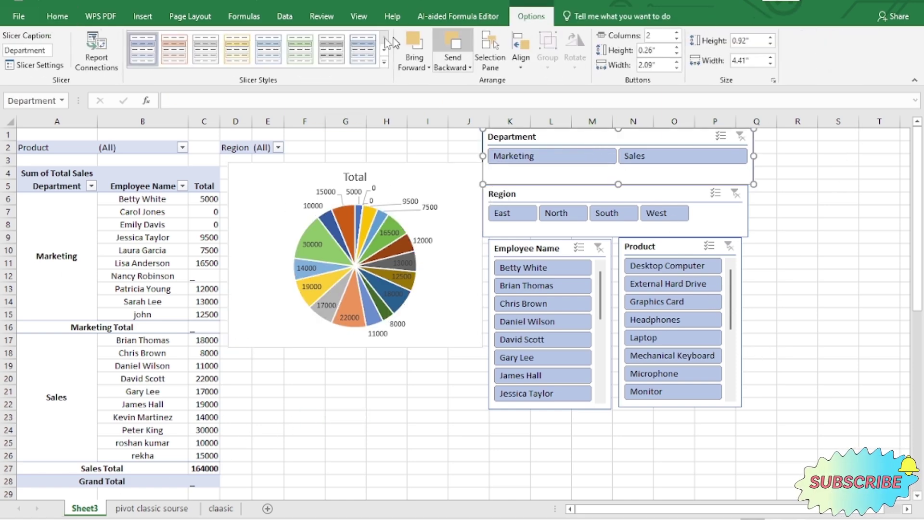
{"action": "left_click", "coordinate": [305, 53]}
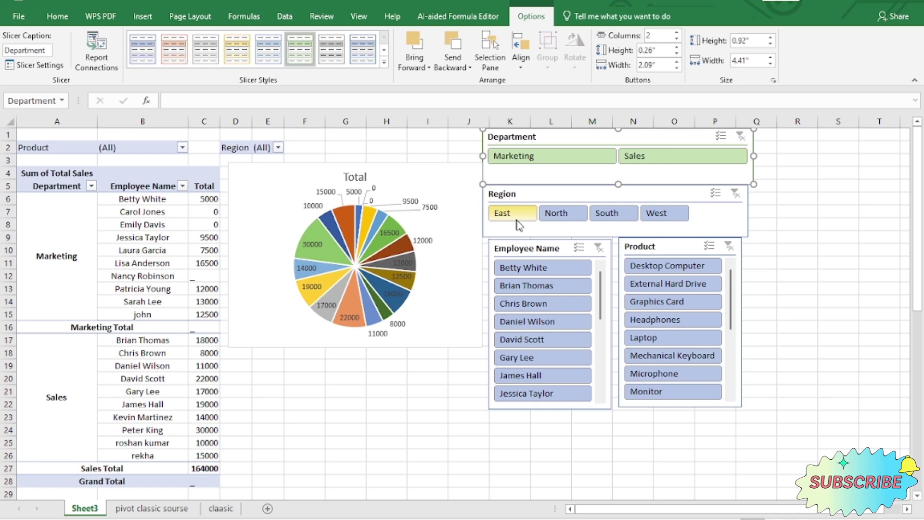
{"action": "left_click", "coordinate": [523, 248]}
{"action": "left_click", "coordinate": [299, 48]}
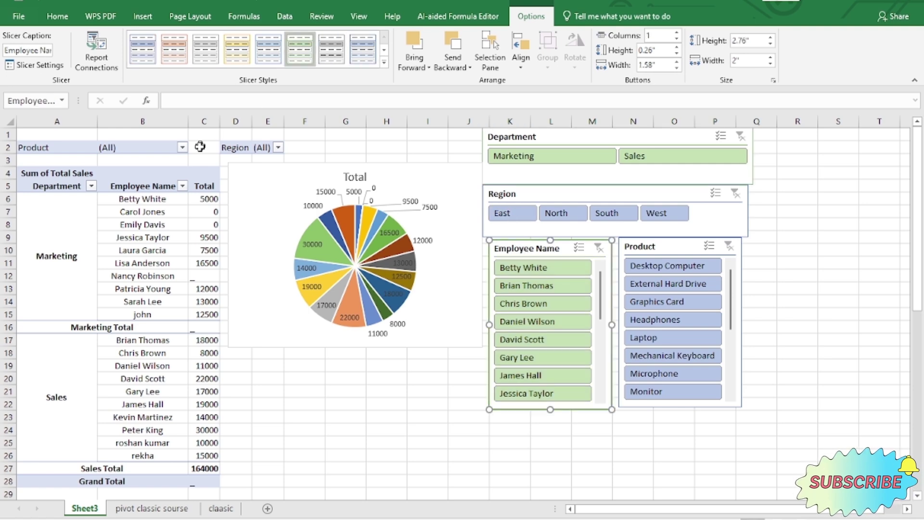
- Give the pivot table a salmon (light orange) PivotTable style
{"action": "left_click", "coordinate": [116, 175]}
{"action": "left_click", "coordinate": [531, 16]}
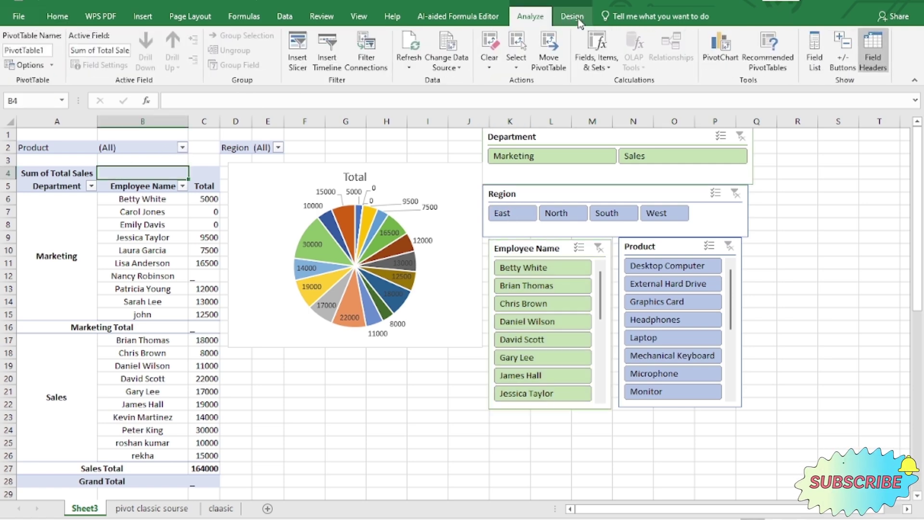
{"action": "left_click", "coordinate": [572, 15]}
{"action": "left_click", "coordinate": [328, 41]}
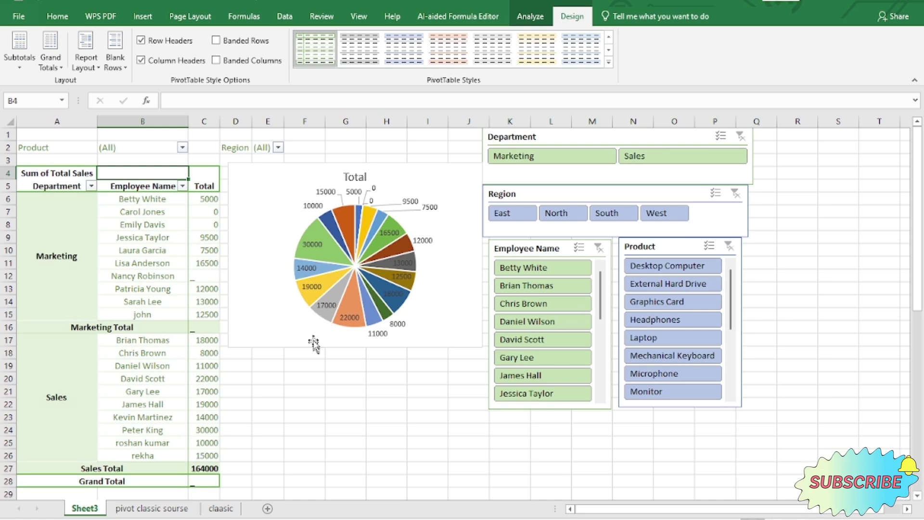
{"action": "left_click", "coordinate": [461, 41]}
{"action": "left_click", "coordinate": [345, 416]}
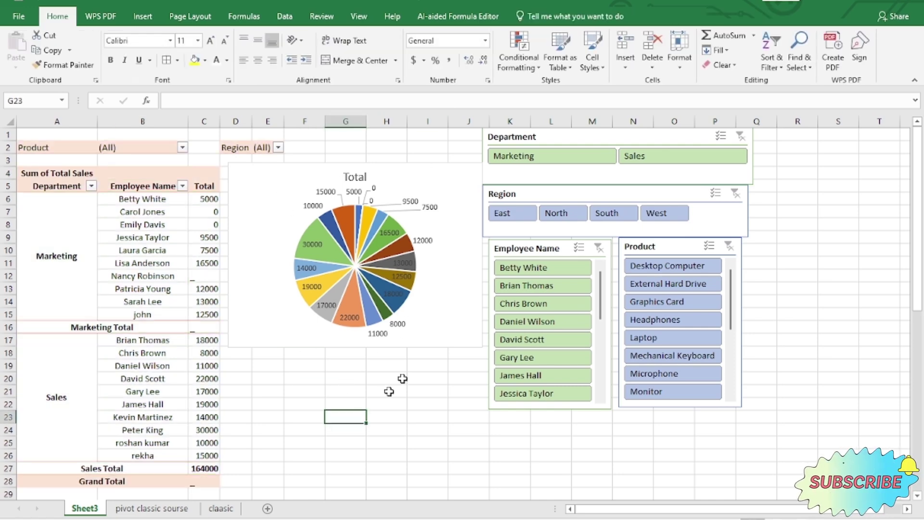
{"action": "left_click", "coordinate": [431, 185]}
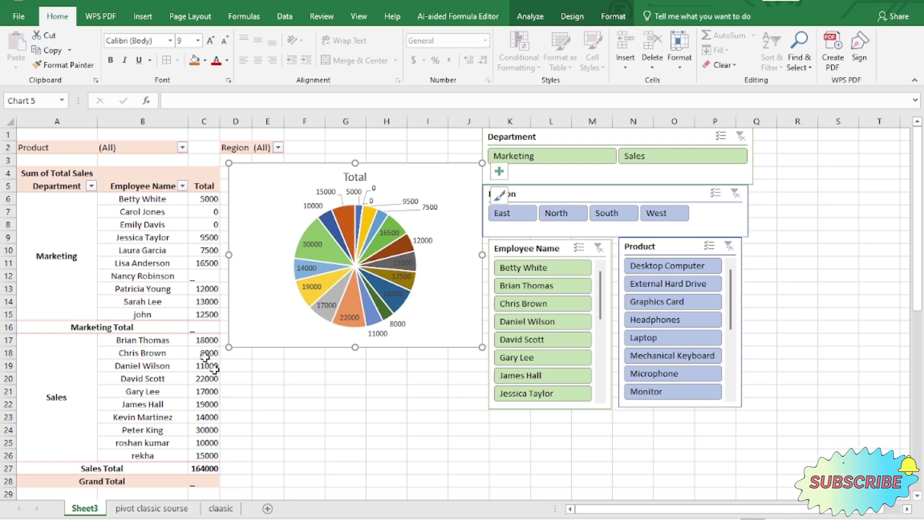
{"action": "mouse_move", "coordinate": [347, 274]}
{"action": "left_click", "coordinate": [117, 278]}
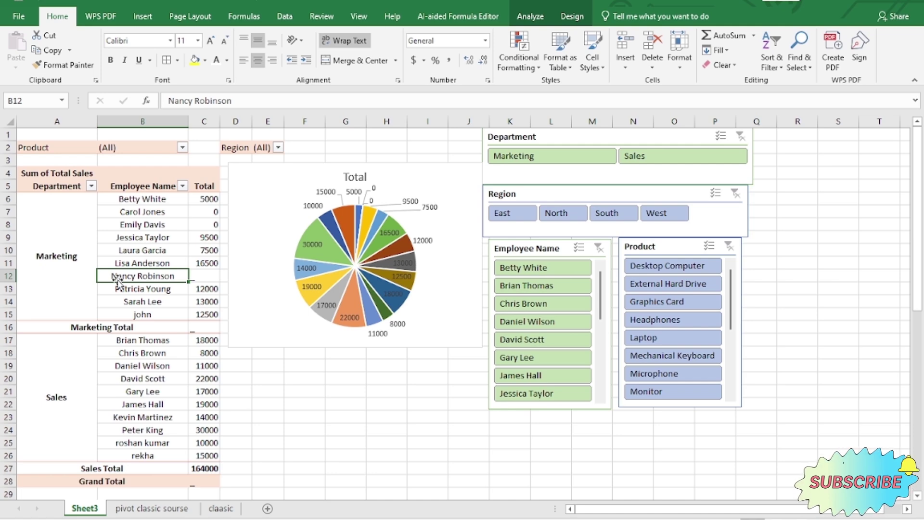
{"action": "left_click", "coordinate": [139, 406]}
{"action": "left_click", "coordinate": [150, 237]}
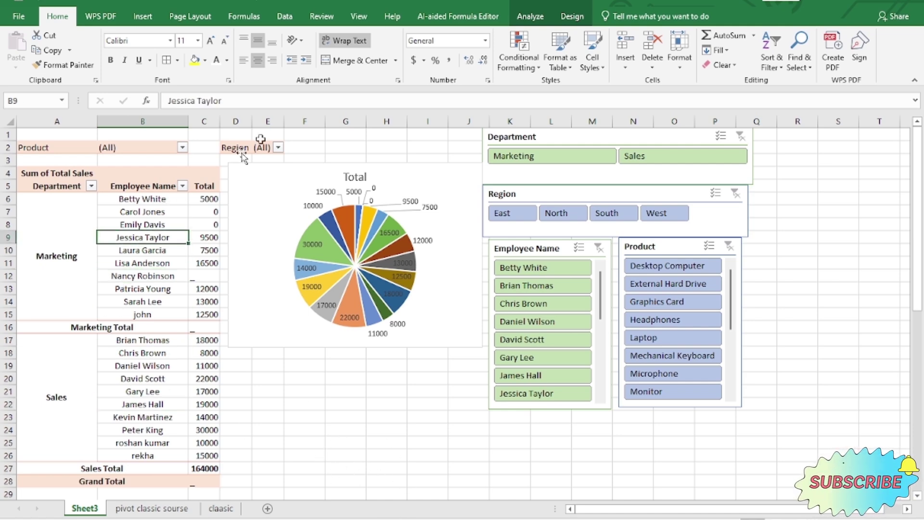
{"action": "left_click", "coordinate": [539, 18]}
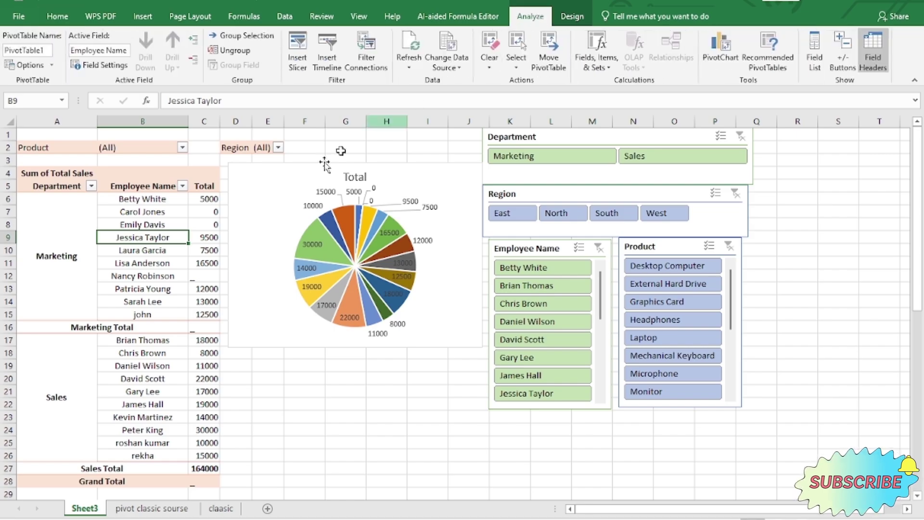